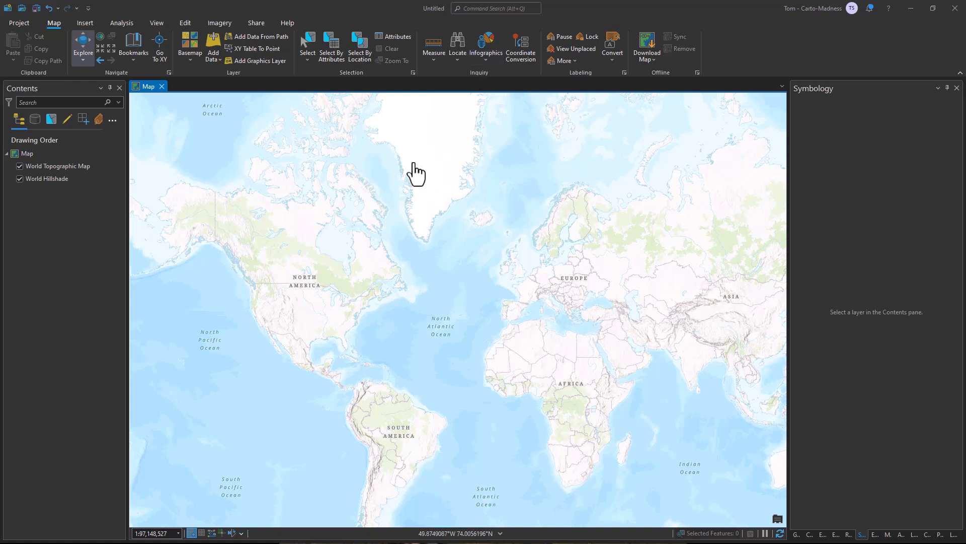
Open the Catalog pane and search the Living Atlas for "Terrain".
left_click(159, 22)
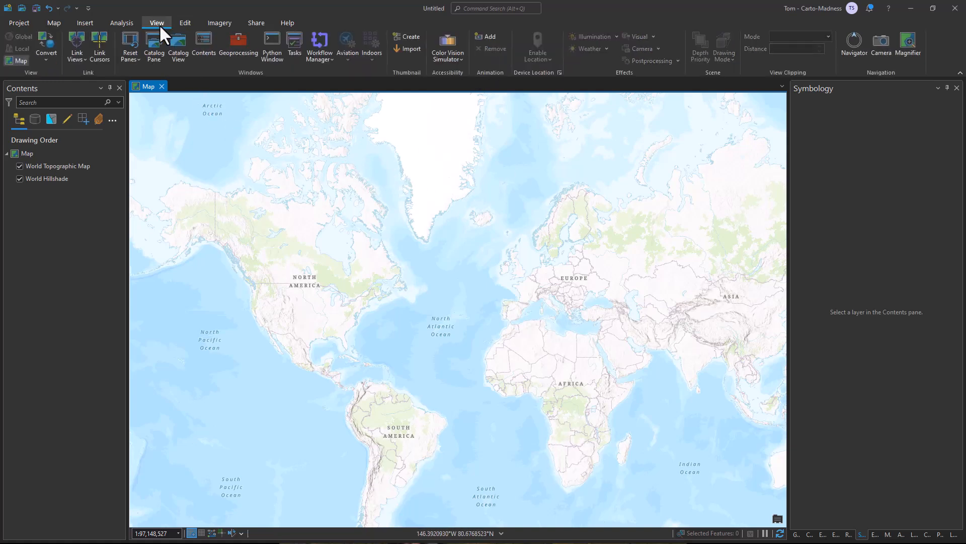
left_click(150, 56)
left_click(866, 149)
type("Terrain")
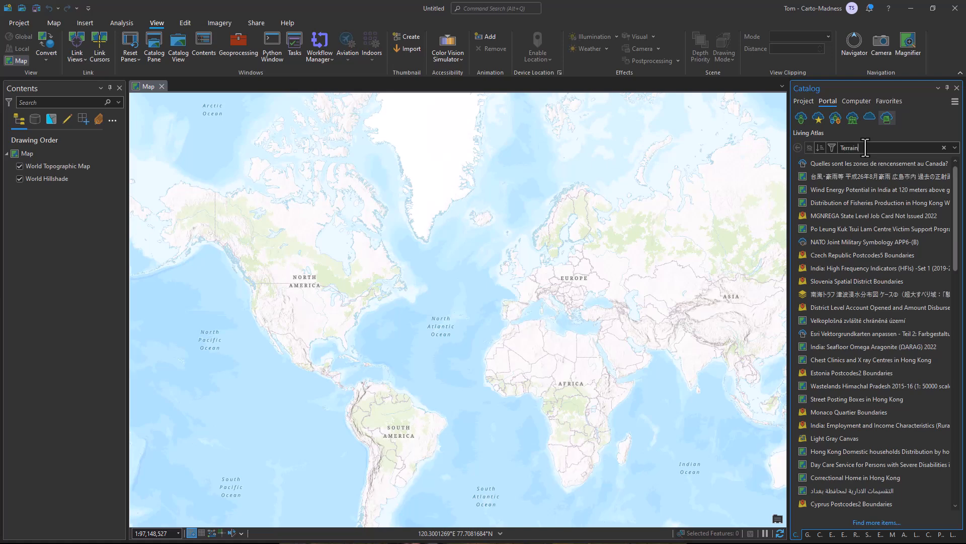
key("Return")
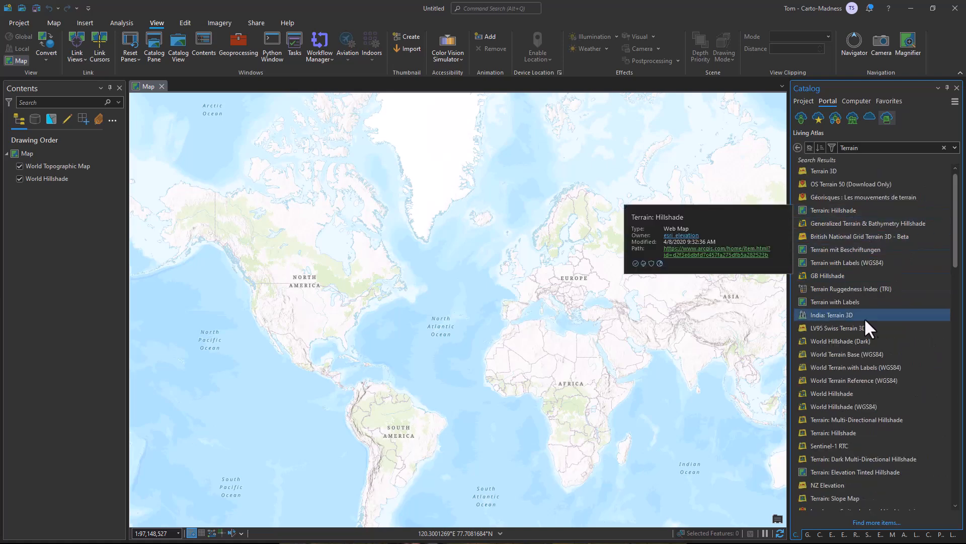
Add the Living Atlas imagery layer named exactly "Terrain" from the search results to the current map.
scroll(854, 398, "down", 3)
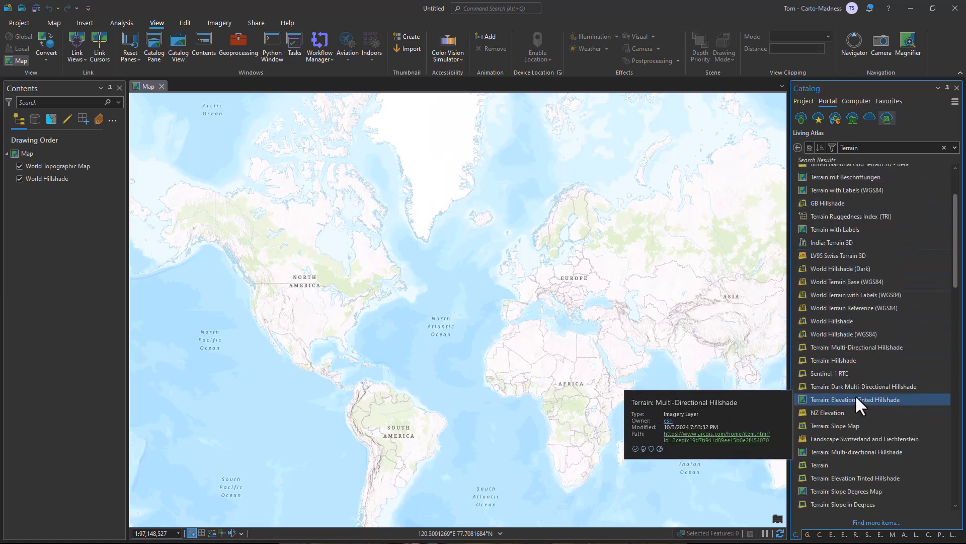
right_click(823, 463)
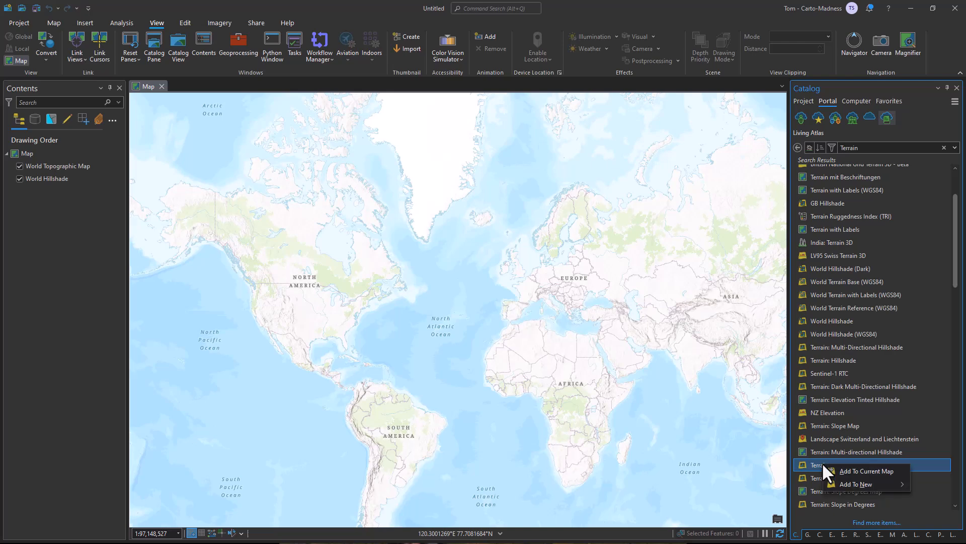
left_click(850, 472)
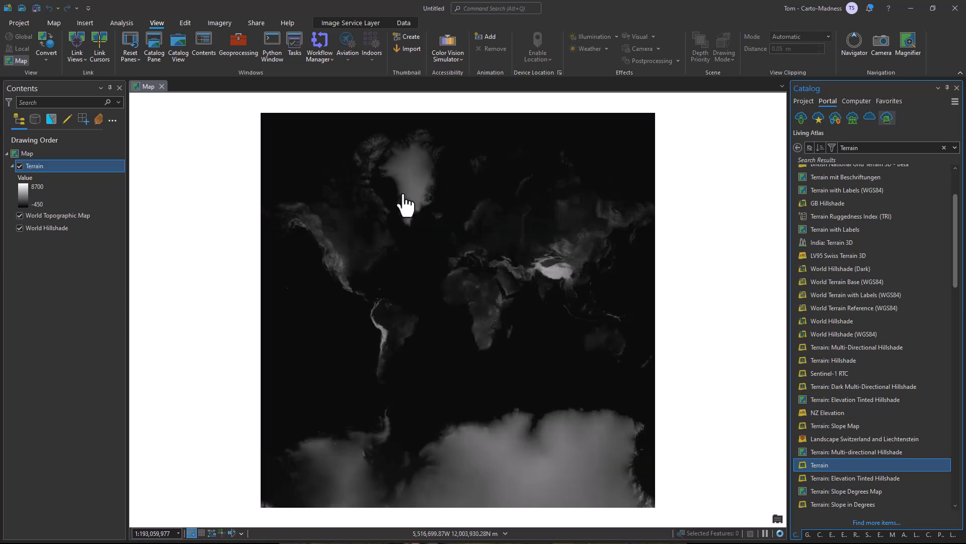
Zoom the map to the saved Mount St. Helens bookmark.
left_click(48, 23)
left_click(132, 53)
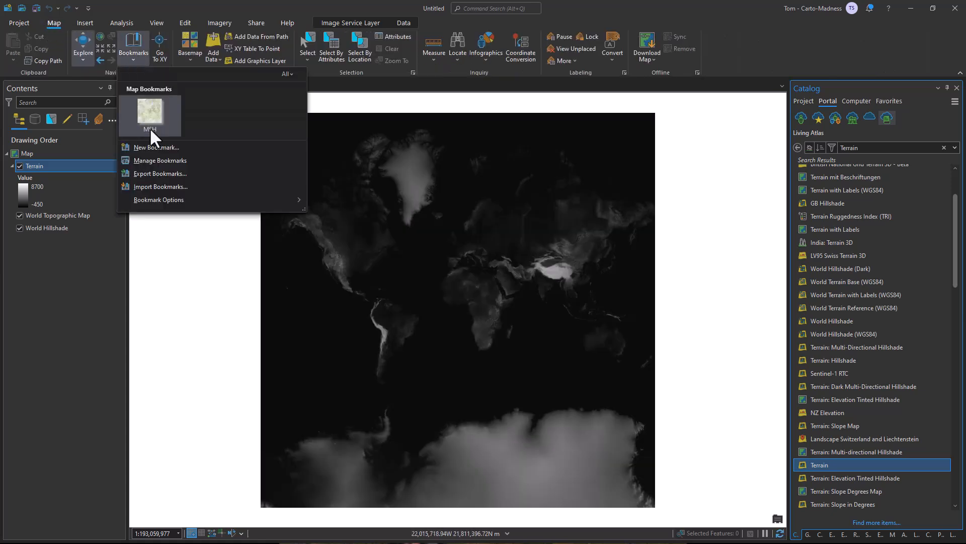
left_click(151, 128)
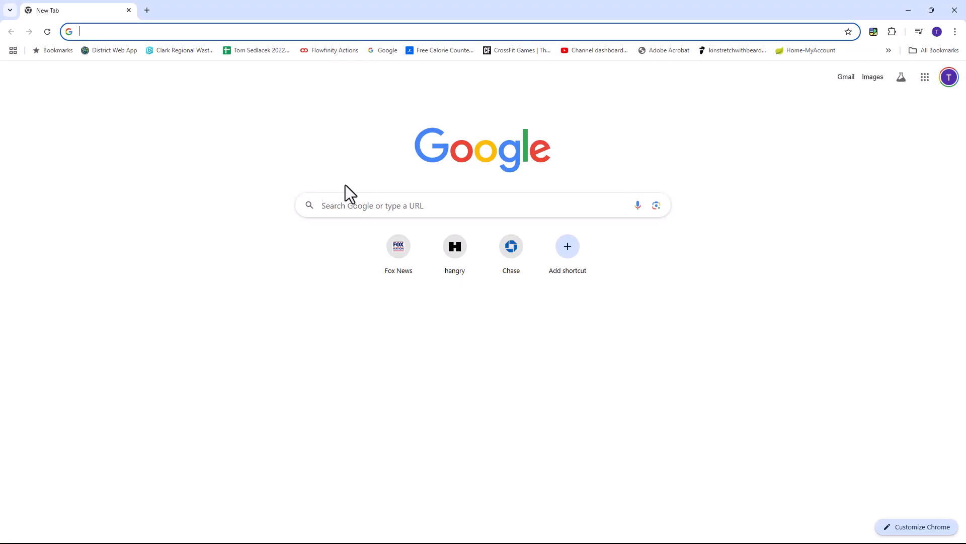
In the web browser, search for "esri Mount_St__Helens_Overview" and preview the Mount St_ Helens_Overview_DH web map, returning to its item page.
left_click(123, 31)
type("esri Mount_St__Helens_Overview")
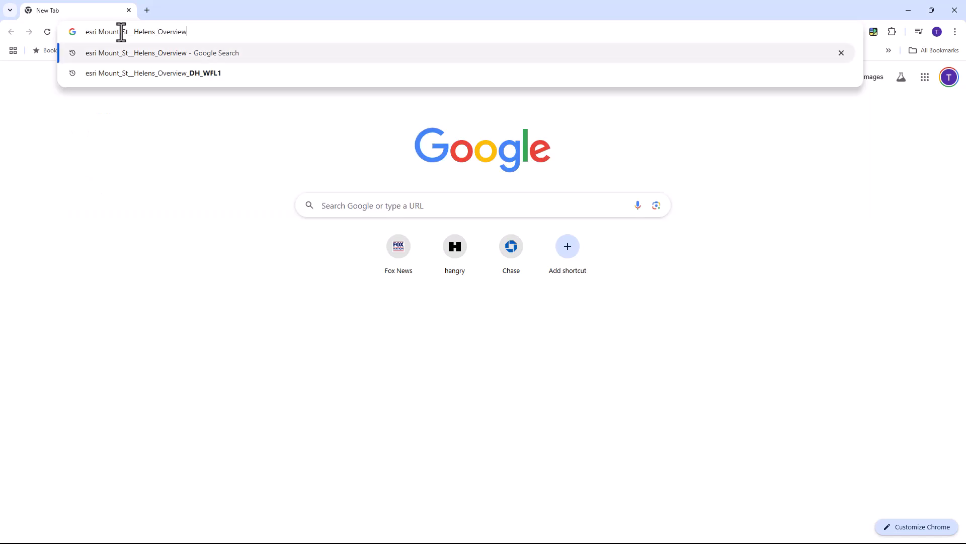
key("Return")
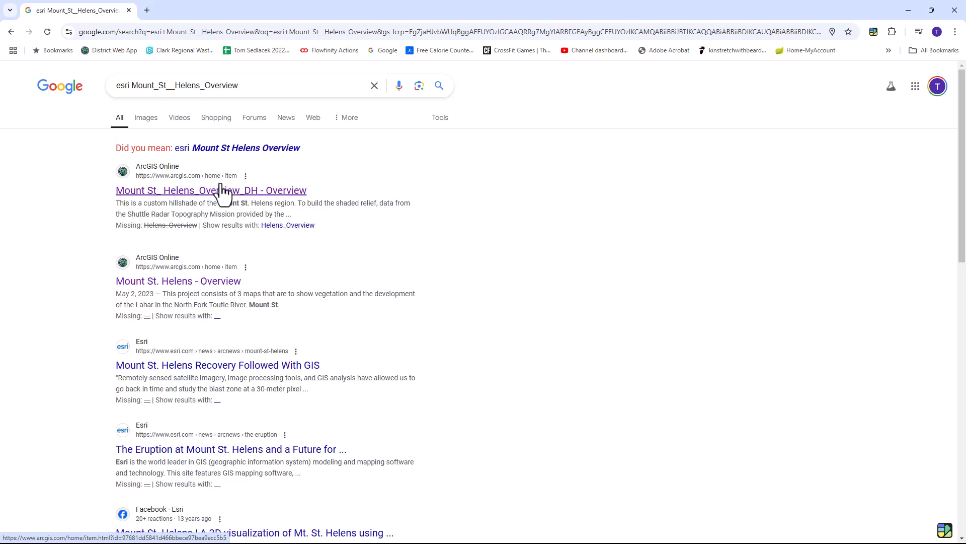
left_click(218, 190)
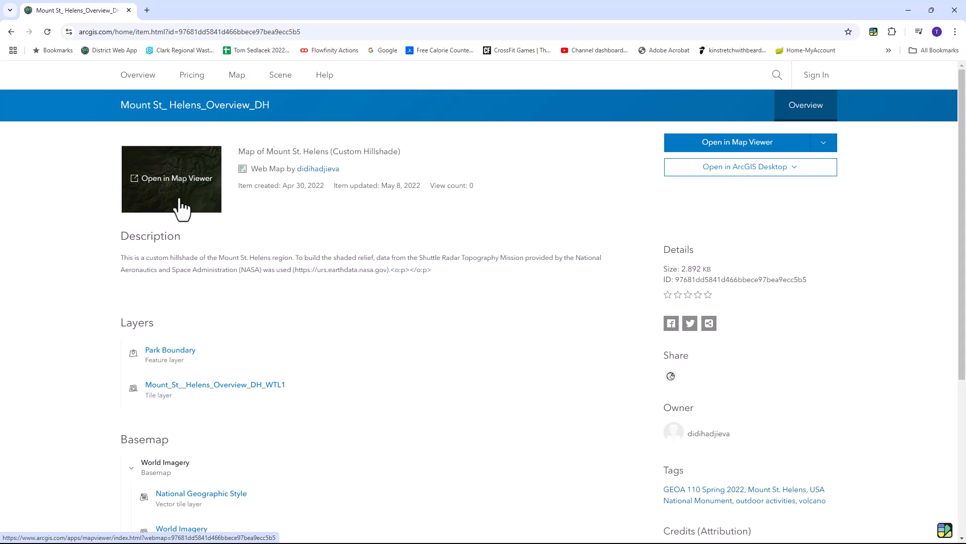
left_click(738, 145)
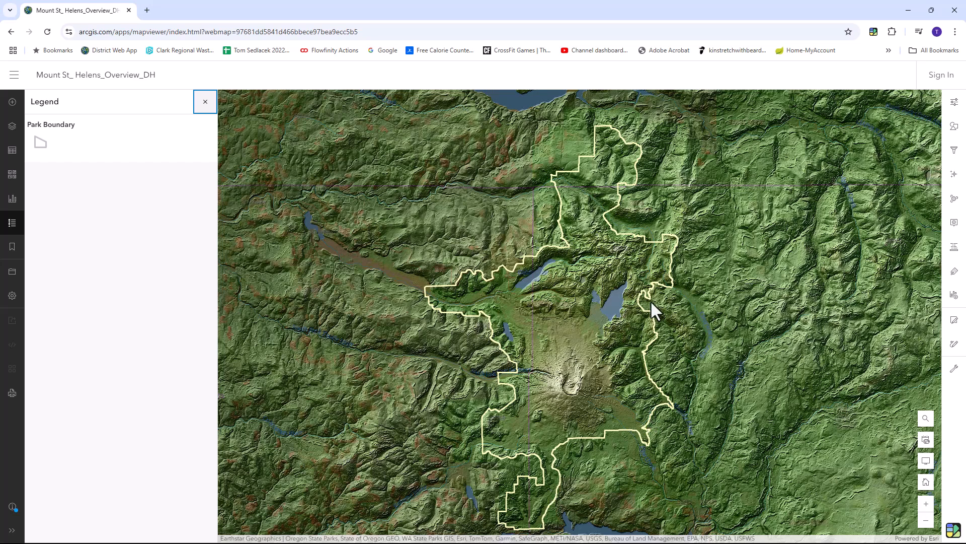
left_click(10, 32)
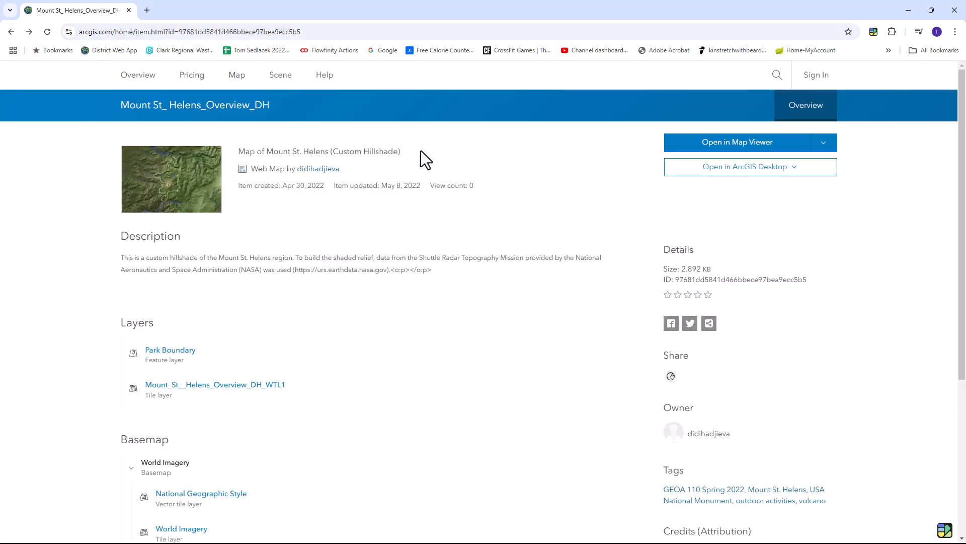
Open the web map's Park Boundary feature layer item and copy its service URL.
left_click(189, 352)
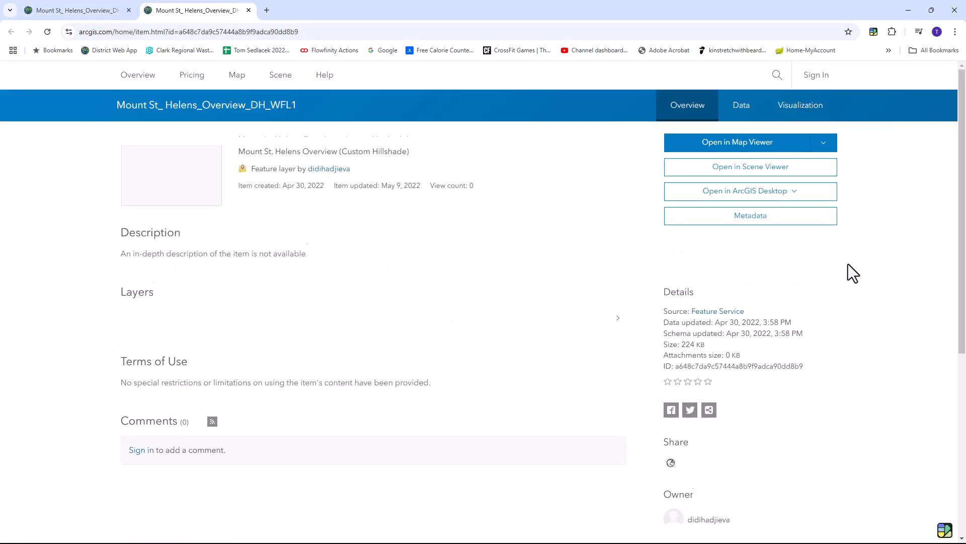
scroll(860, 288, "down", 4)
left_click(827, 482)
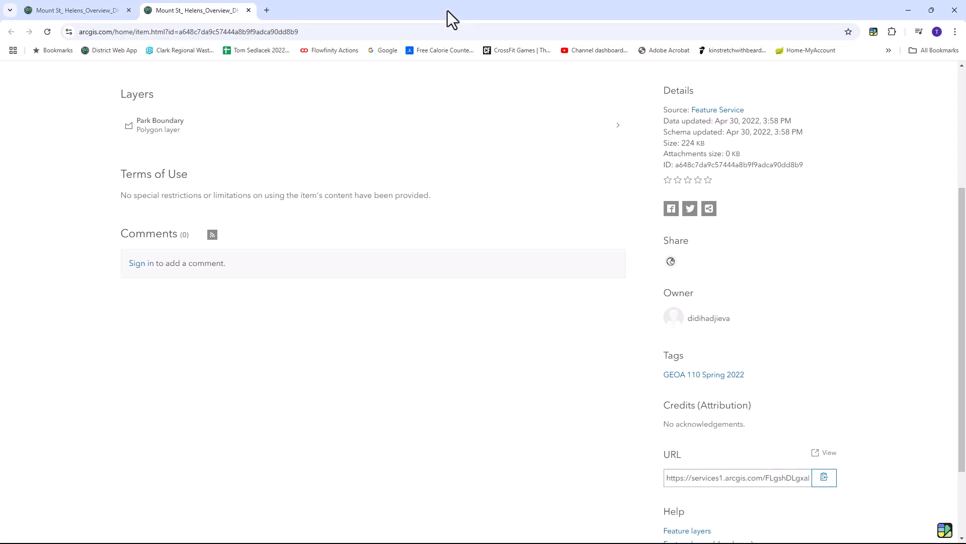
Switch back to ArcGIS Pro and add the Mount_St__Helens_Overview_DH_WFL1 feature service to the map from the copied URL.
left_click(912, 7)
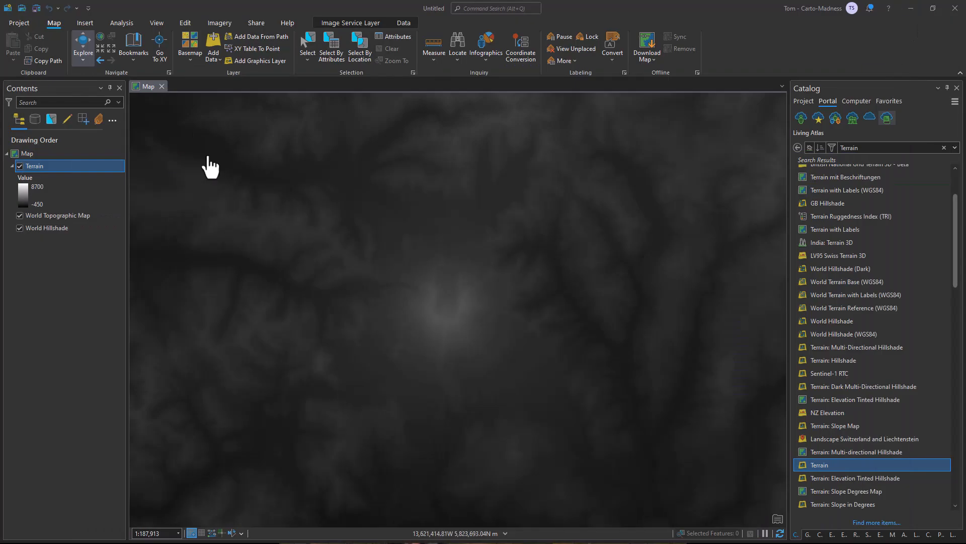
left_click(215, 56)
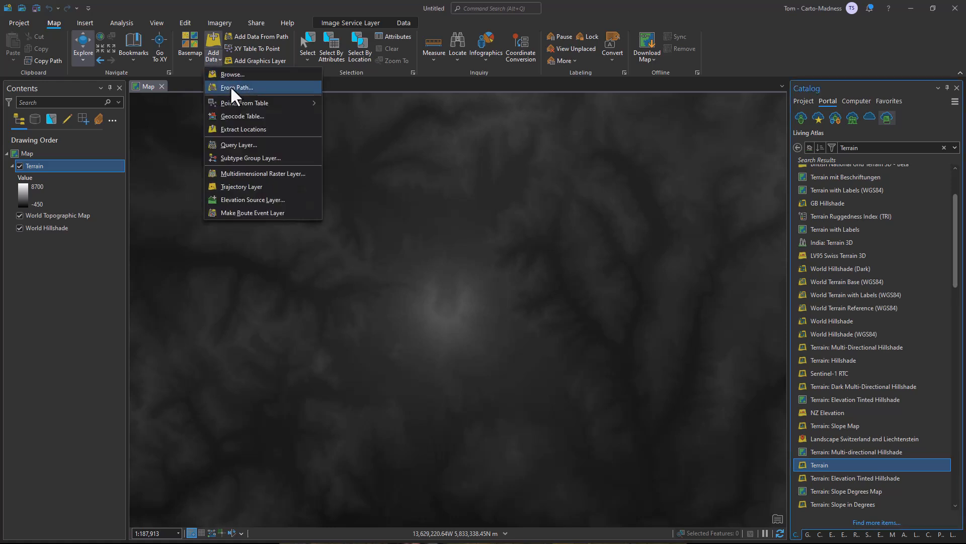
left_click(232, 90)
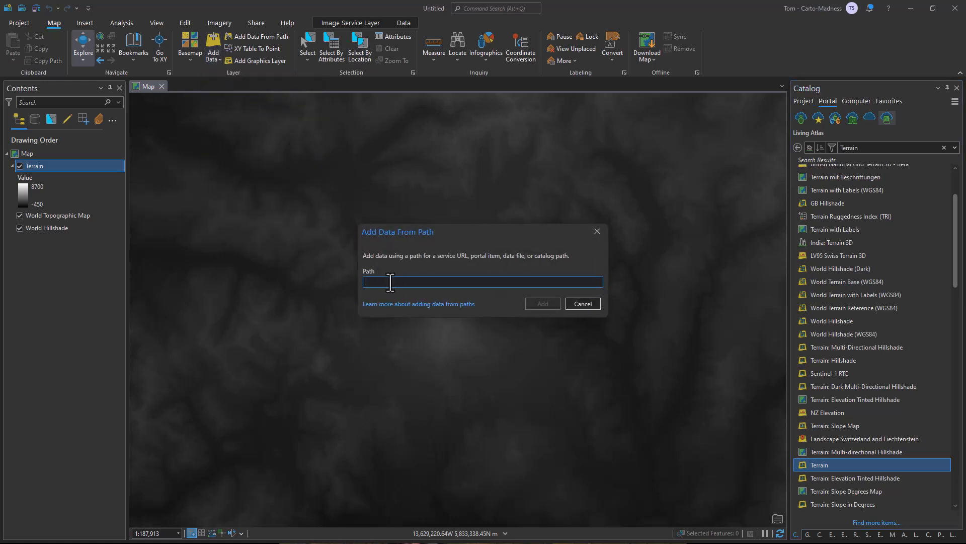
key("ctrl+v")
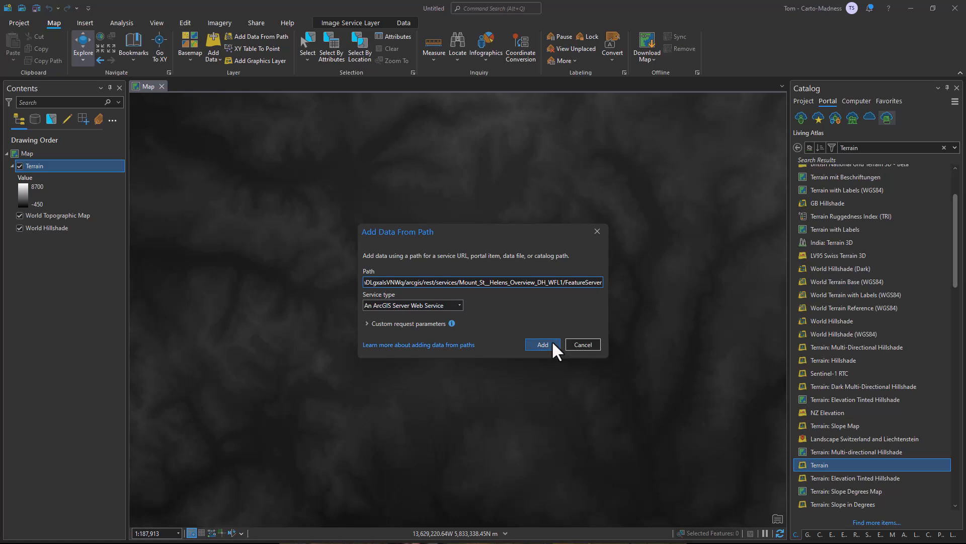
left_click(543, 345)
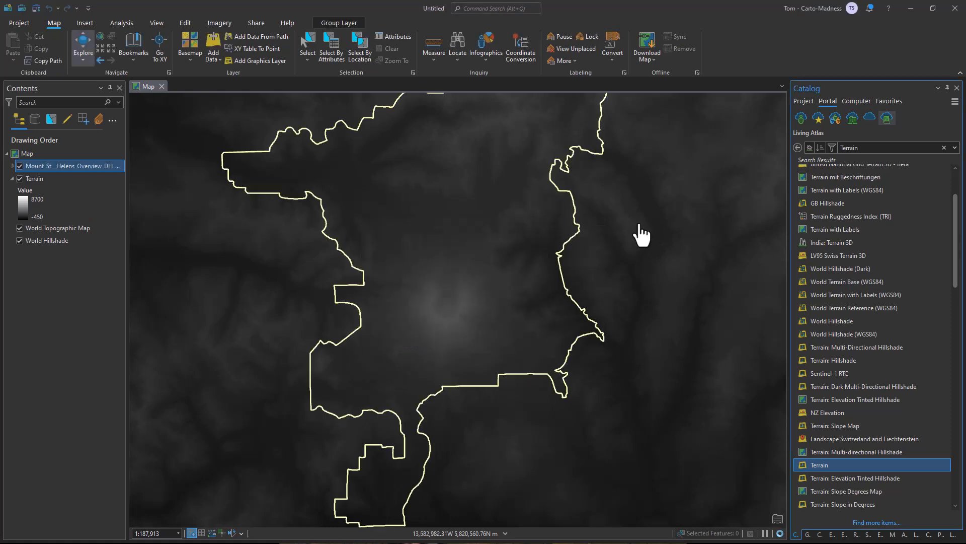
Set the map scale to 1:150,000 and frame the volcano and the surrounding park boundary in the view.
left_click(170, 531)
type("15000")
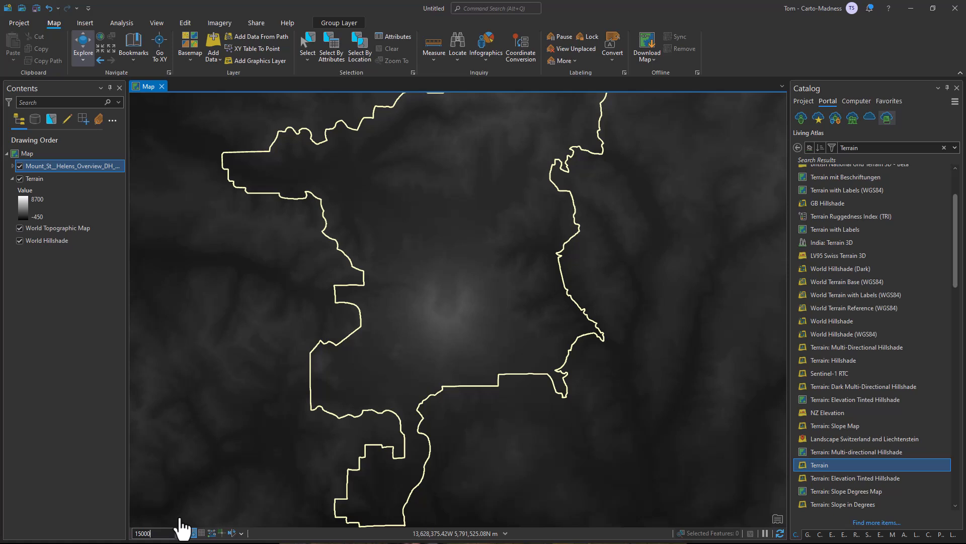
type(",000")
key("Return")
left_click_drag(593, 204, 655, 323)
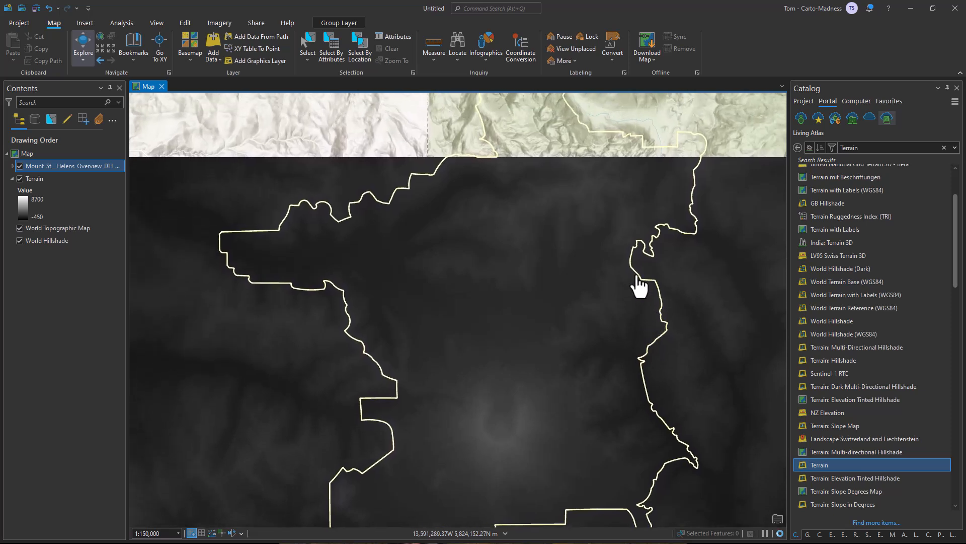
mouse_move(606, 281)
left_mouse_down()
mouse_move(587, 270)
mouse_move(598, 253)
left_mouse_up()
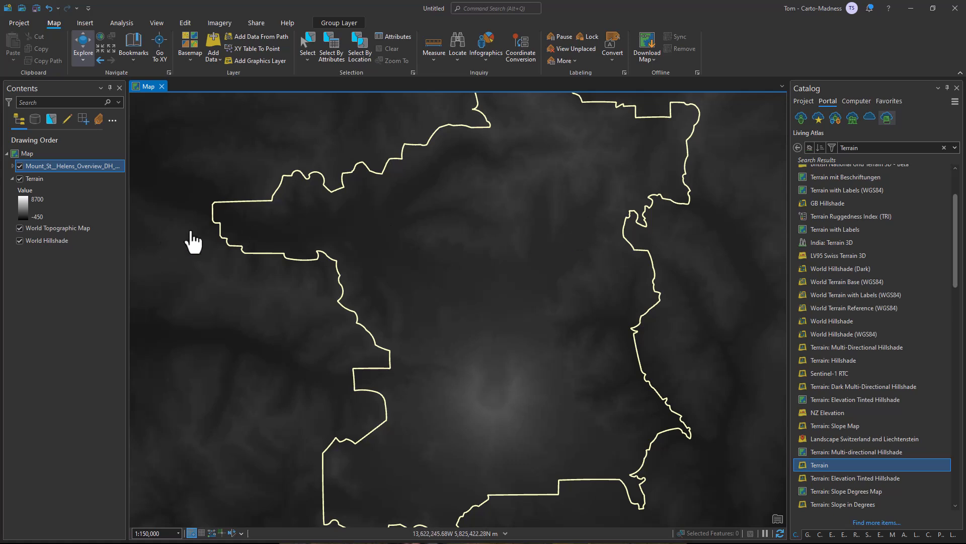
Set up a raster export of the Terrain layer with the output dataset DEM9 in Default.gdb.
right_click(40, 180)
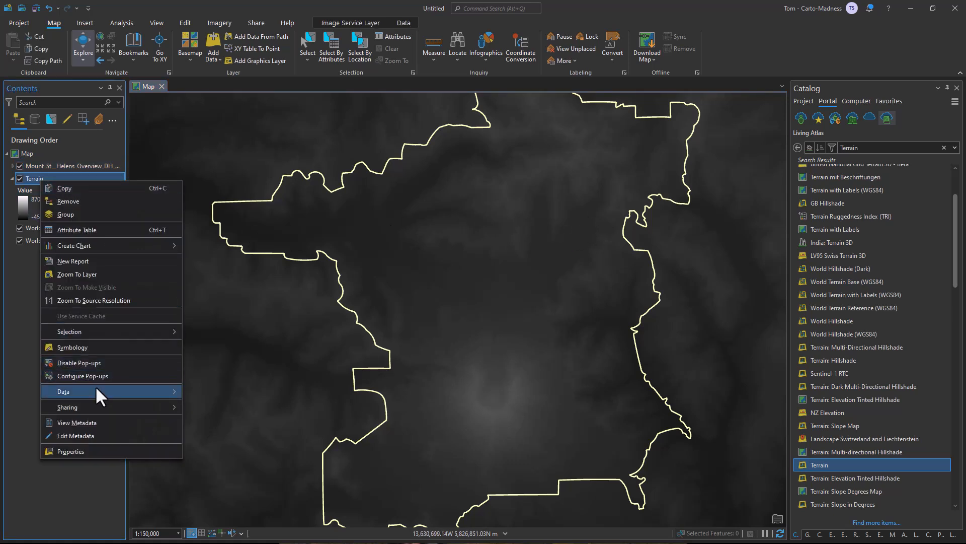
mouse_move(94, 392)
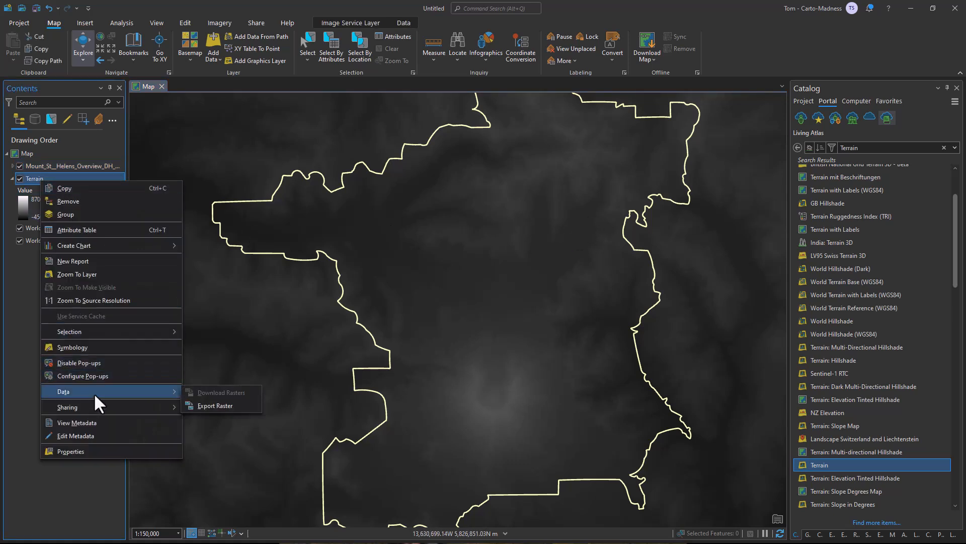
left_click(223, 407)
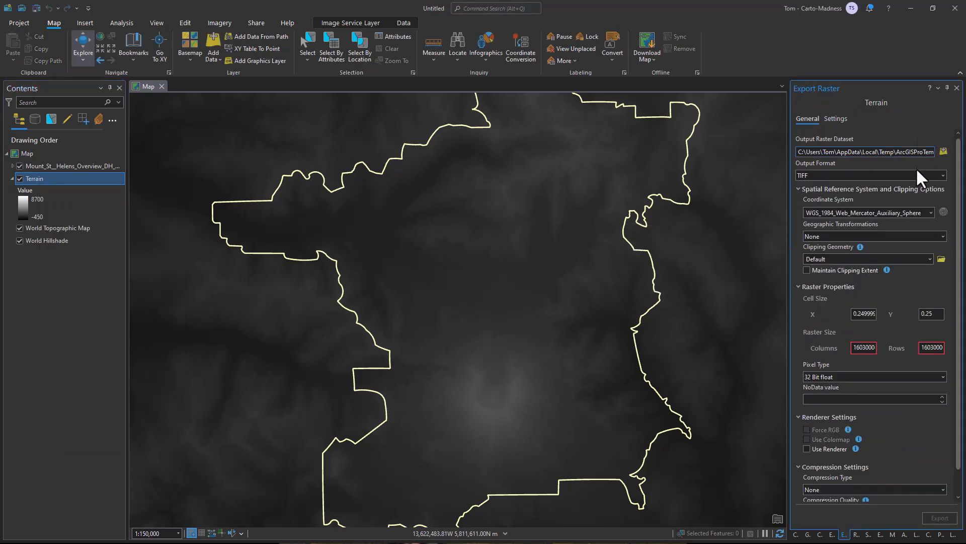
left_click(943, 151)
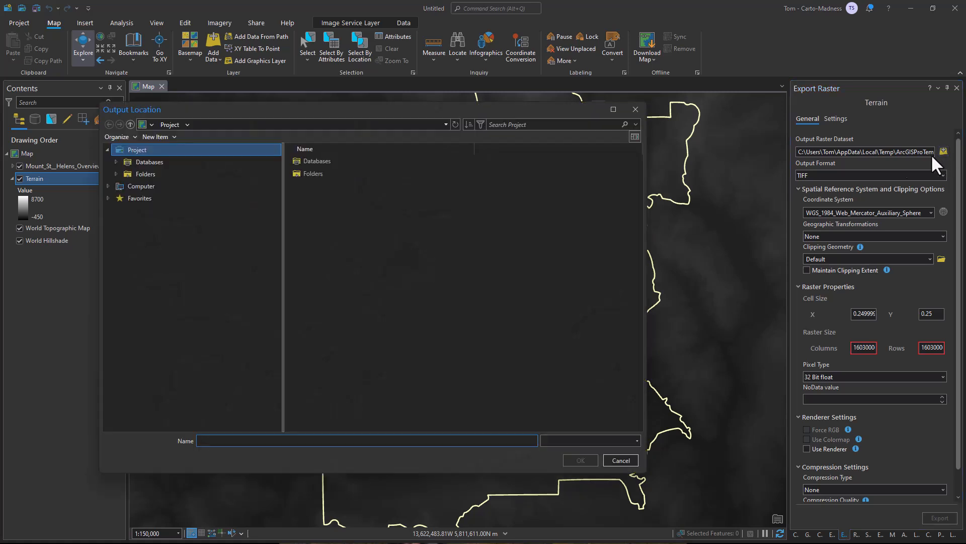
left_click(322, 250)
left_click(252, 445)
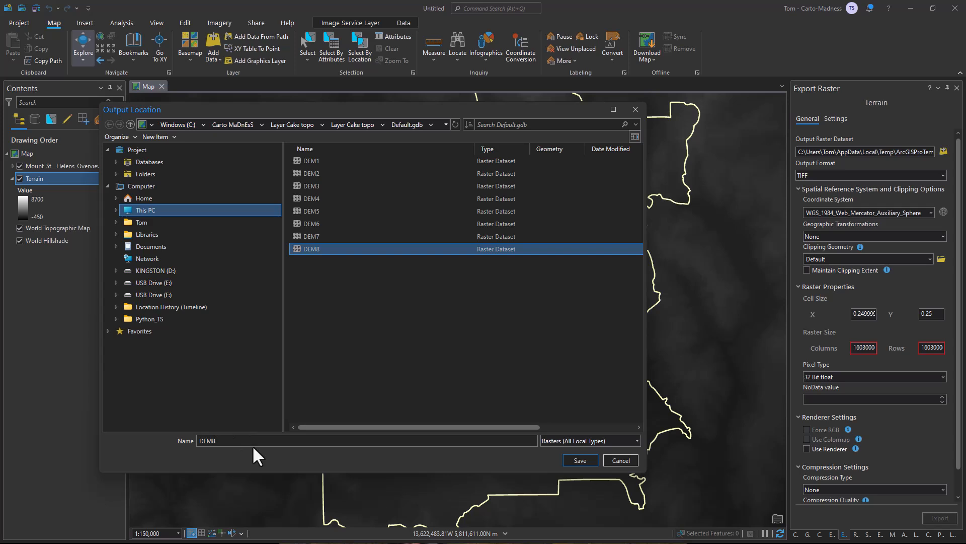
key("BackSpace")
type("9")
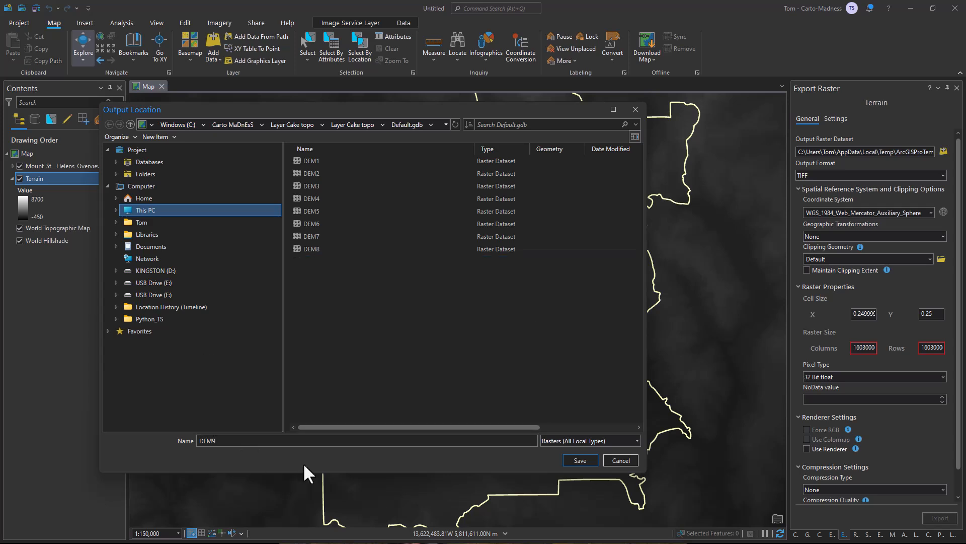
left_click(580, 460)
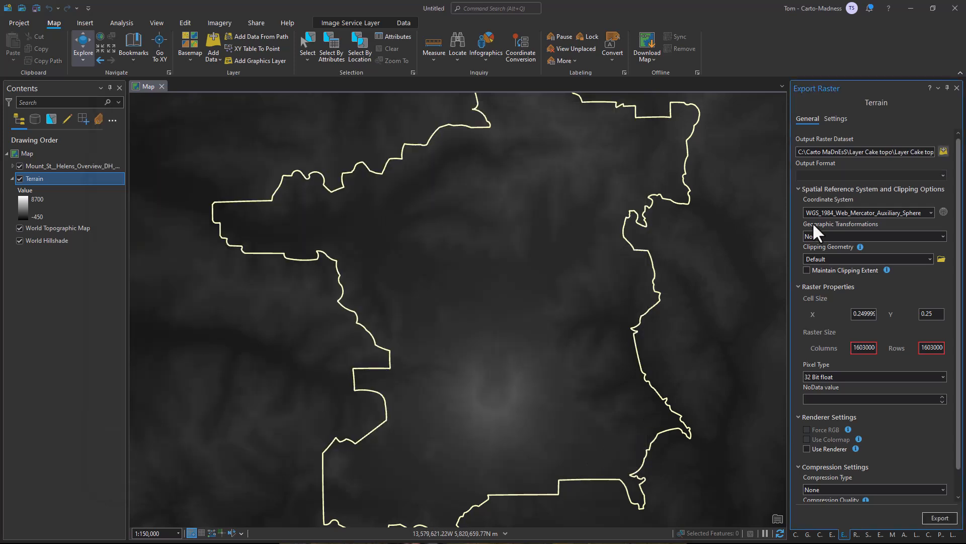
Clip the raster export to the current display extent and set the raster size to 4999 columns by 4999 rows.
left_click(929, 257)
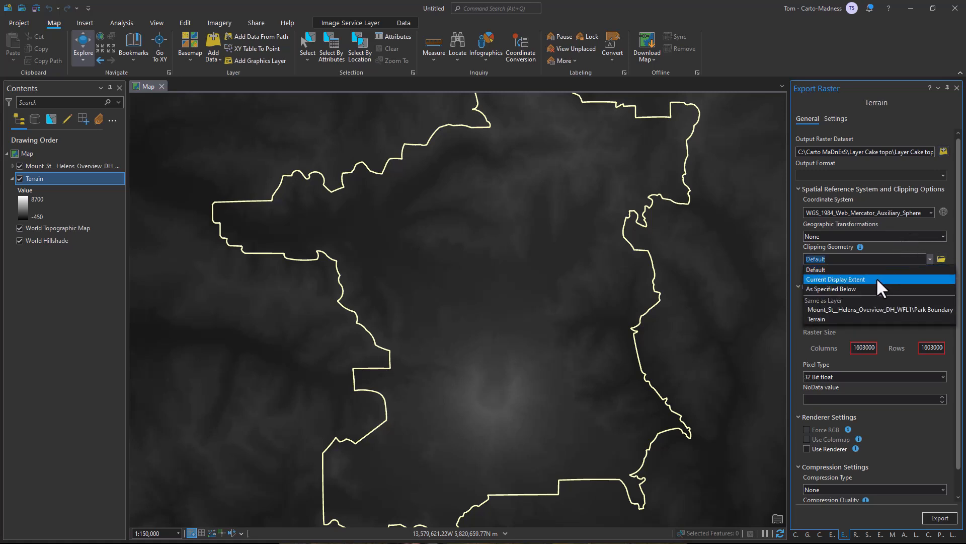
left_click(877, 280)
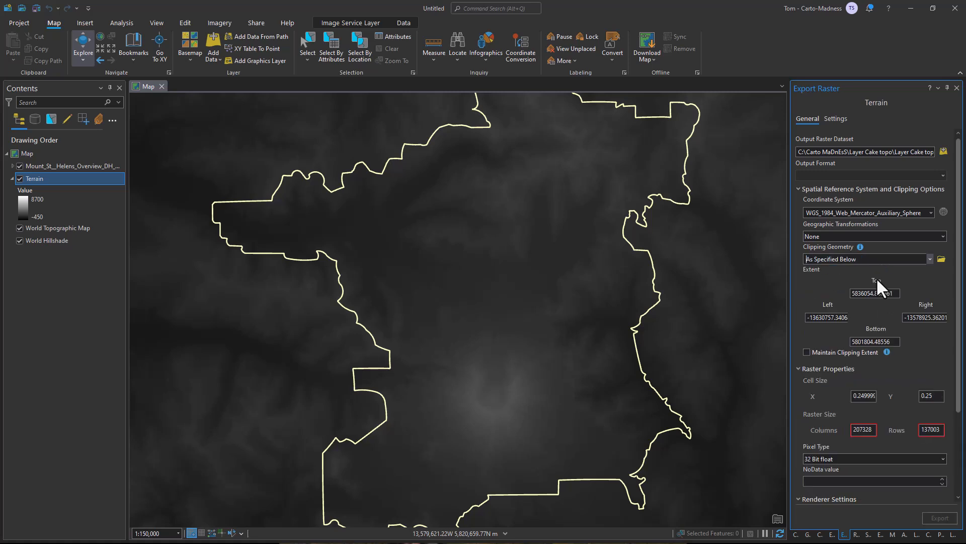
double_click(873, 429)
type("4999")
left_click_drag(941, 429, 932, 436)
type("4999")
left_click(898, 368)
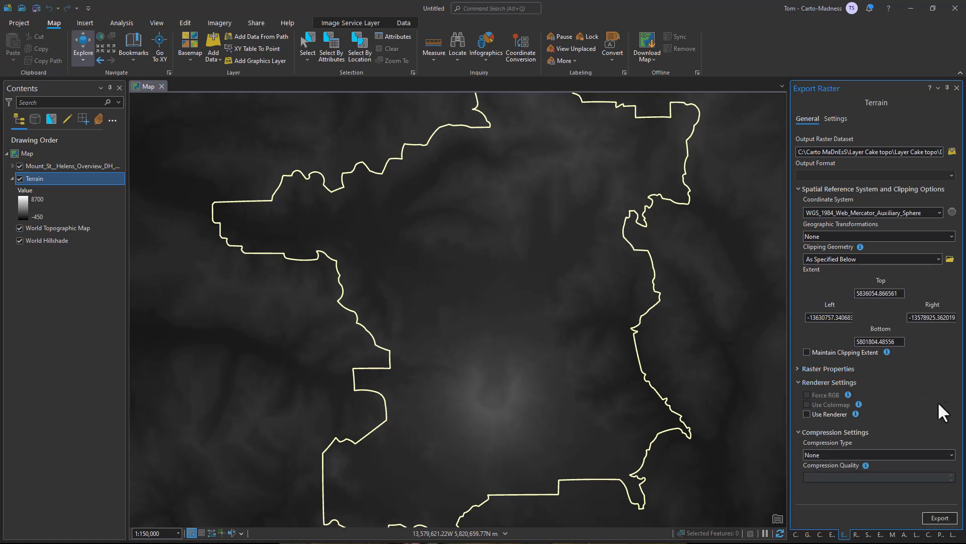
left_click(828, 367)
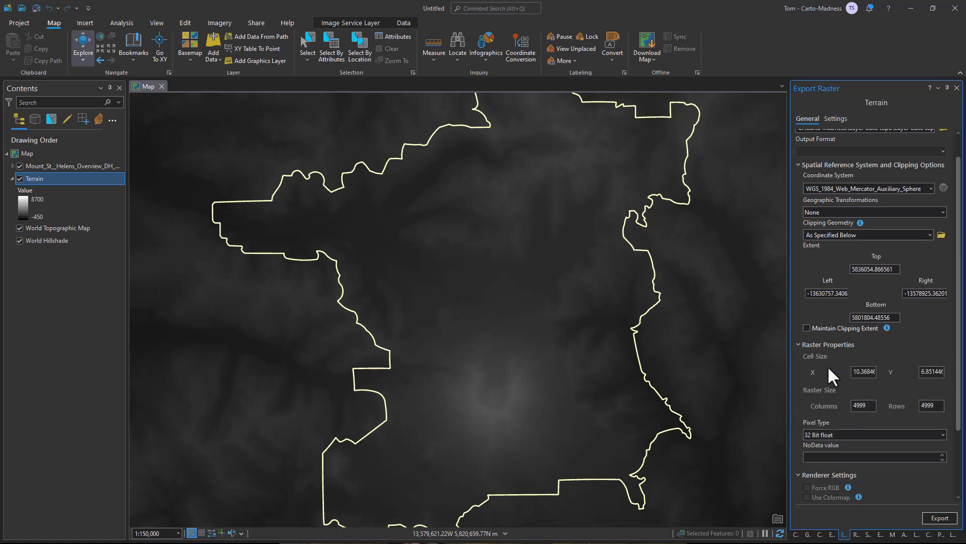
scroll(918, 495, "down", 3)
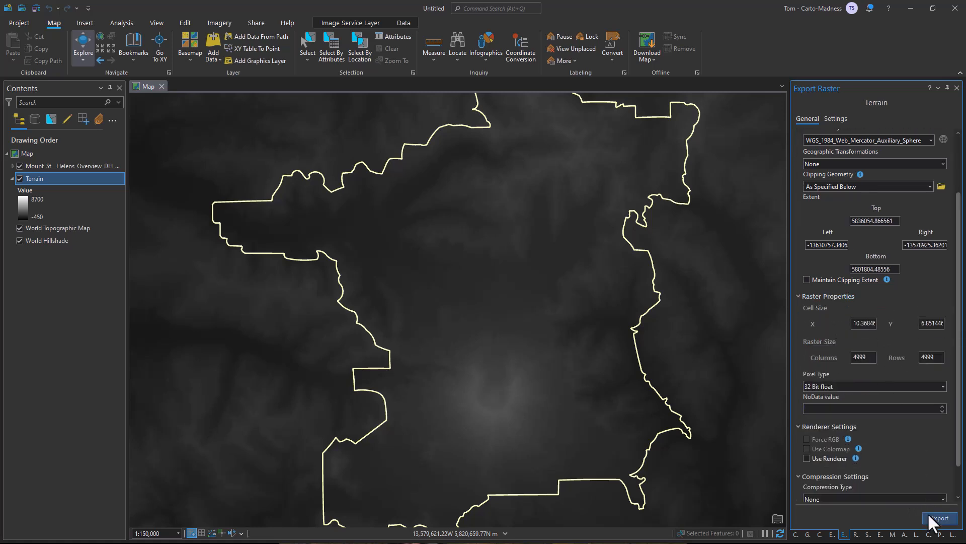
Run the raster export of the Terrain layer with the configured clipping extent and raster size.
left_click(931, 516)
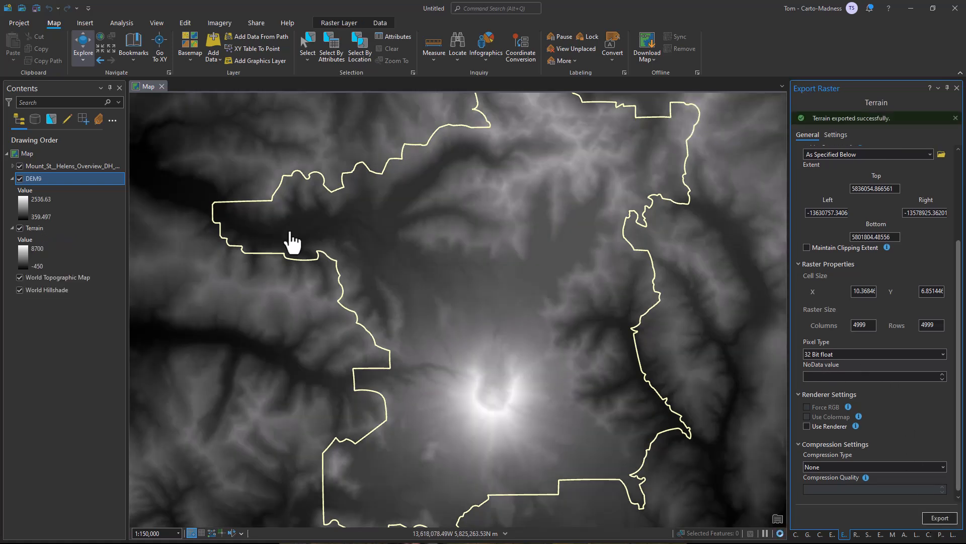
scroll(509, 276, "down", 1)
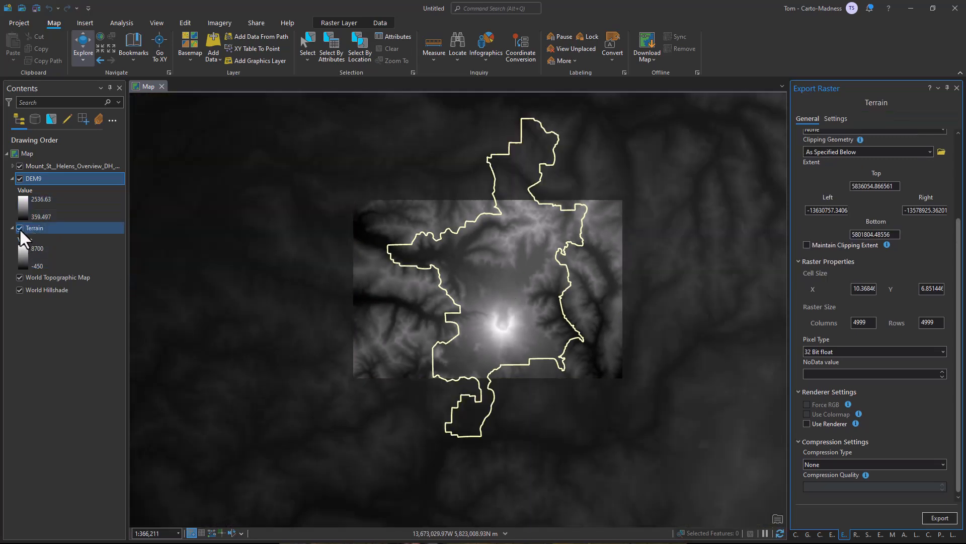
Remove the Terrain layer from the map and turn off the World Topographic Map and World Hillshade layers.
left_click(19, 228)
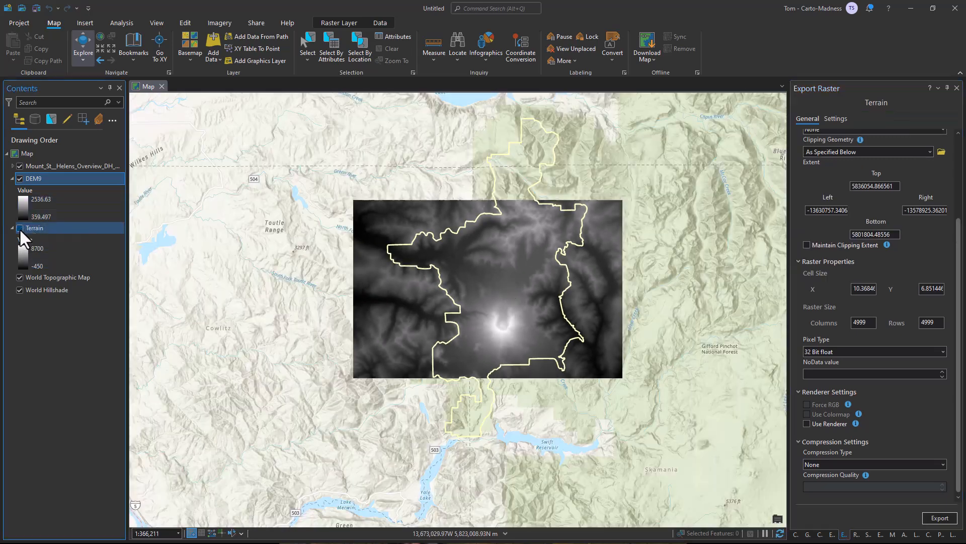
right_click(52, 227)
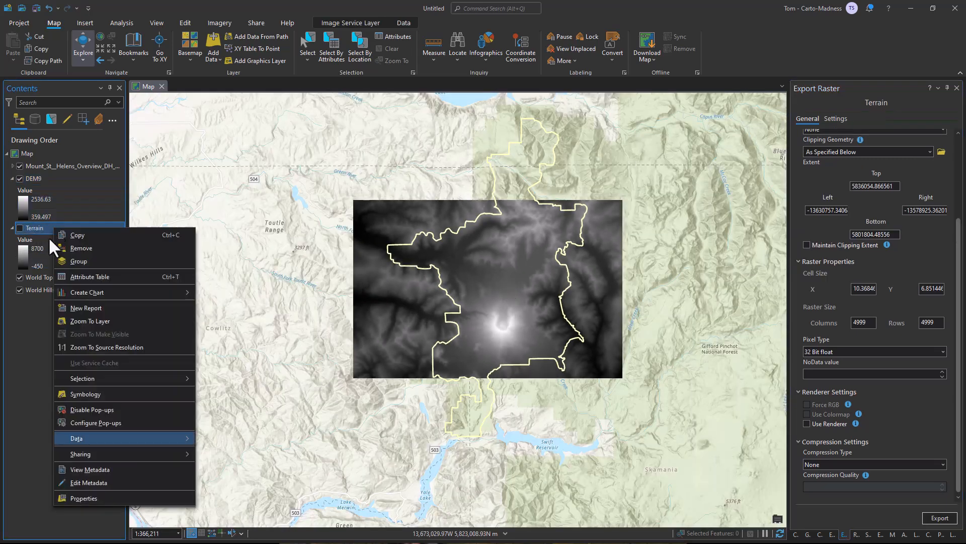
left_click(100, 248)
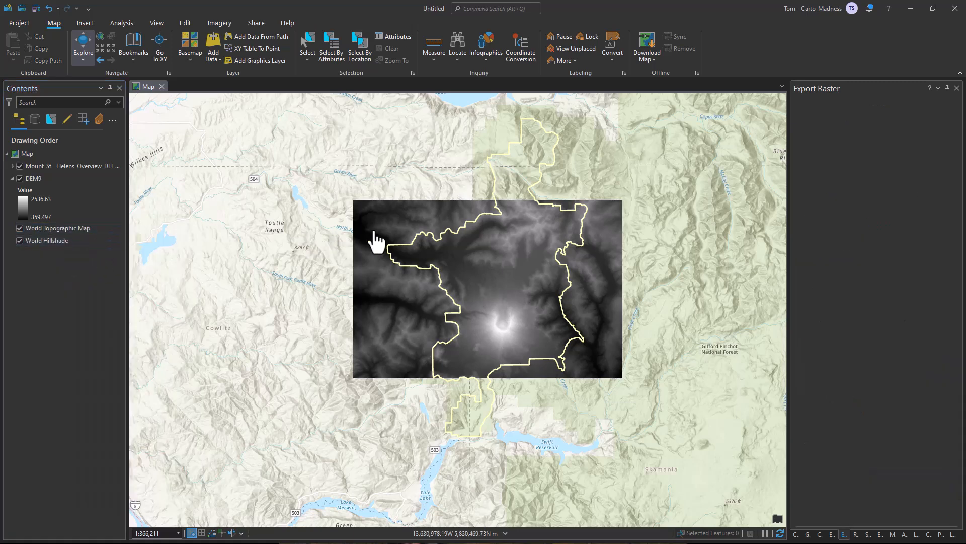
left_click(19, 228)
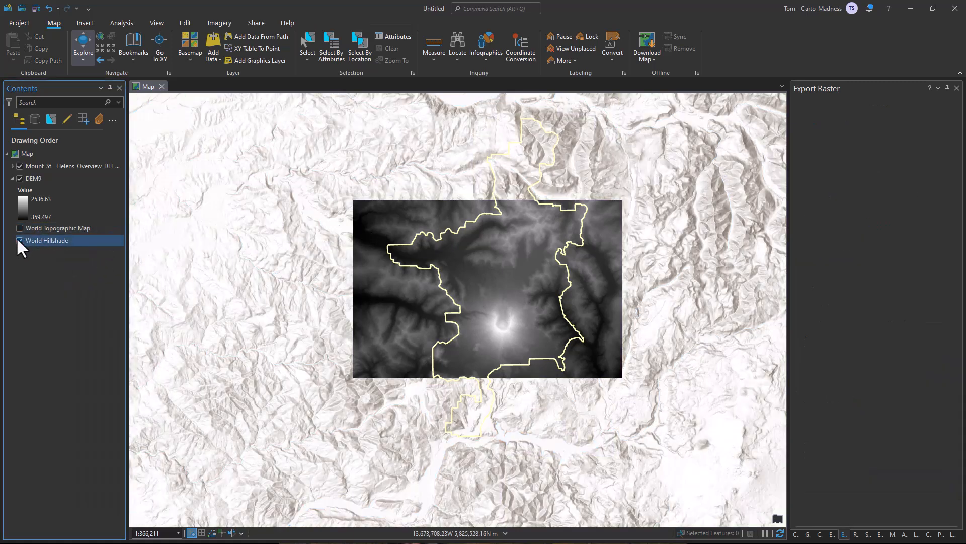
left_click(20, 240)
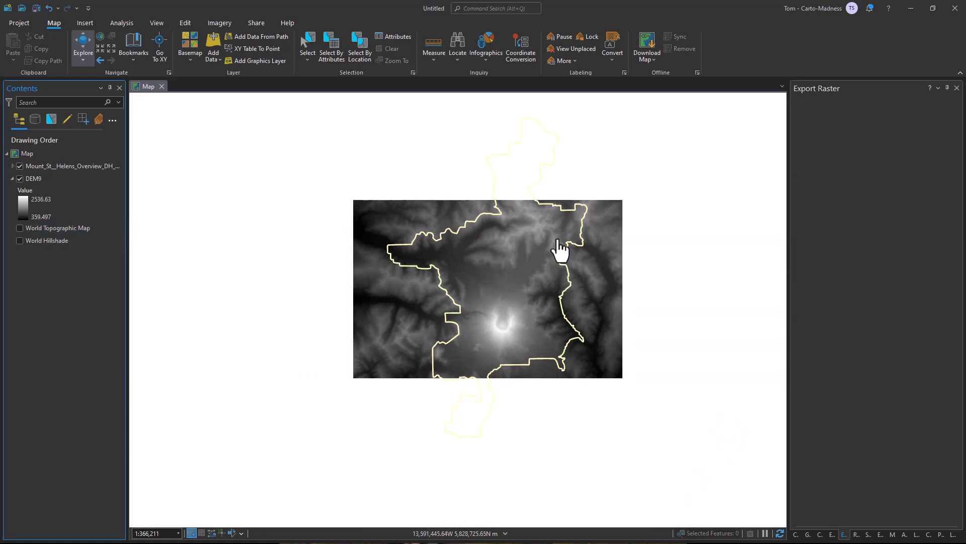
Find and open the Clip Raster geoprocessing tool and set DEM9 as the input raster.
left_click(124, 25)
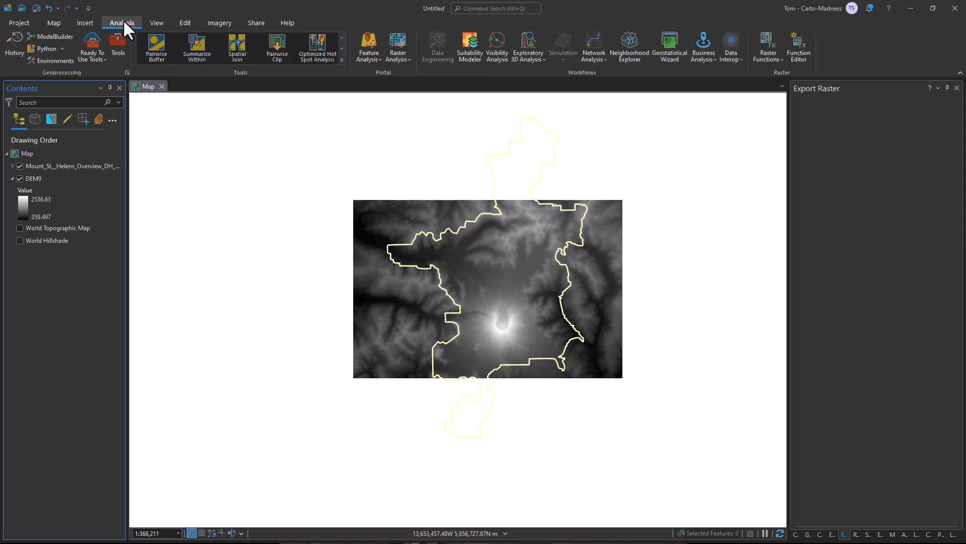
left_click(108, 46)
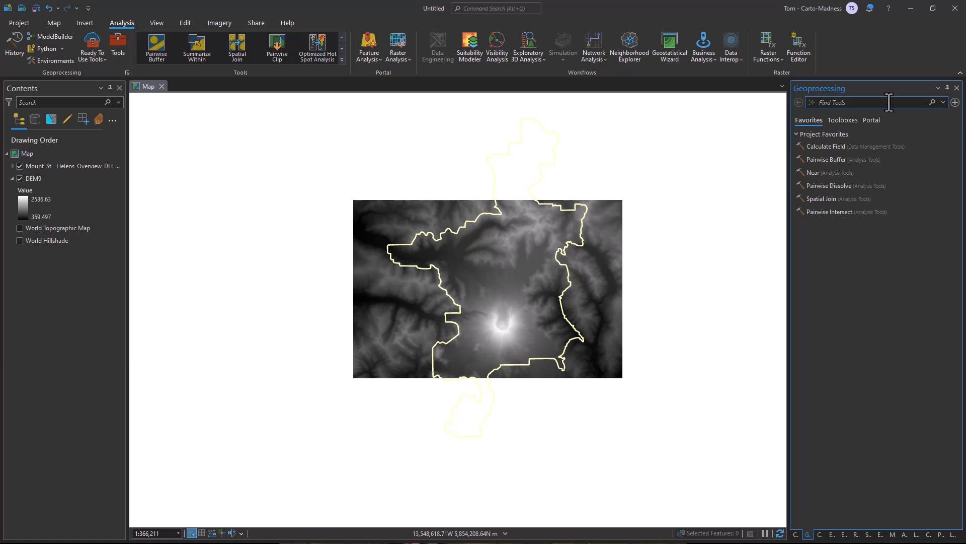
type("Clip raster")
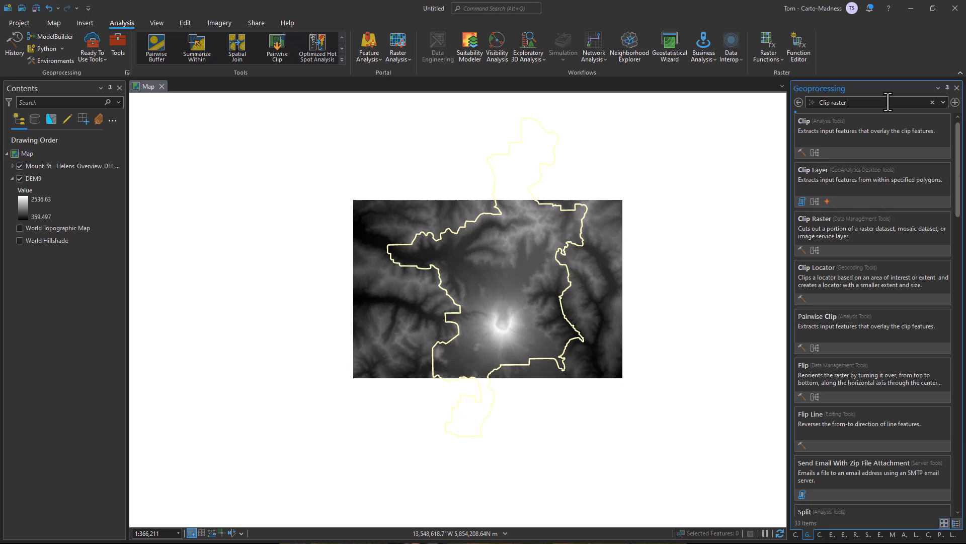
left_click(860, 133)
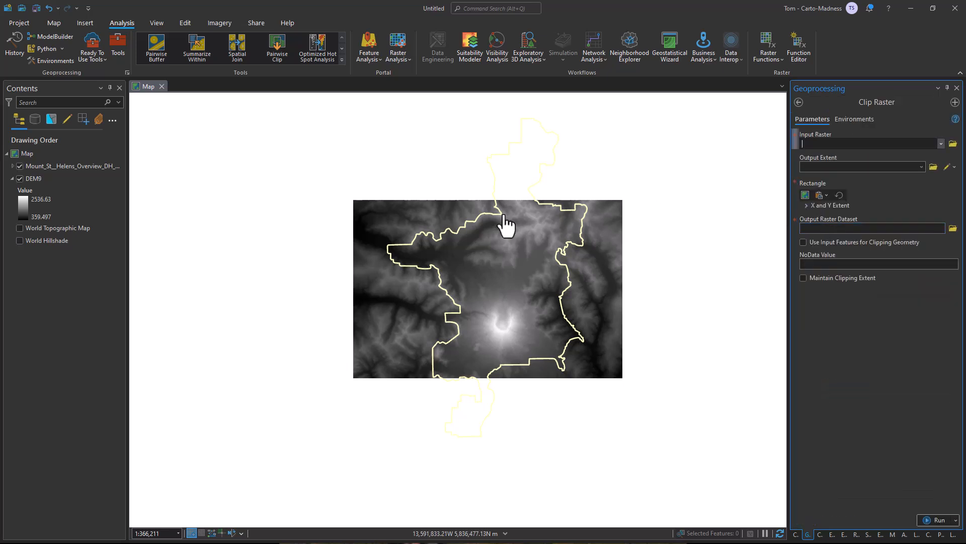
left_click(940, 144)
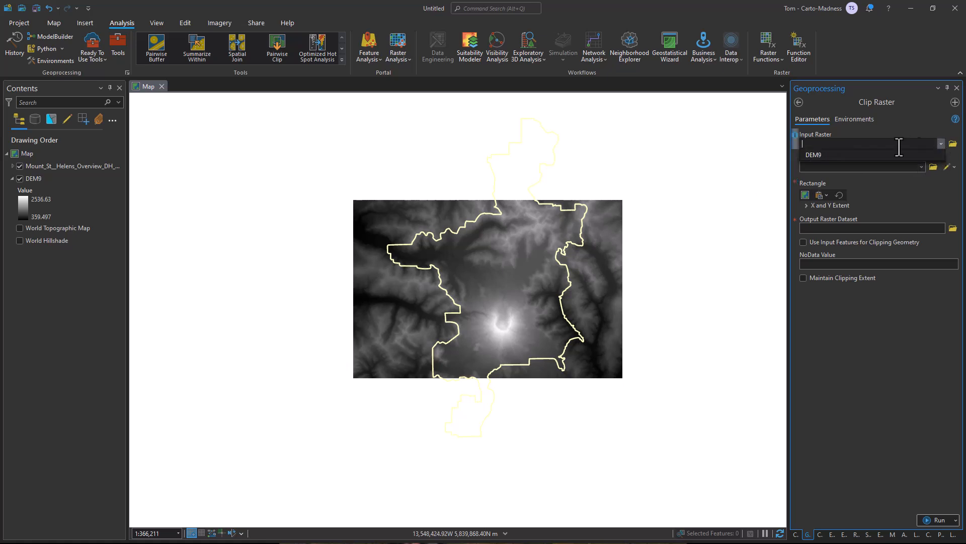
left_click(863, 154)
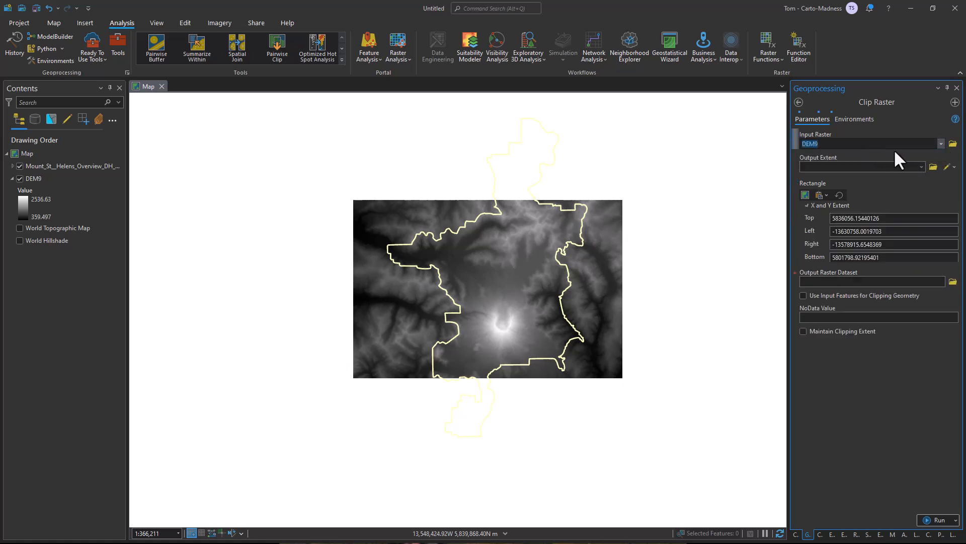
Clip DEM9 to the Park Boundary layer, using the input features for clipping geometry, with DEM9_Clip as the output.
left_click(921, 166)
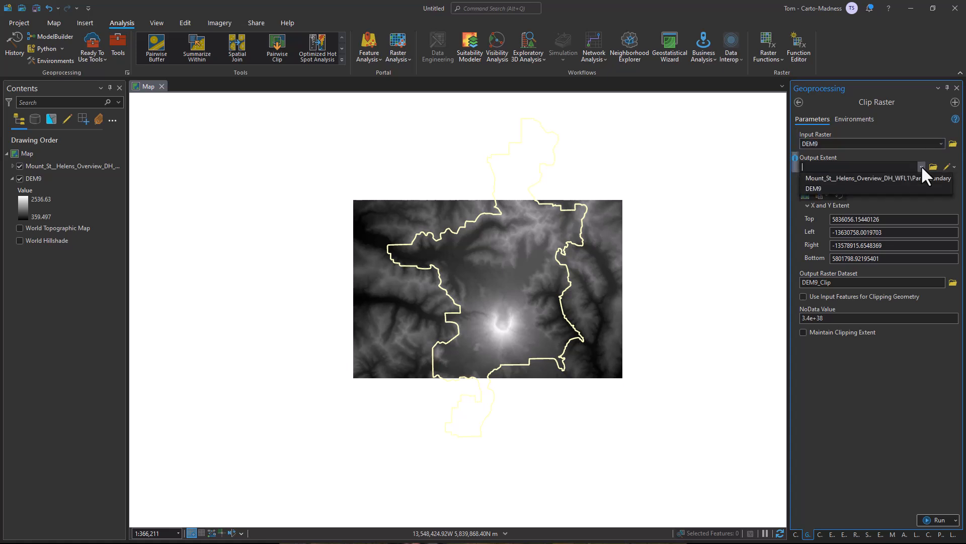
left_click(856, 178)
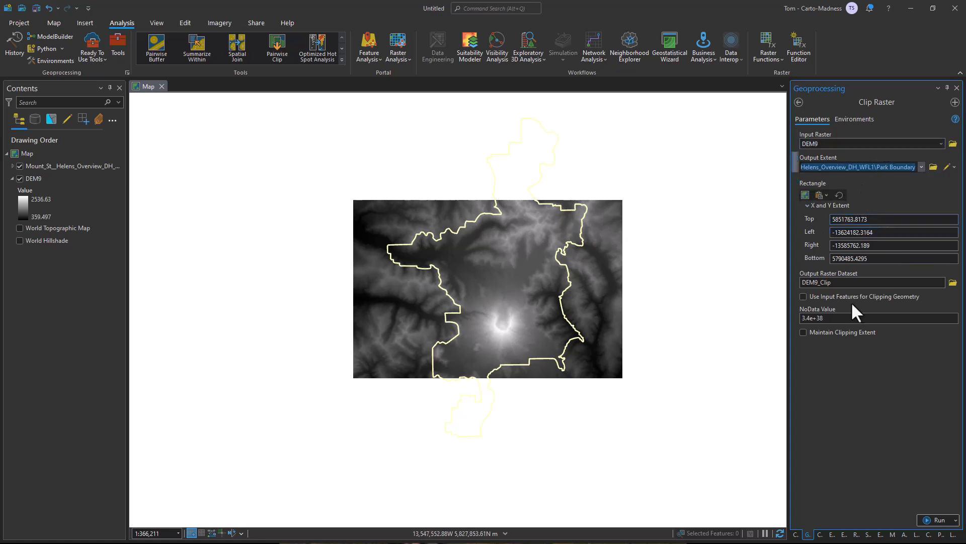
left_click(802, 296)
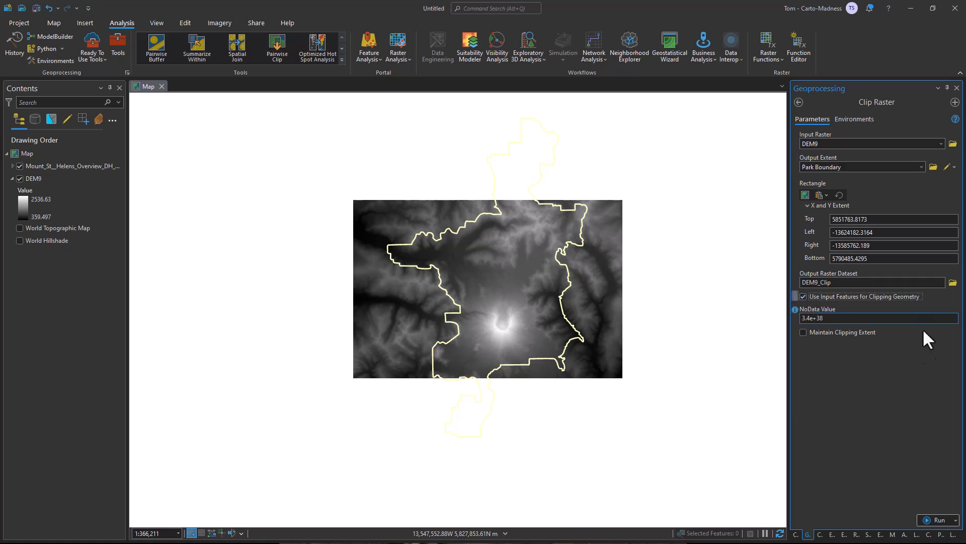
left_click(937, 520)
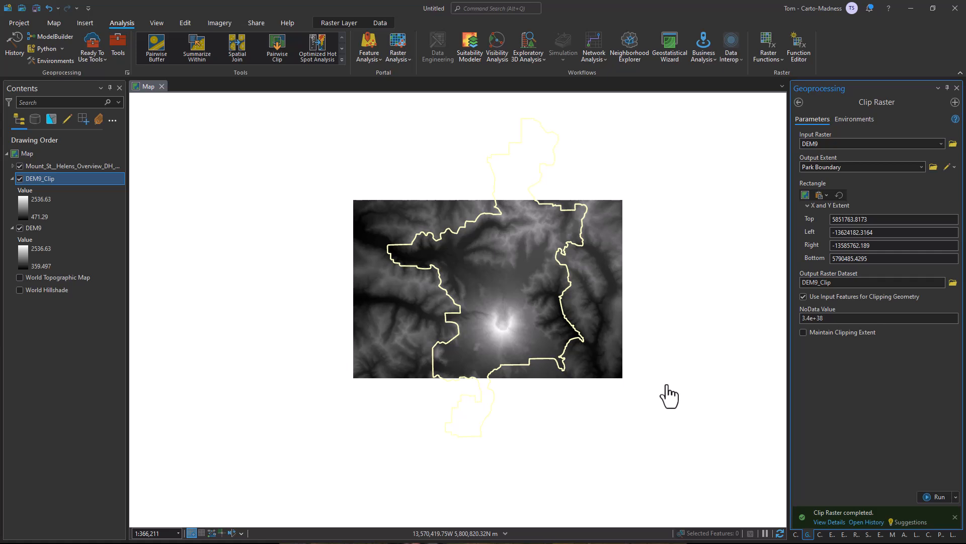
Remove the unclipped DEM9 layer from the map and inspect the clipped raster.
left_click(20, 228)
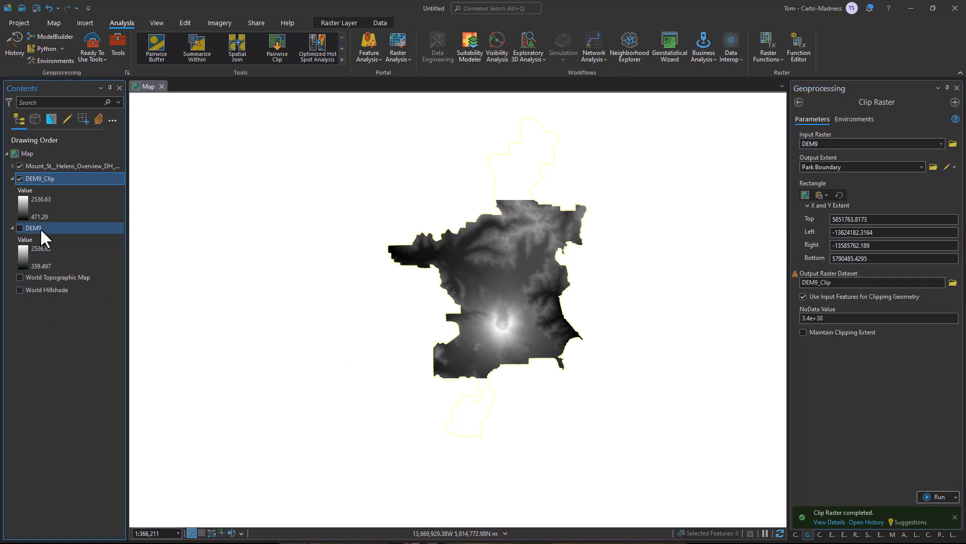
right_click(41, 227)
left_click(64, 234)
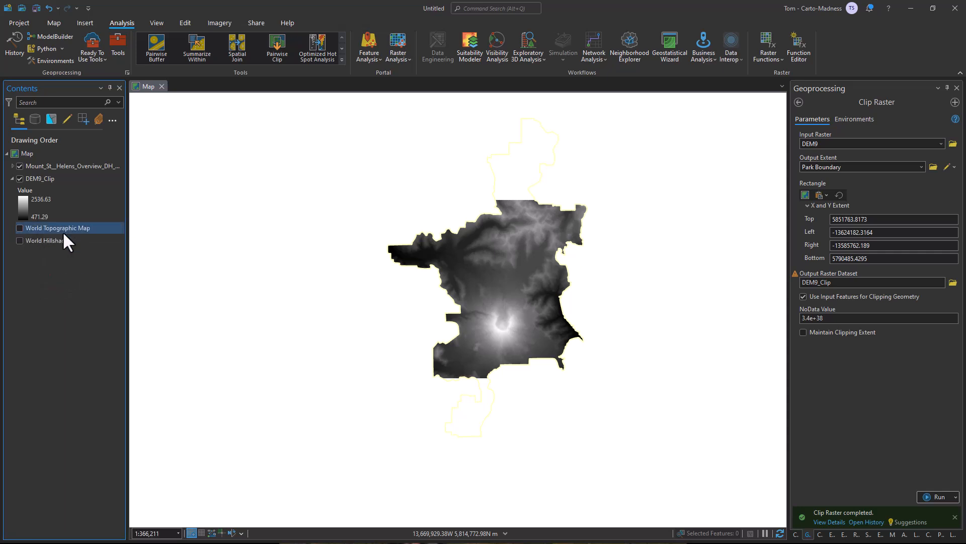
left_click_drag(551, 318, 545, 331)
scroll(550, 318, "up", 3)
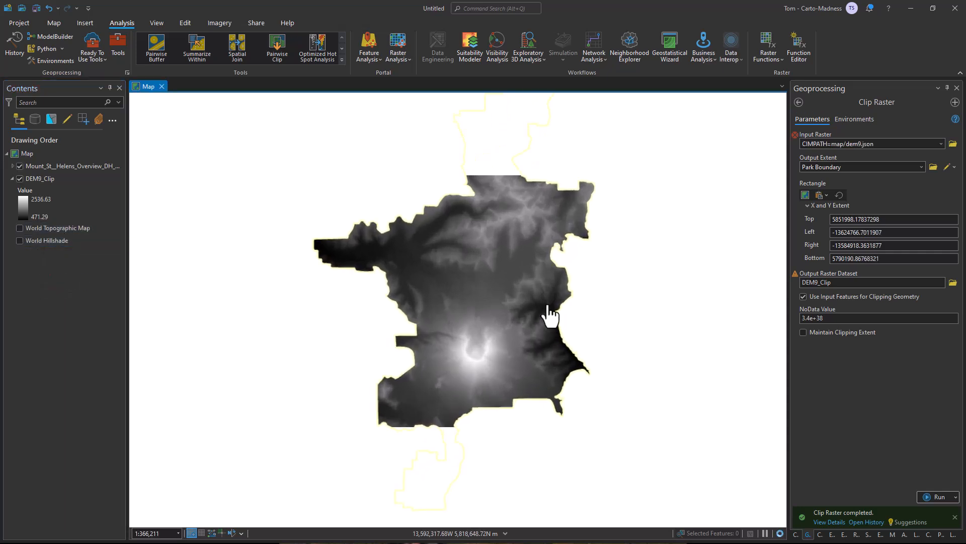
scroll(548, 319, "up", 3)
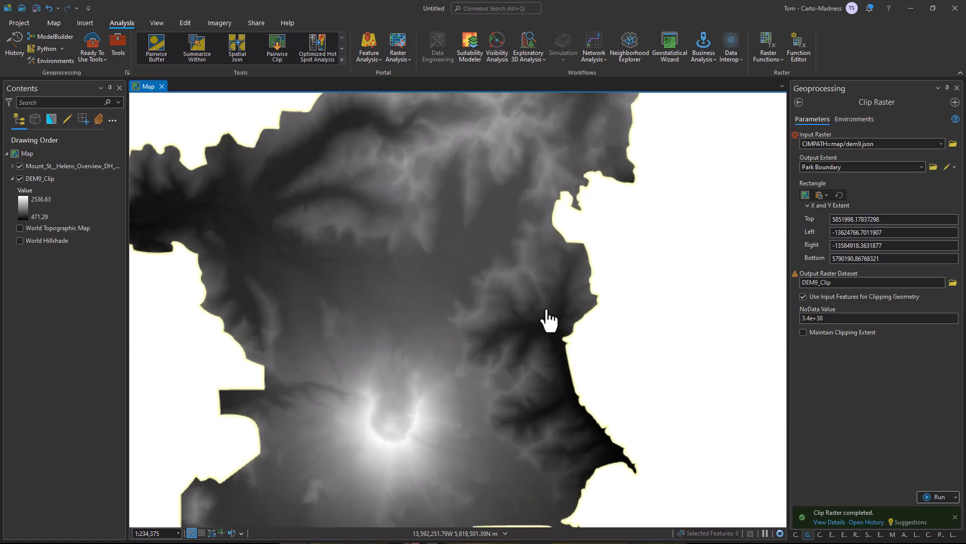
left_click_drag(560, 310, 567, 306)
scroll(565, 308, "down", 2)
scroll(565, 308, "up", 2)
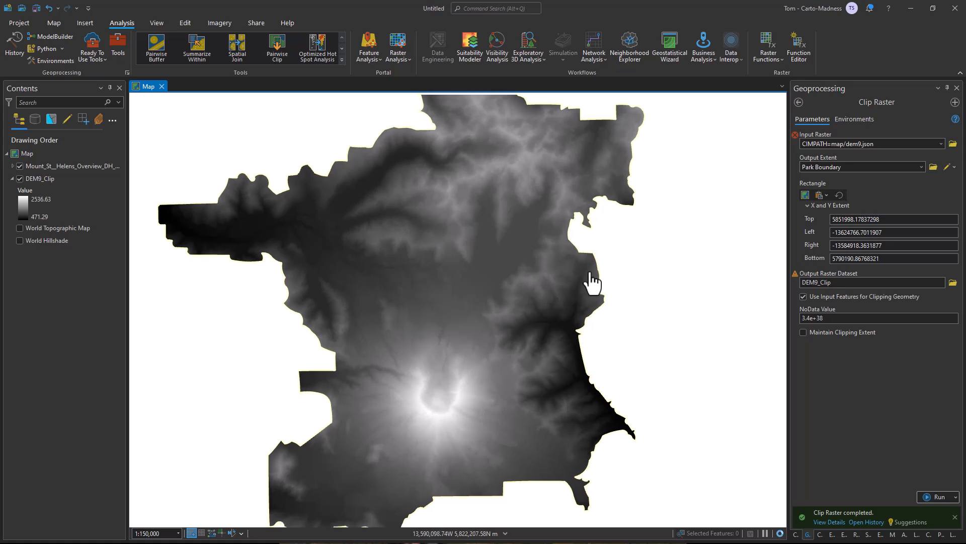
Find and open the 3D Analyst Contour tool and set DEM9_Clip as the input raster.
left_click(115, 48)
left_click_drag(854, 101, 792, 114)
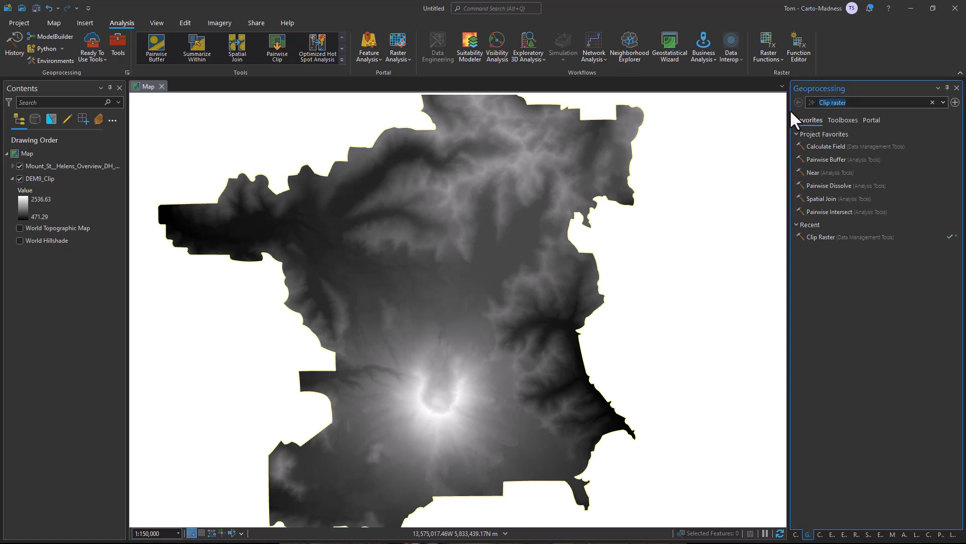
type("contour")
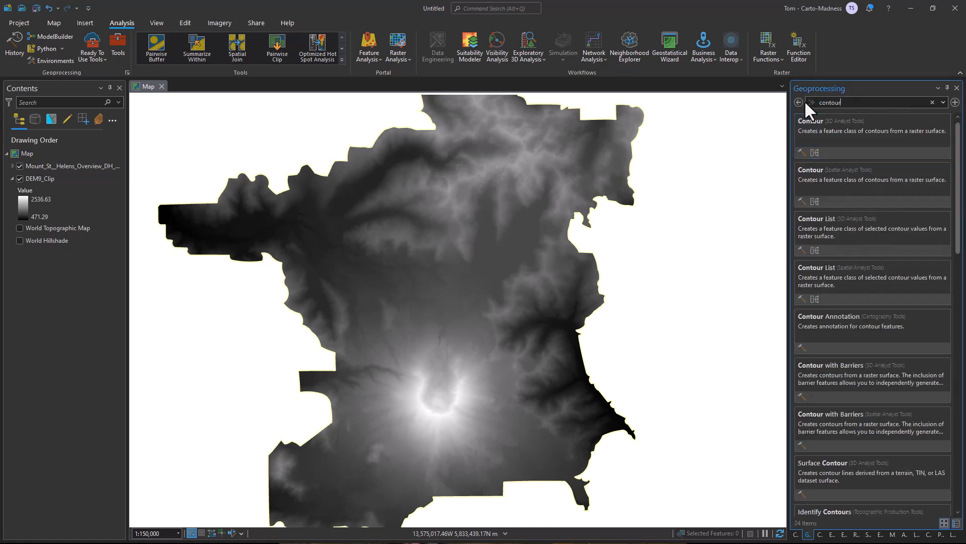
left_click(883, 132)
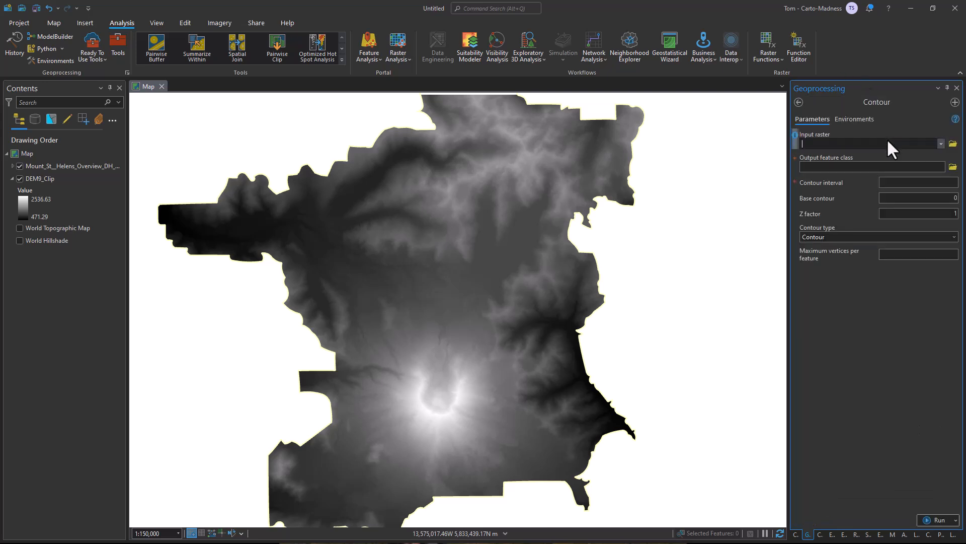
left_click(941, 143)
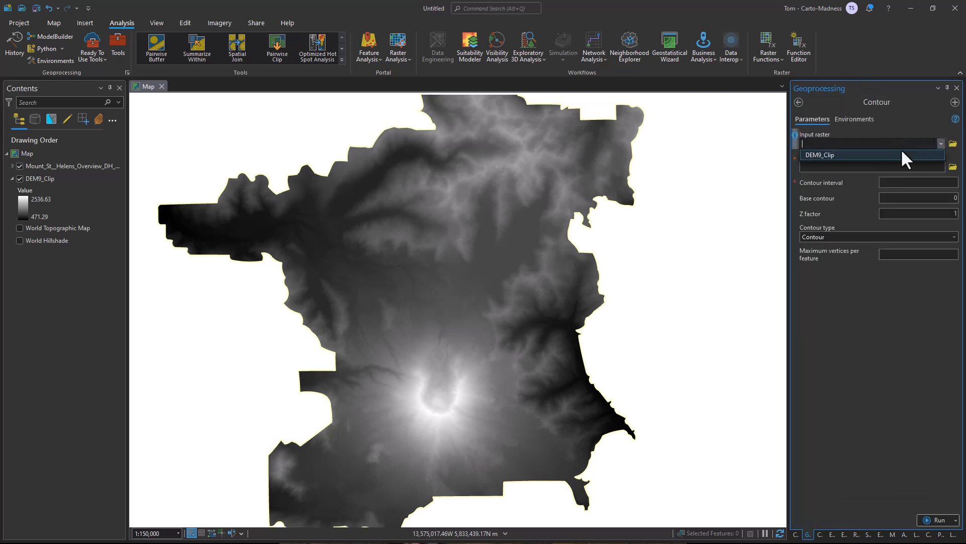
left_click(902, 153)
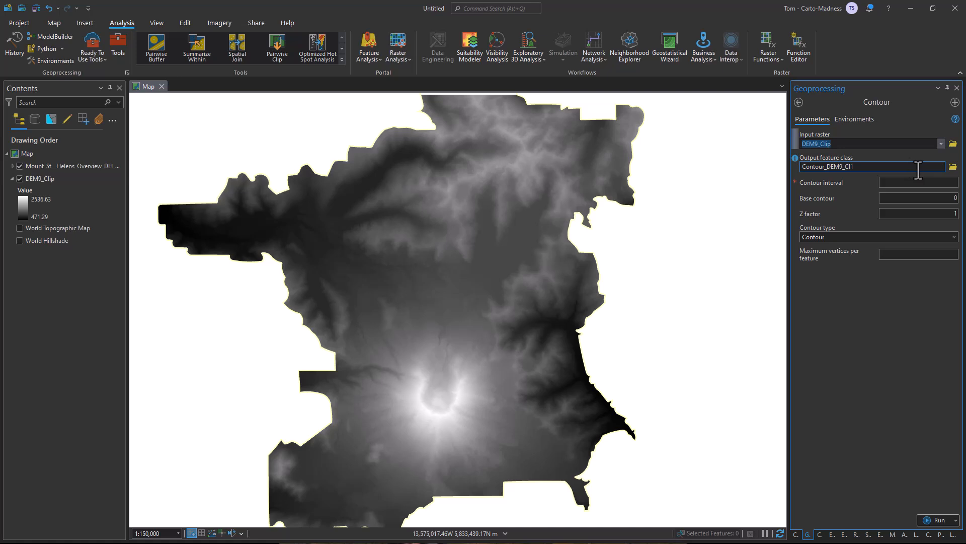
Set the contour output feature class to Contour_Polys3 in Default.gdb inside the nested Layer Cake topo project folder.
left_click(952, 167)
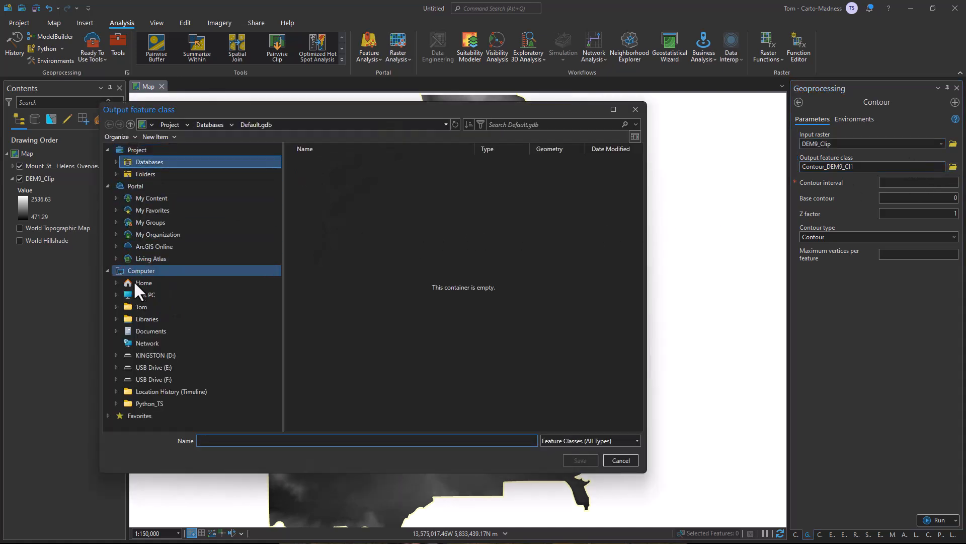
left_click(147, 294)
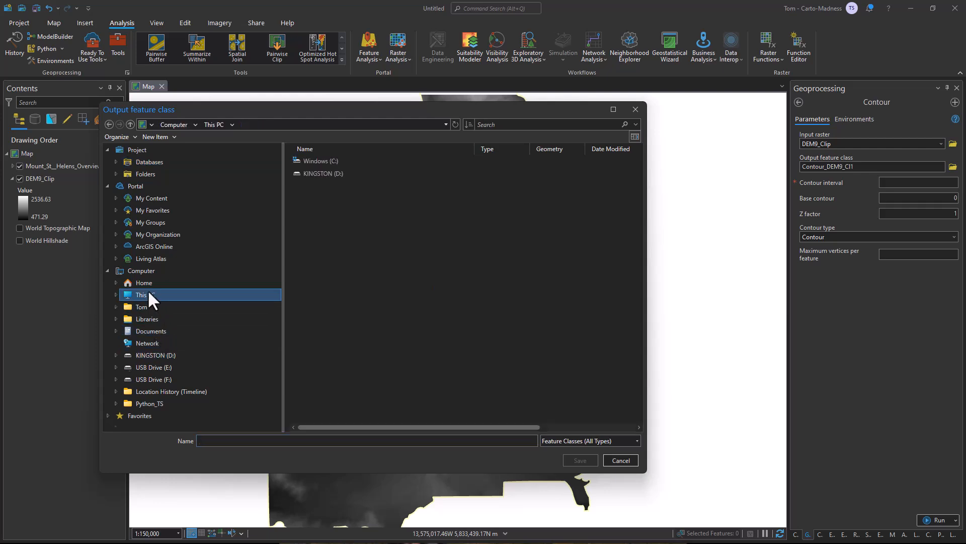
left_click(149, 307)
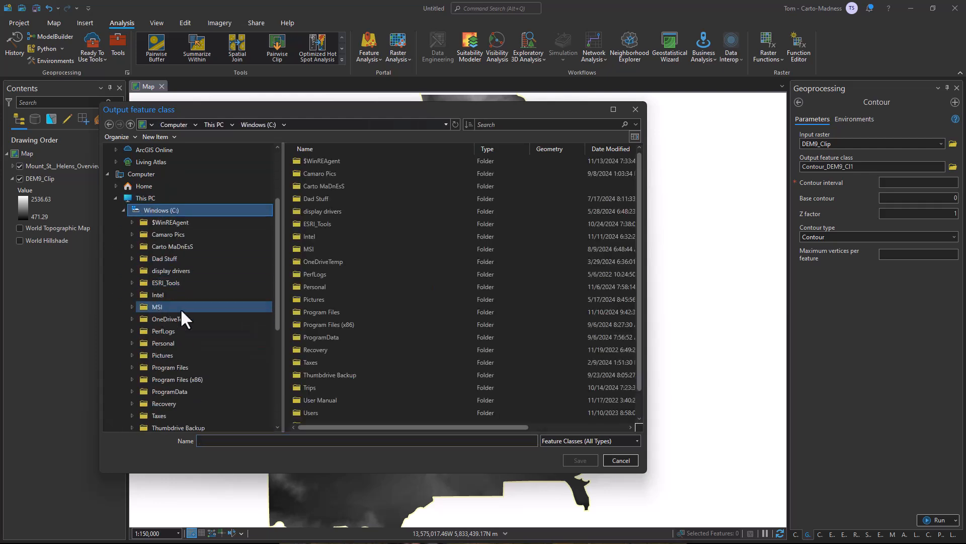
left_click(178, 245)
scroll(181, 323, "down", 3)
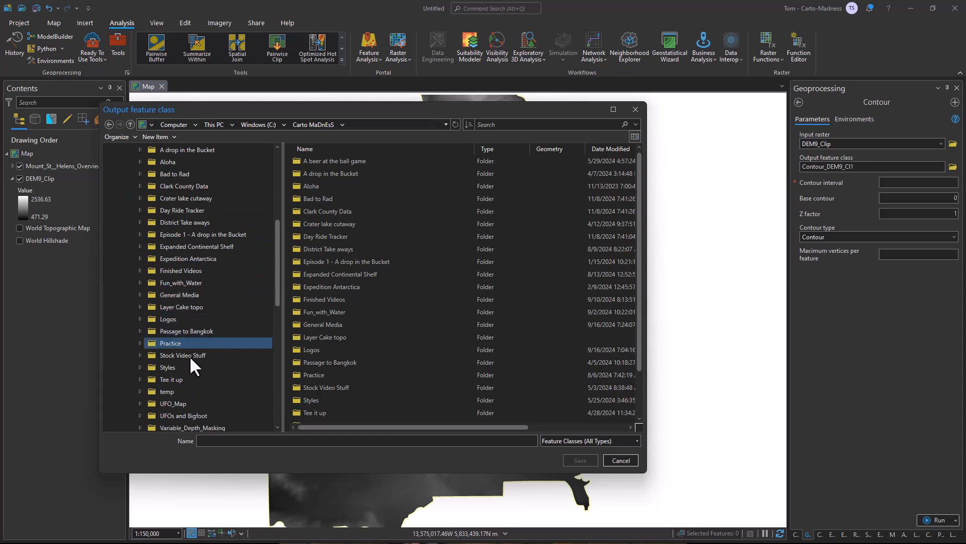
left_click(199, 307)
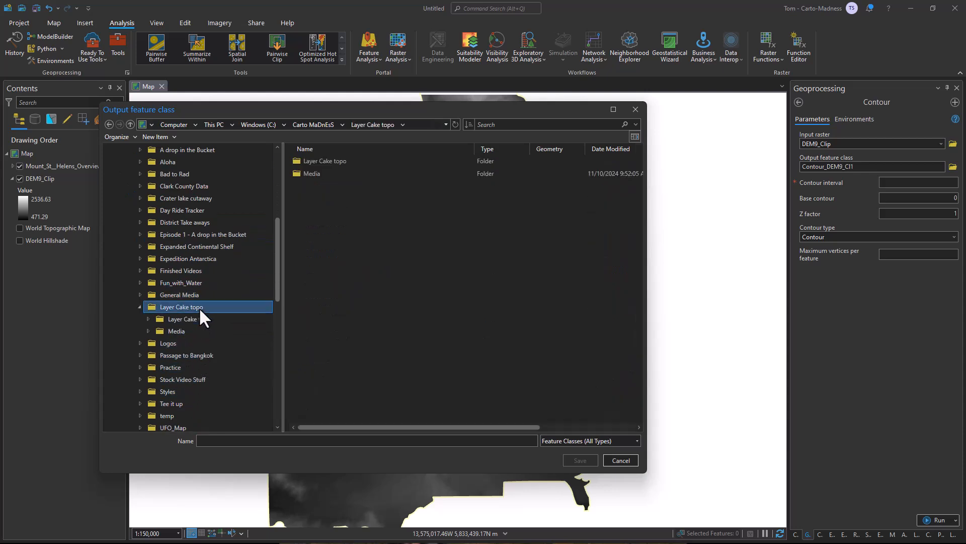
double_click(322, 161)
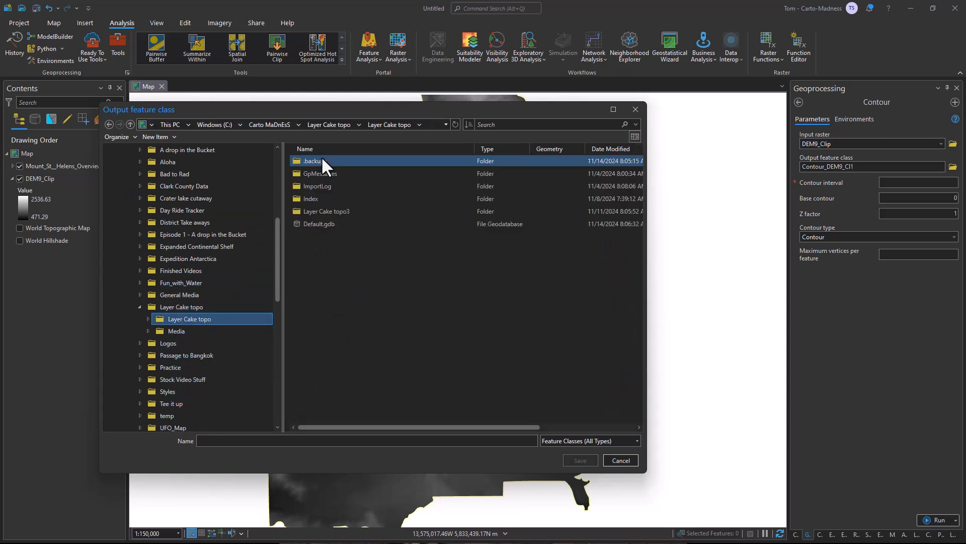
double_click(318, 222)
left_click(348, 274)
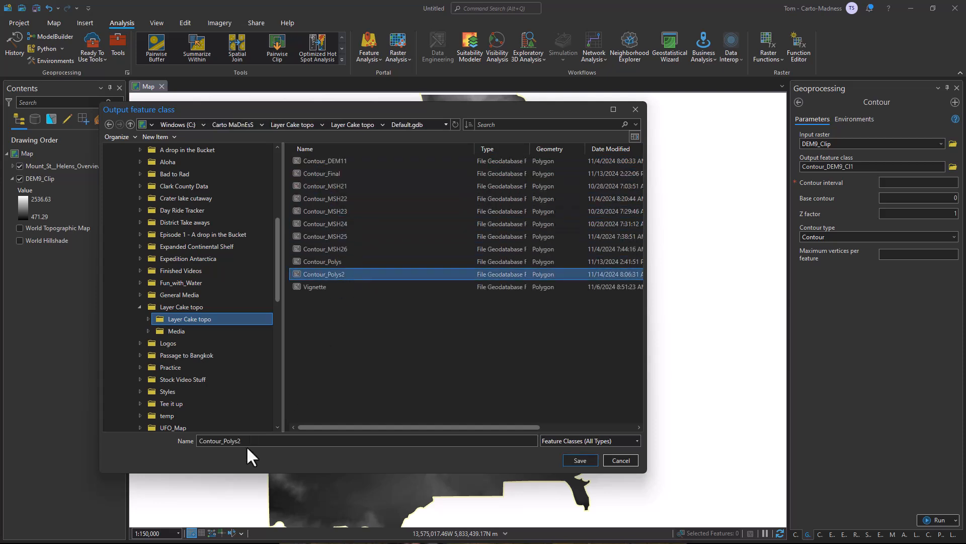
key("BackSpace")
type("3")
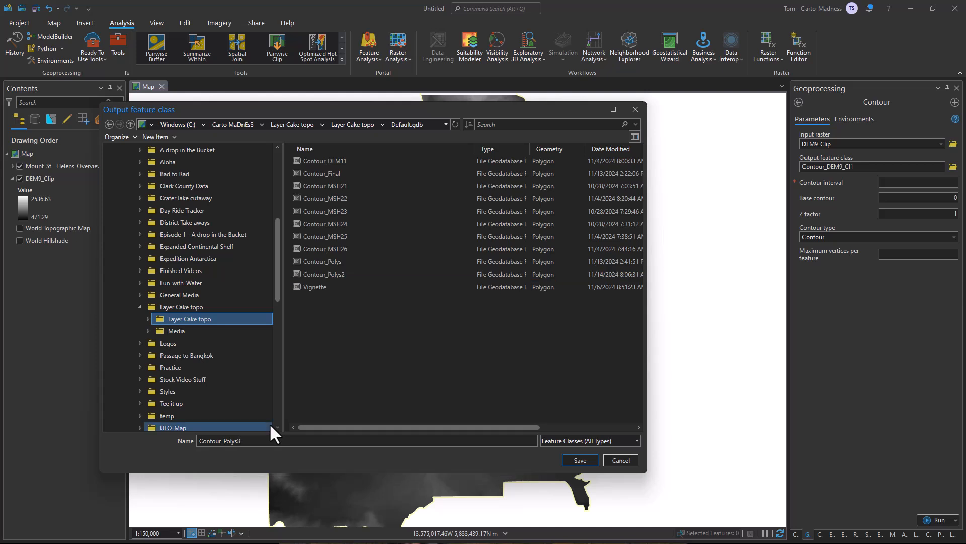
left_click(582, 460)
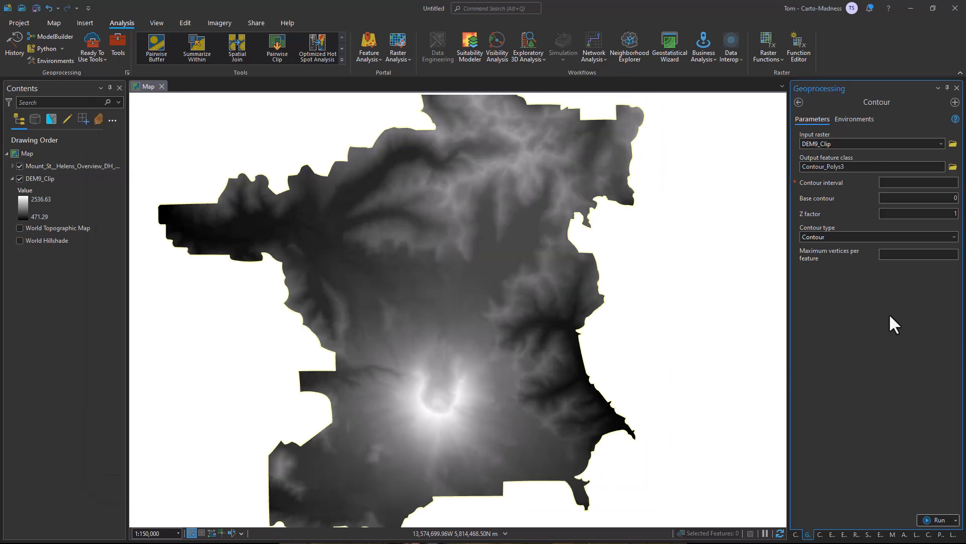
Generate the contours with interval 100, base contour 0, Z factor 2 and the Contour polygon type.
left_click(929, 185)
left_click(937, 197)
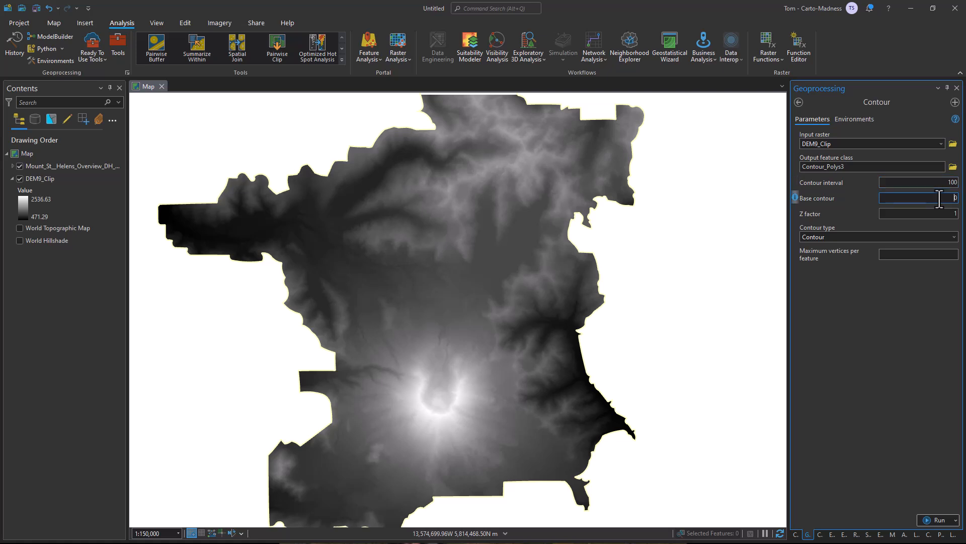
key("Tab")
type("2")
key("Tab")
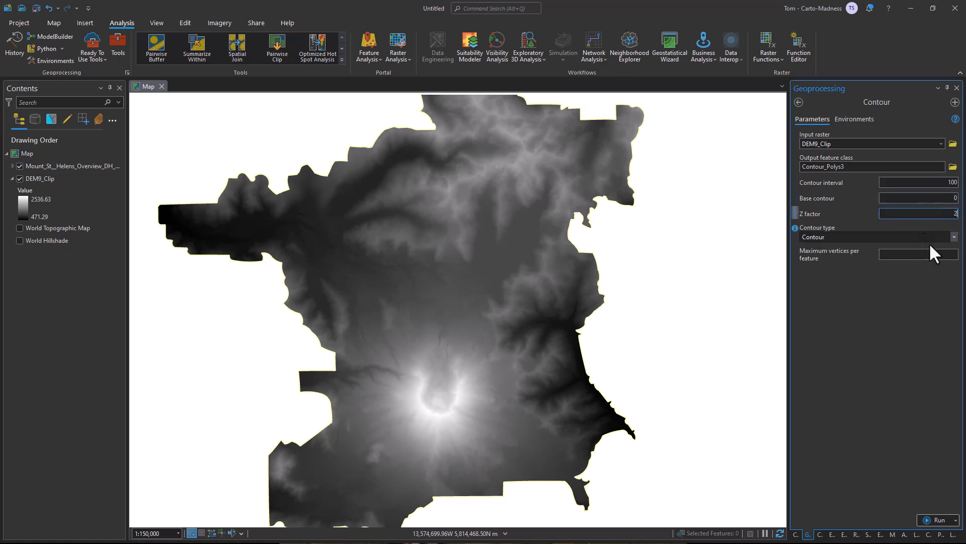
left_click(952, 237)
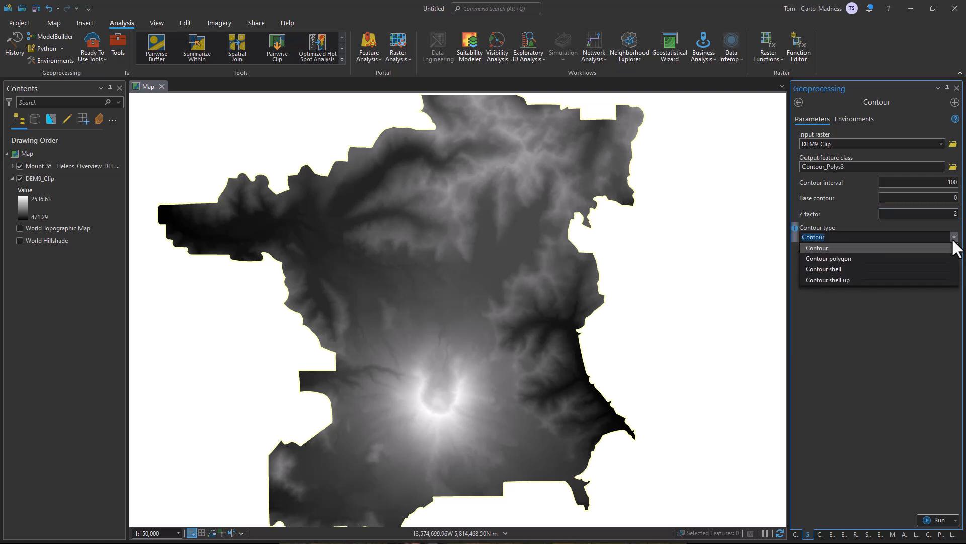
left_click(863, 258)
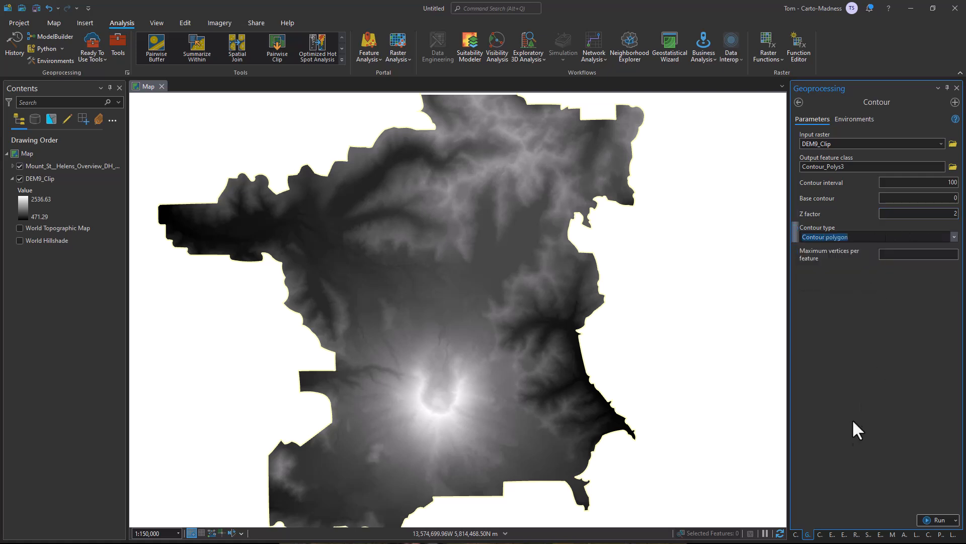
left_click(936, 519)
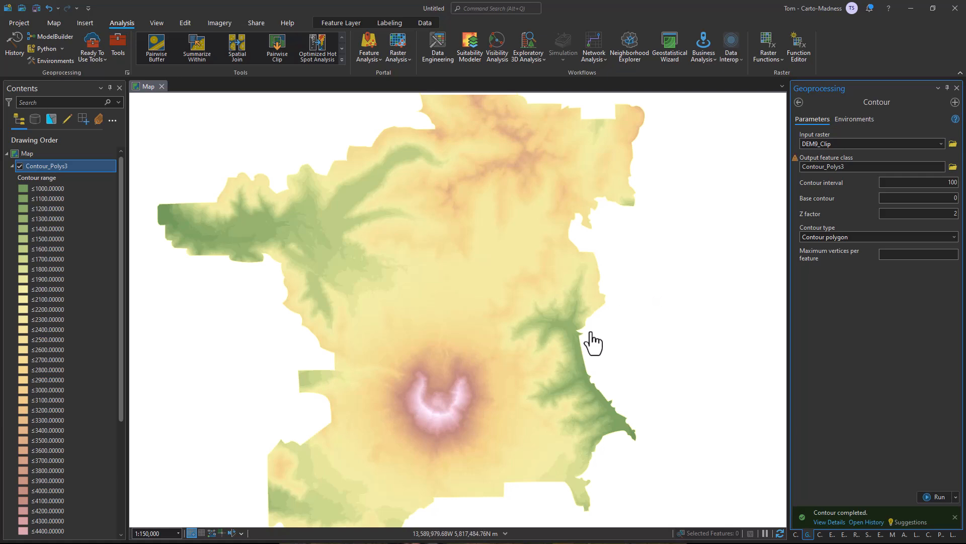
Hide the DEM9_Clip layer and inspect the elevation ranges of individual contour polygons around the crater.
left_click(12, 166)
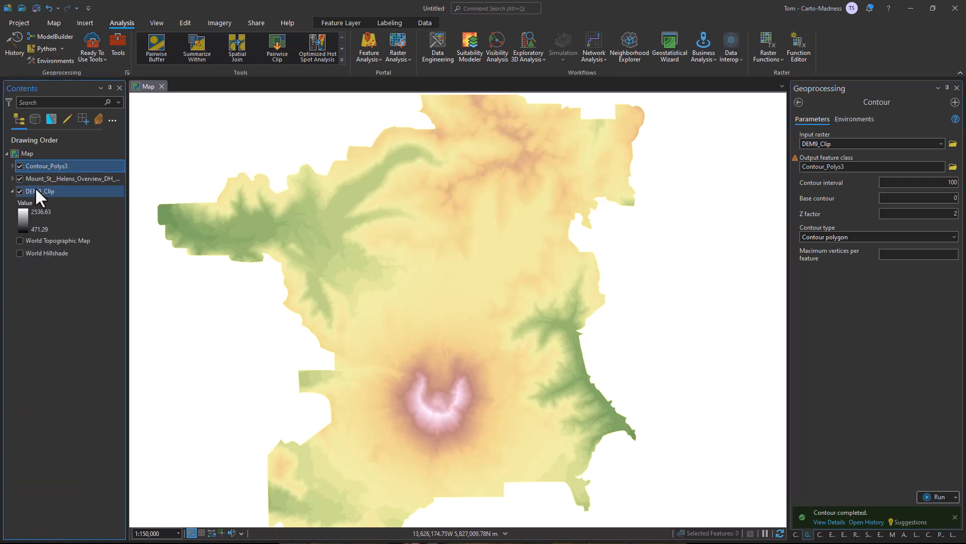
left_click(18, 190)
scroll(425, 437, "up", 5)
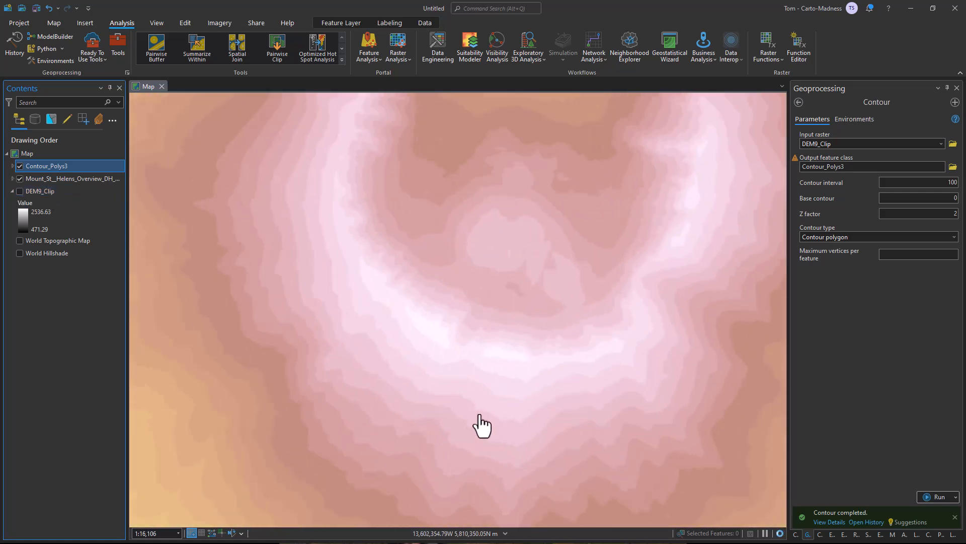
left_click(514, 394)
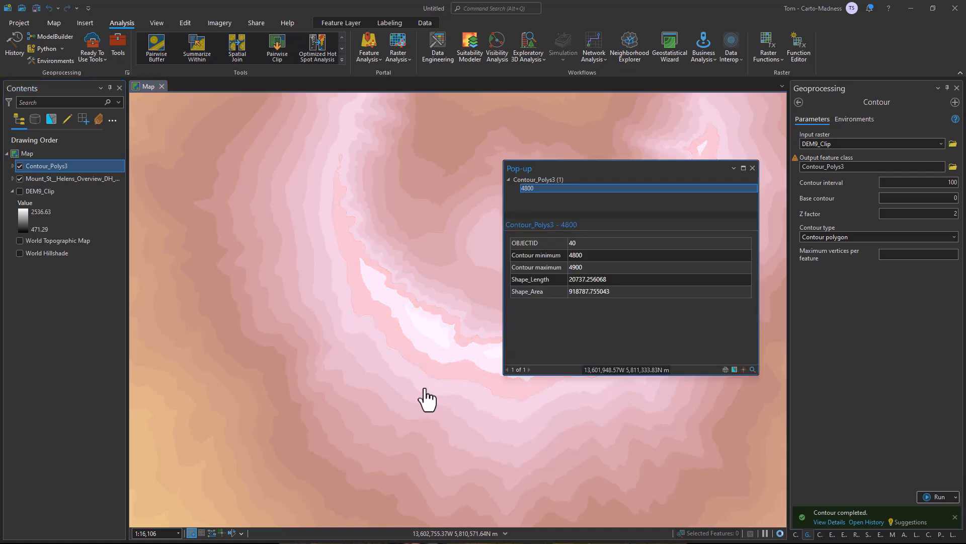
left_click(361, 383)
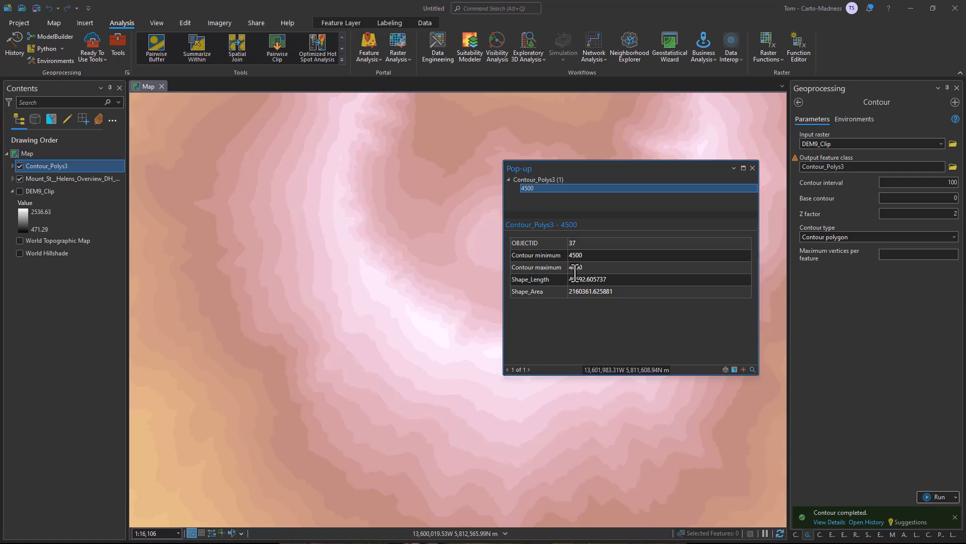
left_click(752, 168)
scroll(604, 258, "down", 4)
left_click_drag(585, 284, 470, 345)
scroll(474, 331, "down", 1)
scroll(520, 347, "down", 1)
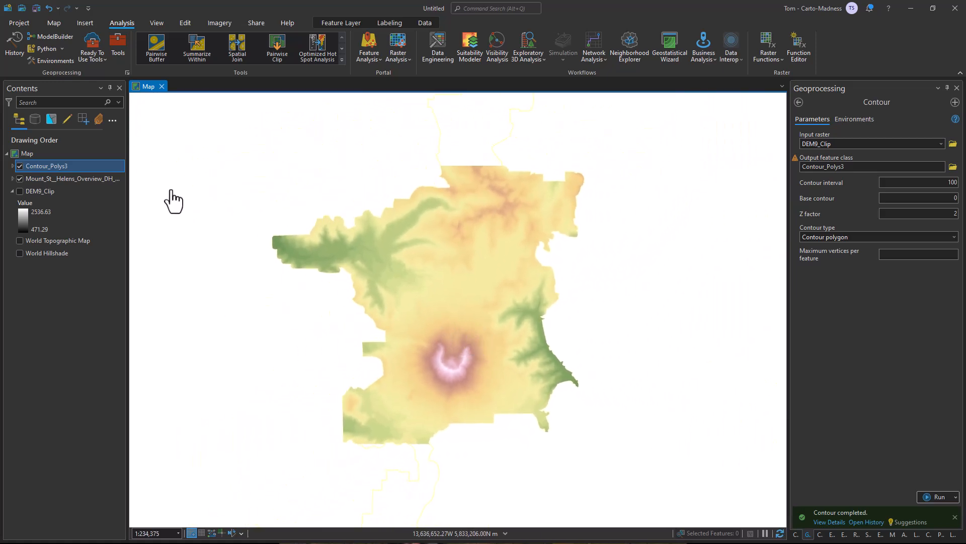
Open the symbology of Contour_Polys3 and apply the random blue color scheme to its classes.
left_click(12, 165)
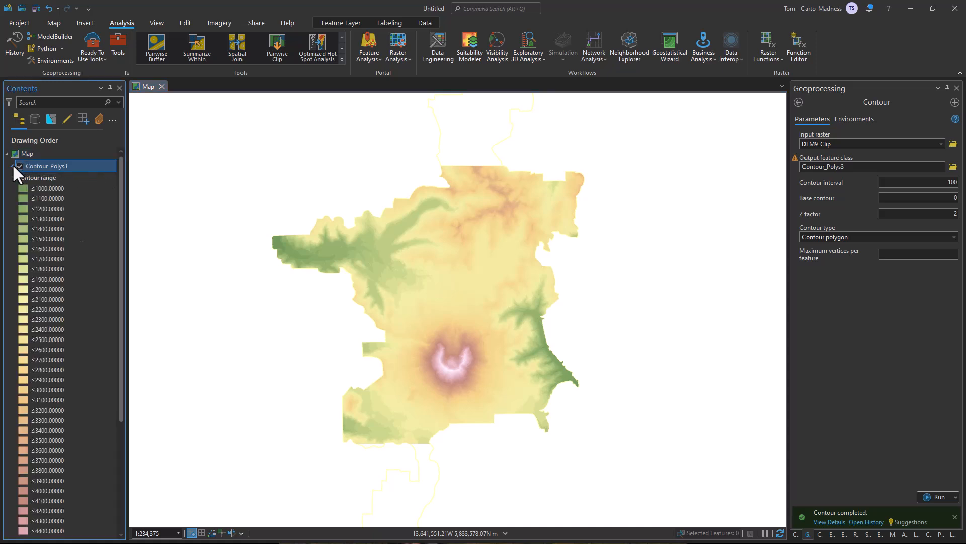
right_click(53, 169)
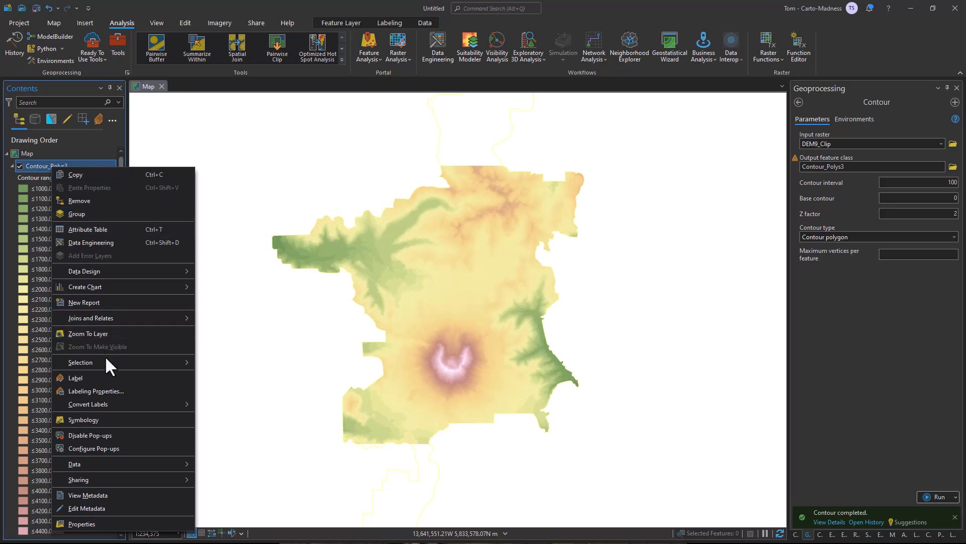
left_click(83, 420)
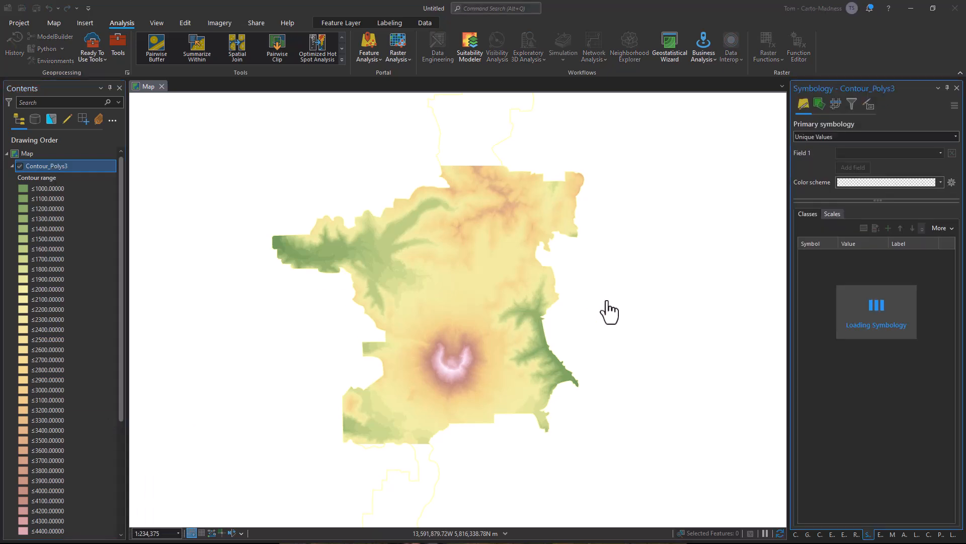
left_click(895, 178)
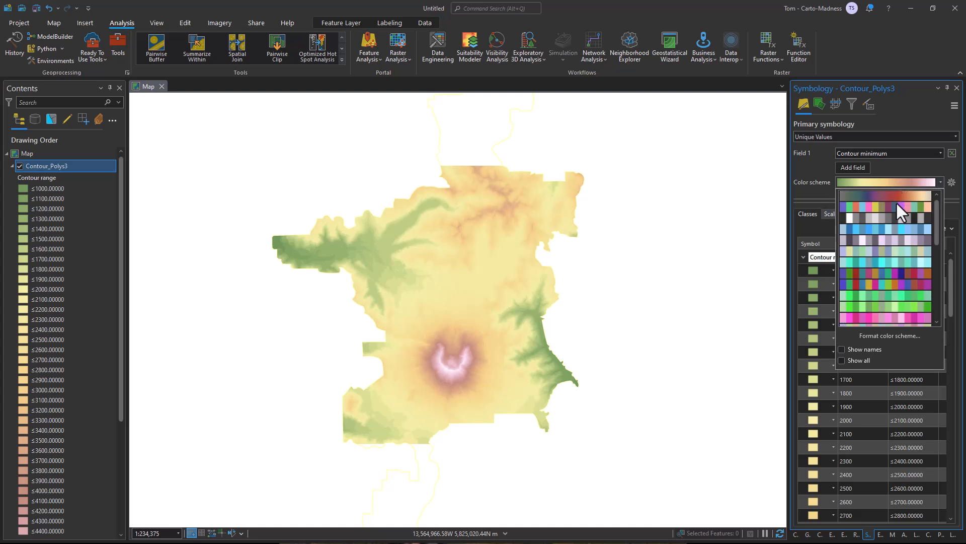
left_click(894, 228)
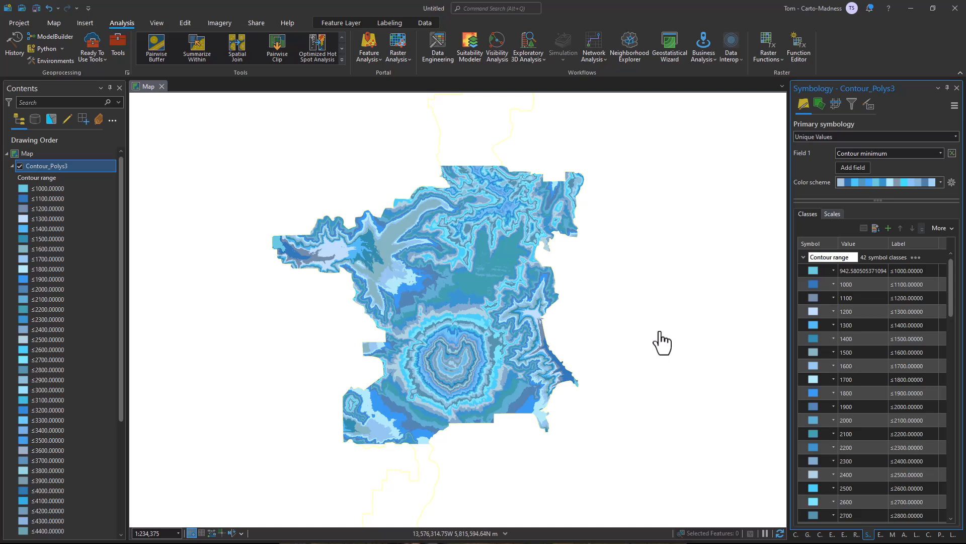
Open the color scheme for formatting and change its type to Continuous Color Scheme.
left_click(881, 181)
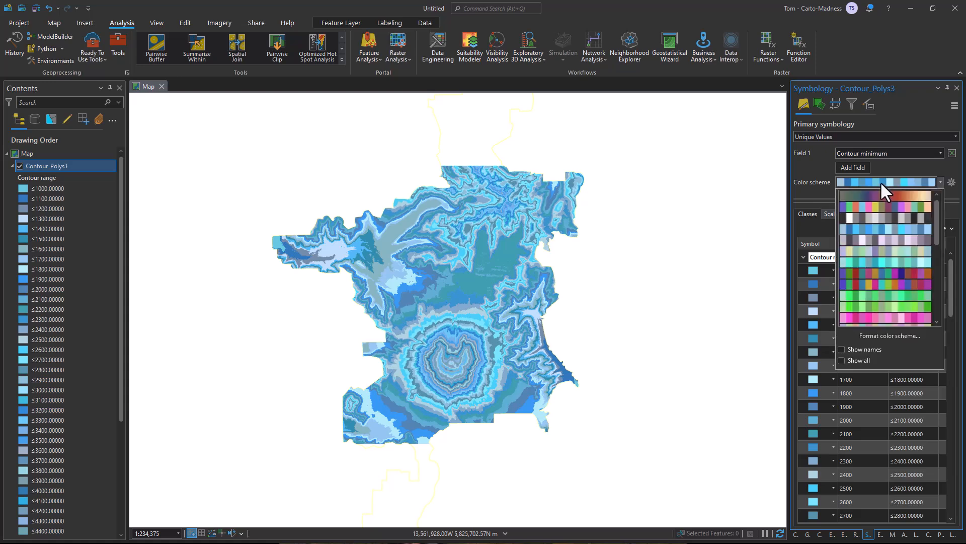
left_click(863, 334)
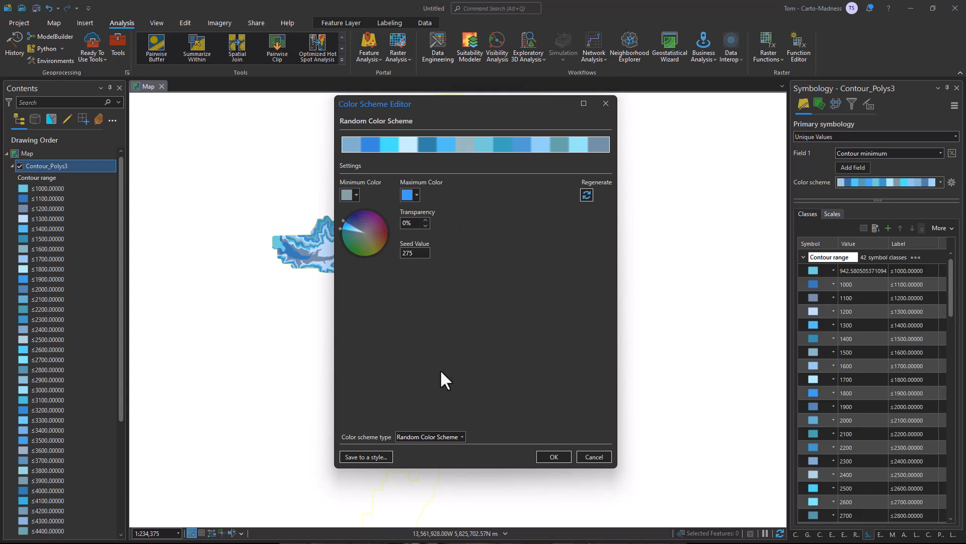
left_click(434, 435)
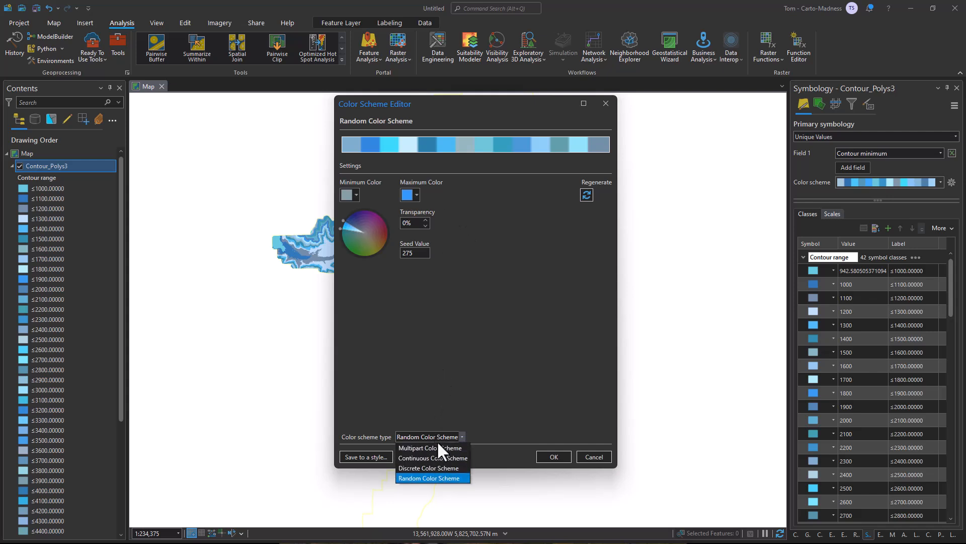
left_click(439, 458)
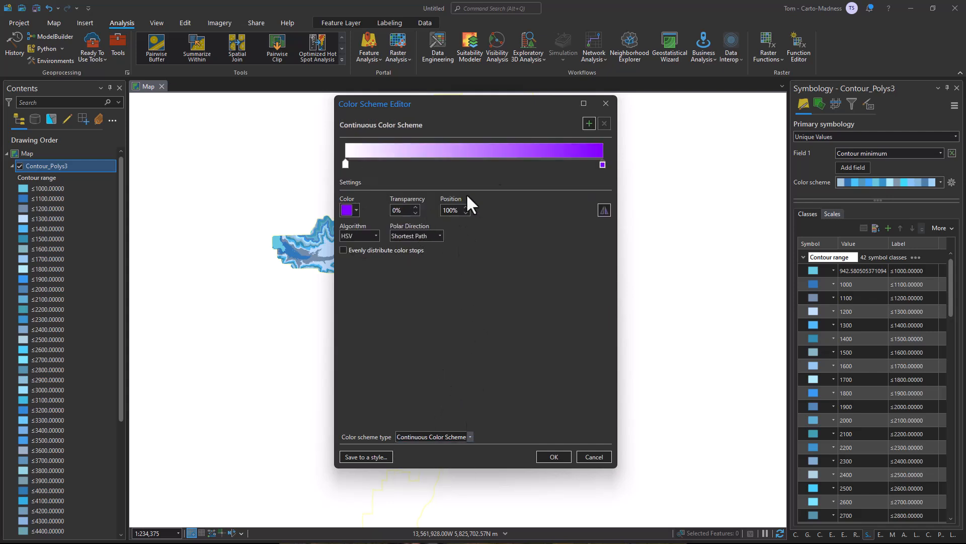
Add four color stops to the continuous ramp and spread them out, with the first added stop from the start at 24% and the third at 59%.
left_click(584, 123)
left_click(585, 123)
left_click(585, 123)
left_click(585, 123)
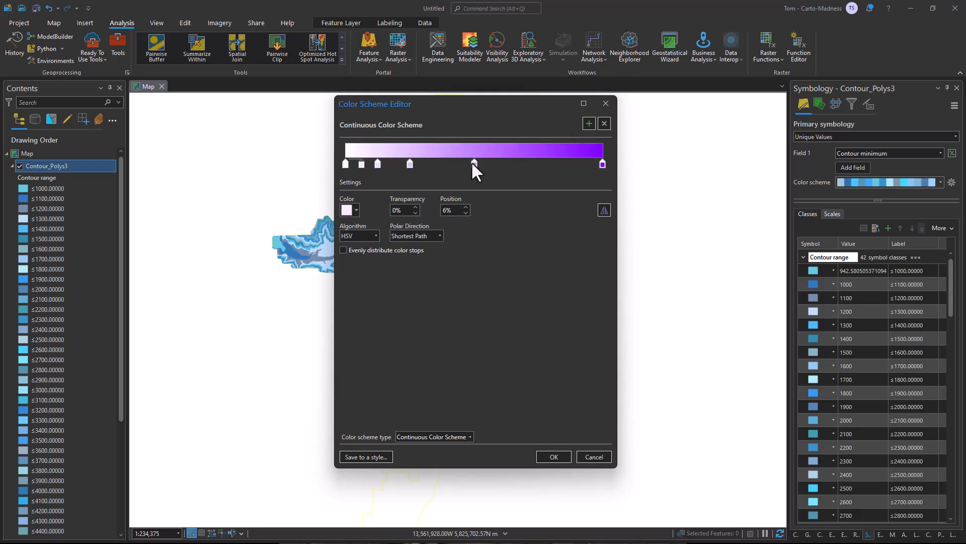
left_click_drag(474, 163, 558, 163)
left_click_drag(410, 164, 497, 165)
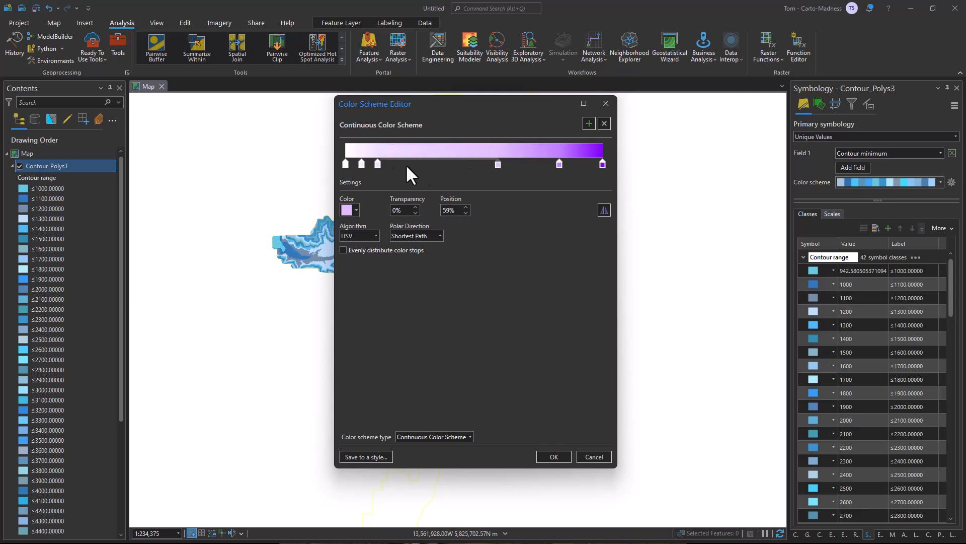
left_click_drag(378, 163, 443, 163)
left_click_drag(361, 163, 408, 164)
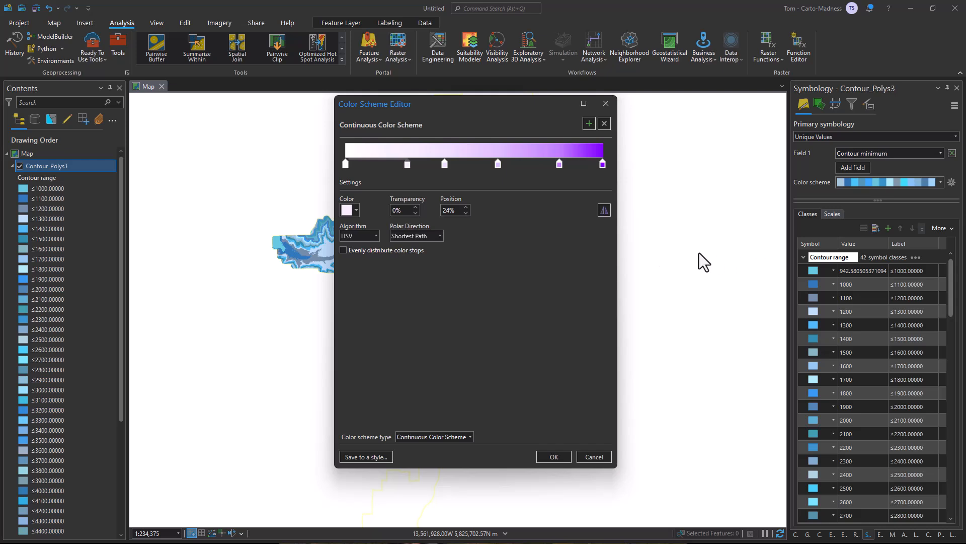
Set the color stop at 0% to a medium gray by its hex code.
left_click(345, 164)
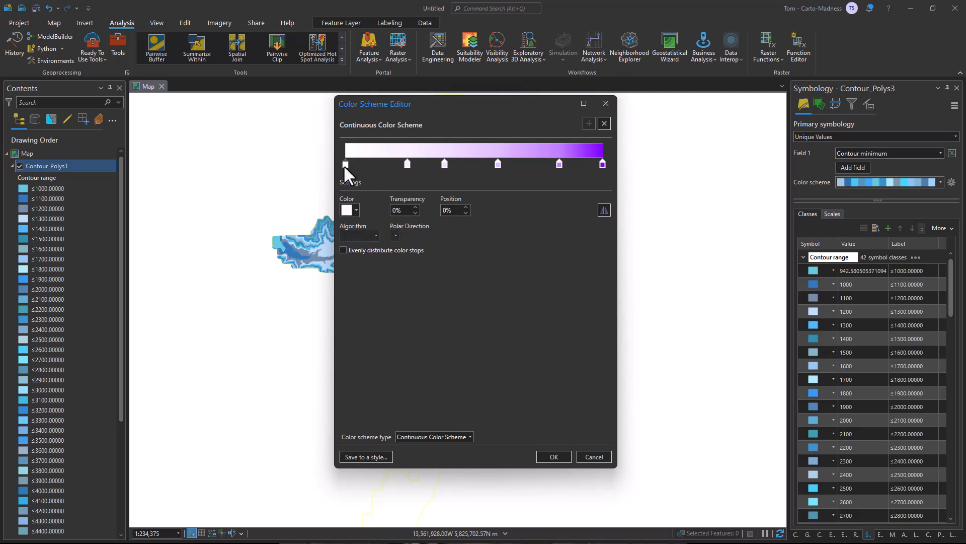
left_click(349, 211)
left_click(380, 346)
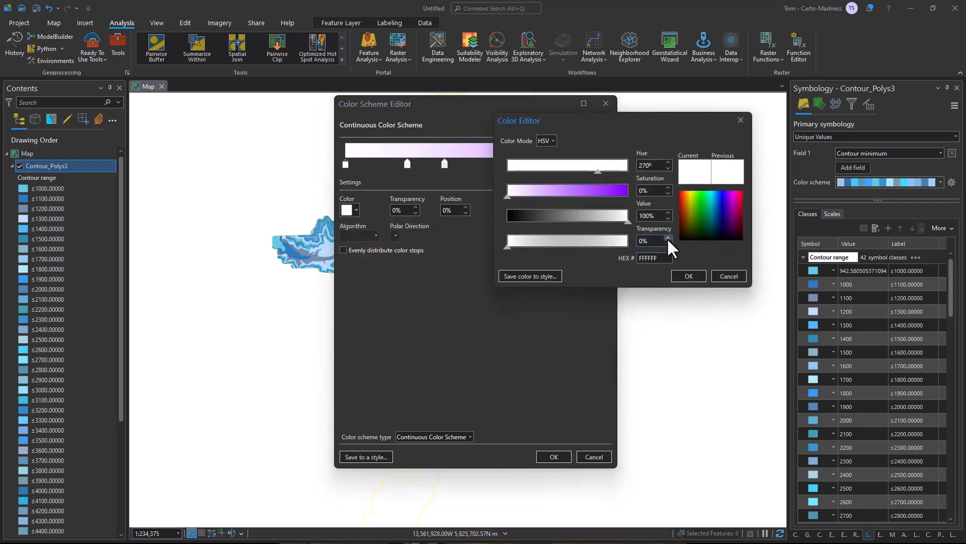
left_click_drag(665, 257, 602, 257)
type("6E716C")
left_click(690, 276)
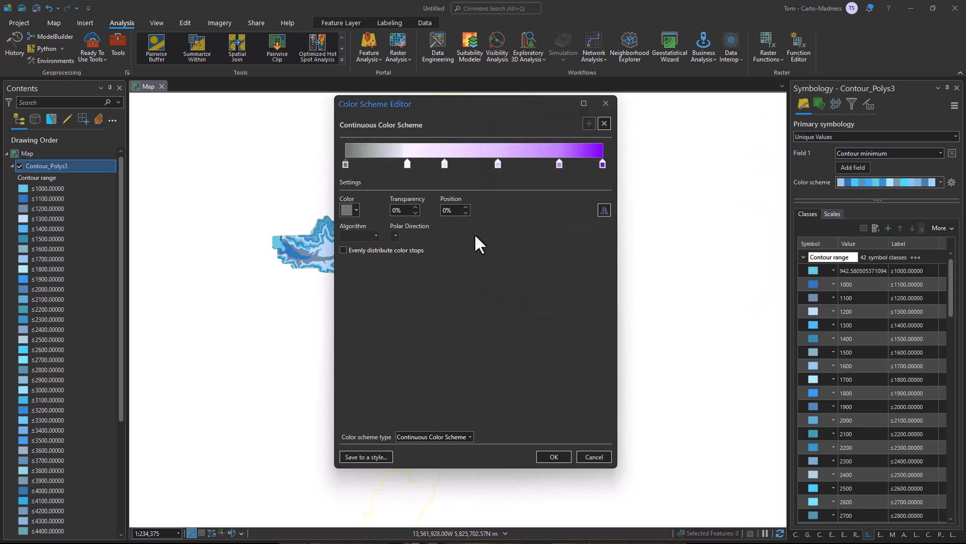
Set the color stop at 24% to a dark slate blue by its hex code.
left_click(407, 165)
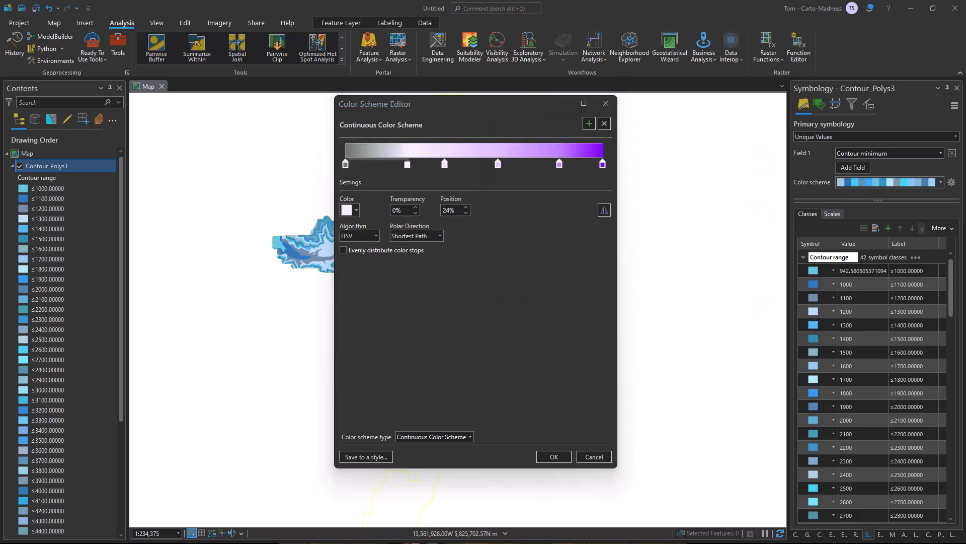
left_click(352, 206)
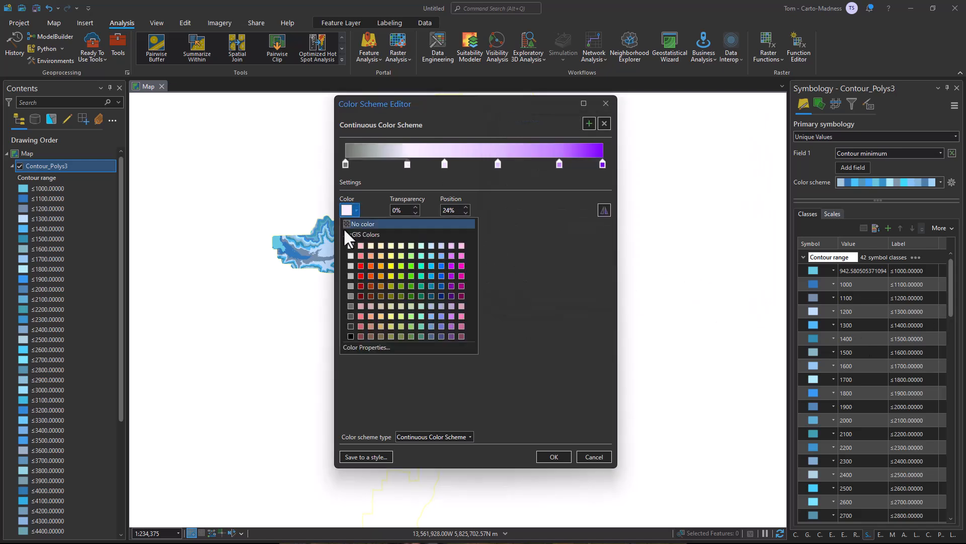
left_click(355, 346)
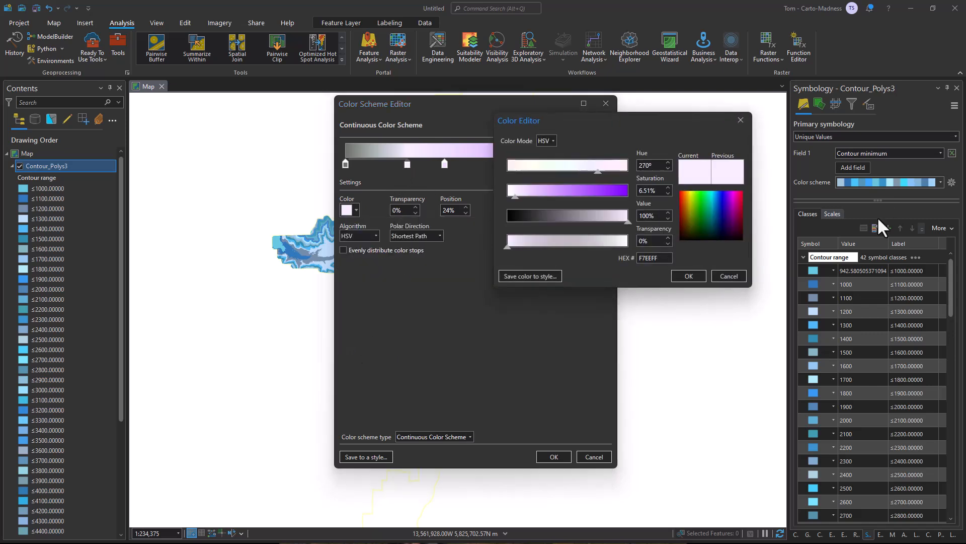
left_click(742, 278)
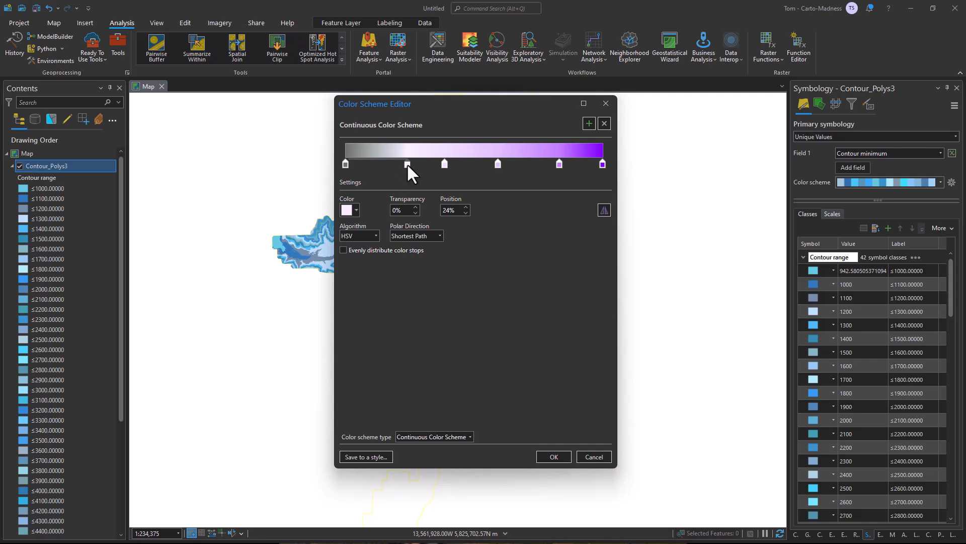
left_click(346, 212)
left_click(376, 344)
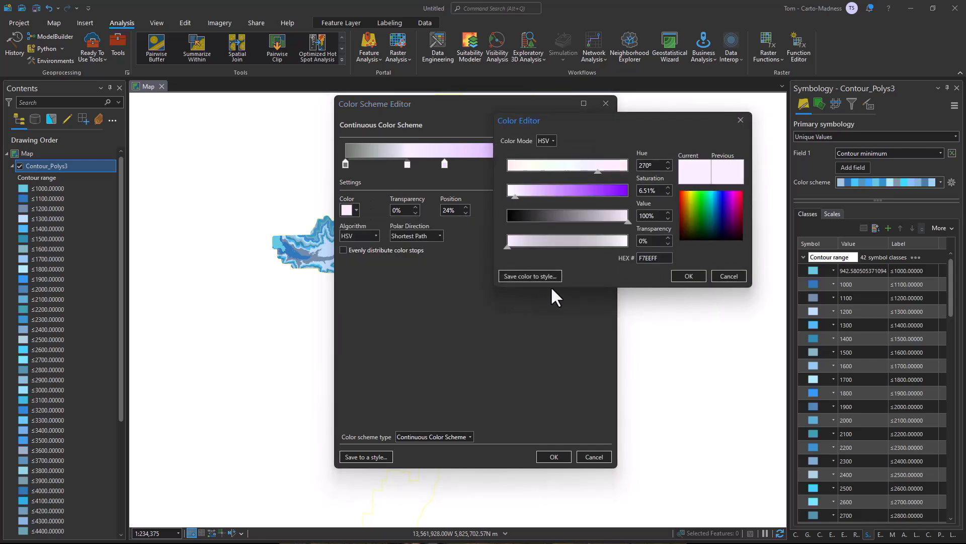
left_click_drag(664, 258, 622, 266)
type("355563")
left_click(690, 275)
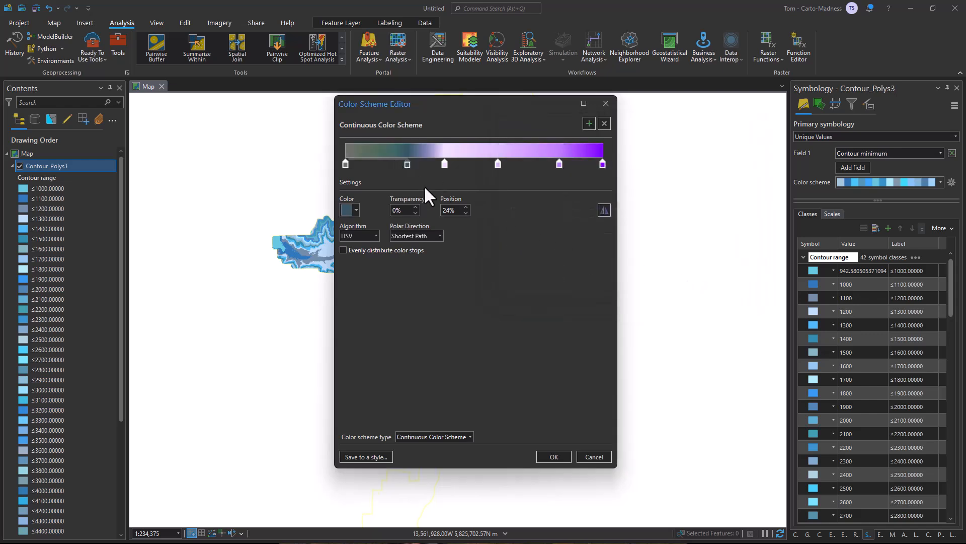
Recolor the third color stop from the start to a muted dark rose by its hex code and position it at 45%.
left_click_drag(444, 164, 447, 164)
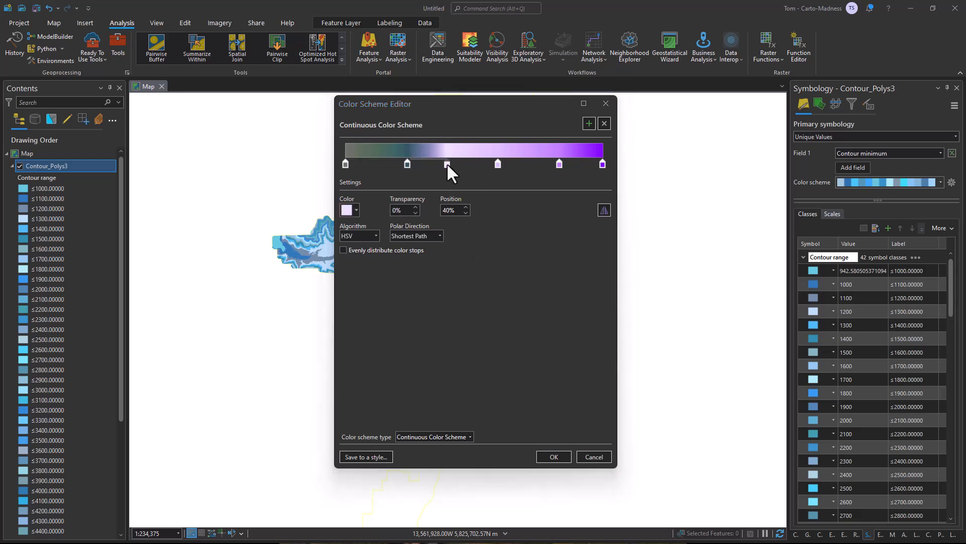
left_click(347, 209)
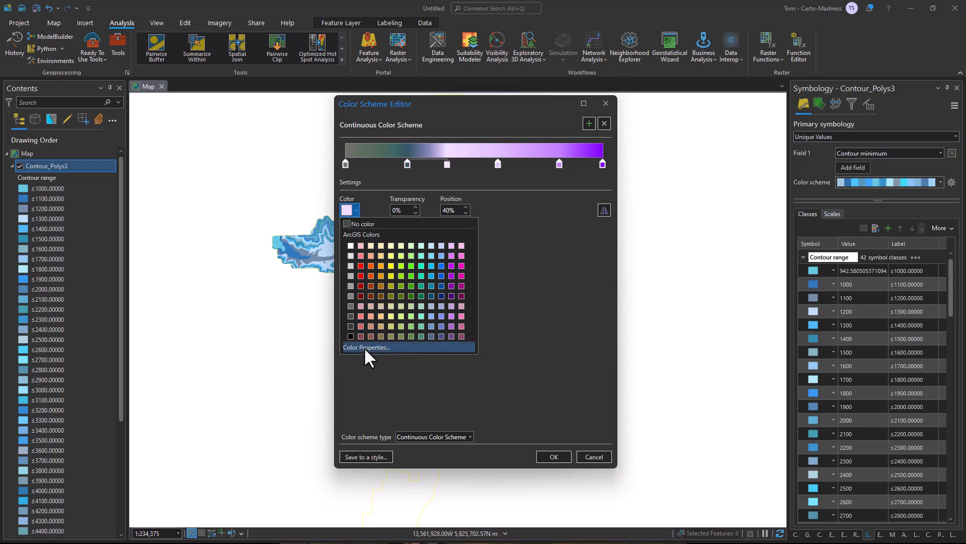
left_click(364, 347)
left_click_drag(665, 259, 633, 258)
type("89505F")
left_click(687, 276)
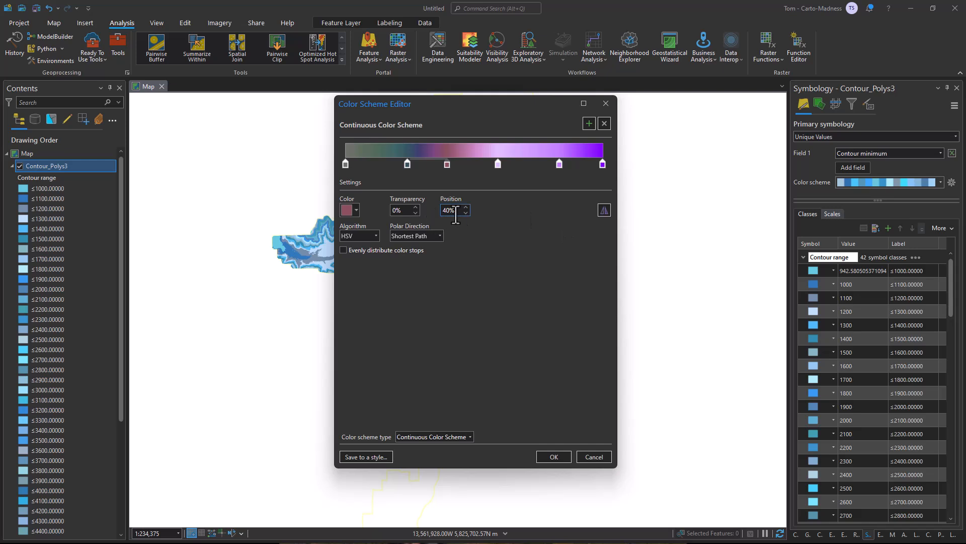
type("45")
key("Tab")
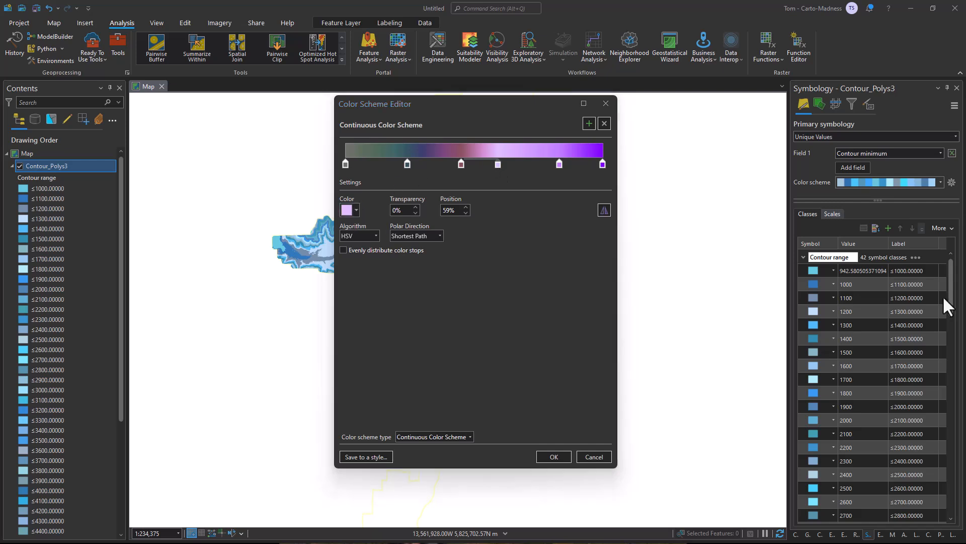
Set the color stop at 59% to hex B6462E and reposition it at 65%.
left_click(346, 211)
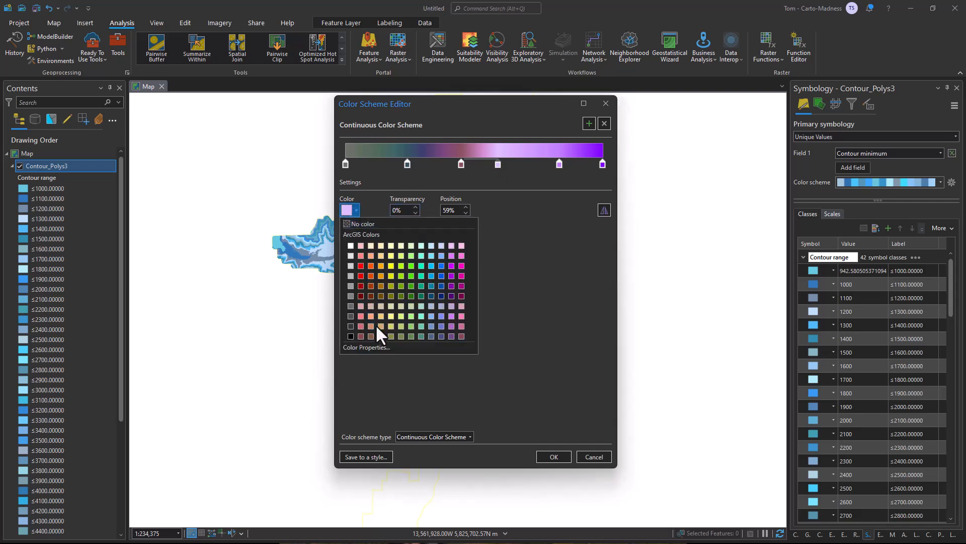
left_click(380, 346)
left_click_drag(664, 258, 612, 260)
type("B6462E")
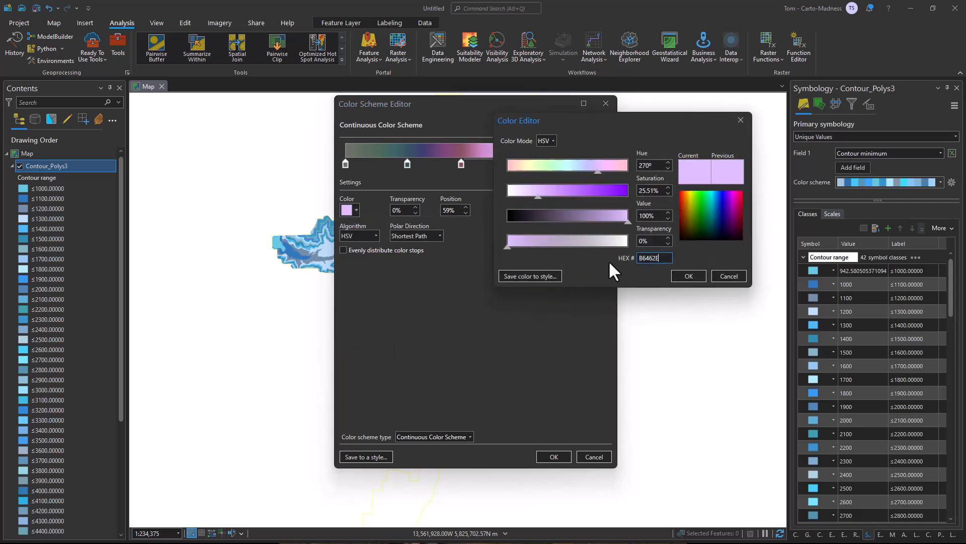
left_click(684, 272)
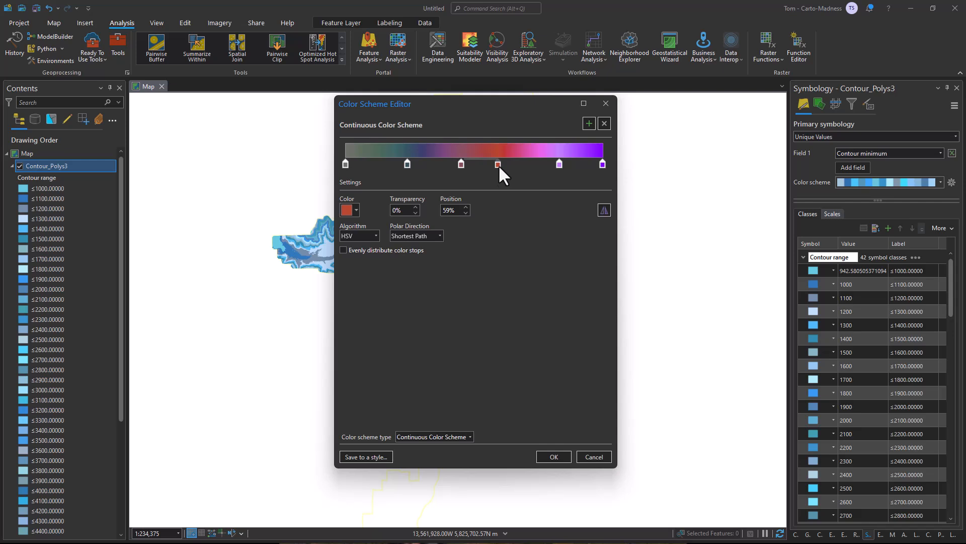
left_click_drag(458, 211, 425, 216)
type("65")
key("Tab")
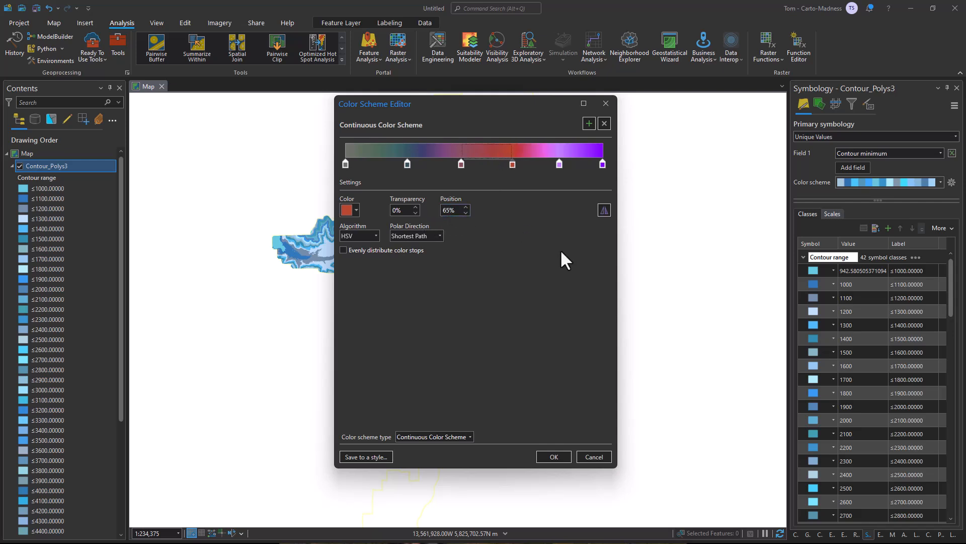
Set the color stop at 83% to a pale cream-orange by its hex code and reposition it at 90%.
left_click(560, 164)
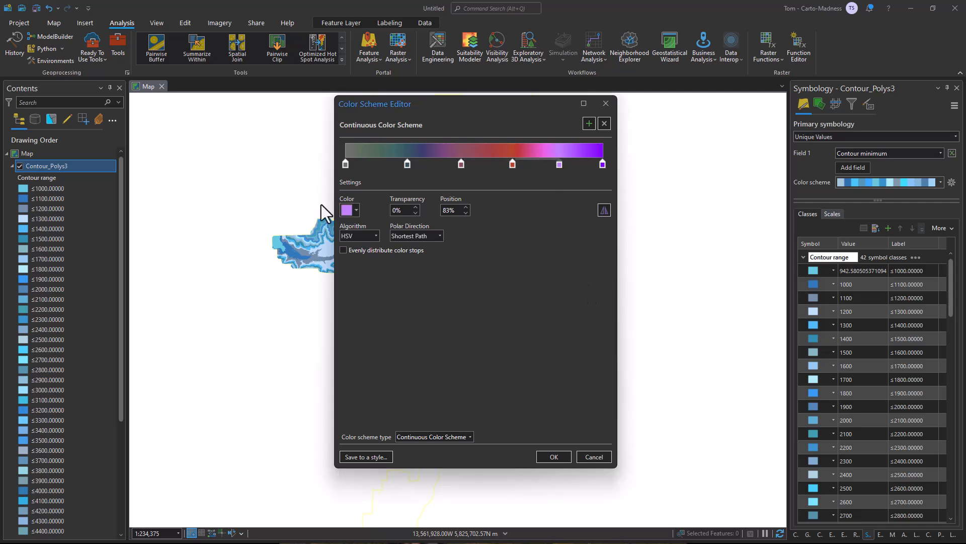
left_click(349, 210)
left_click(421, 343)
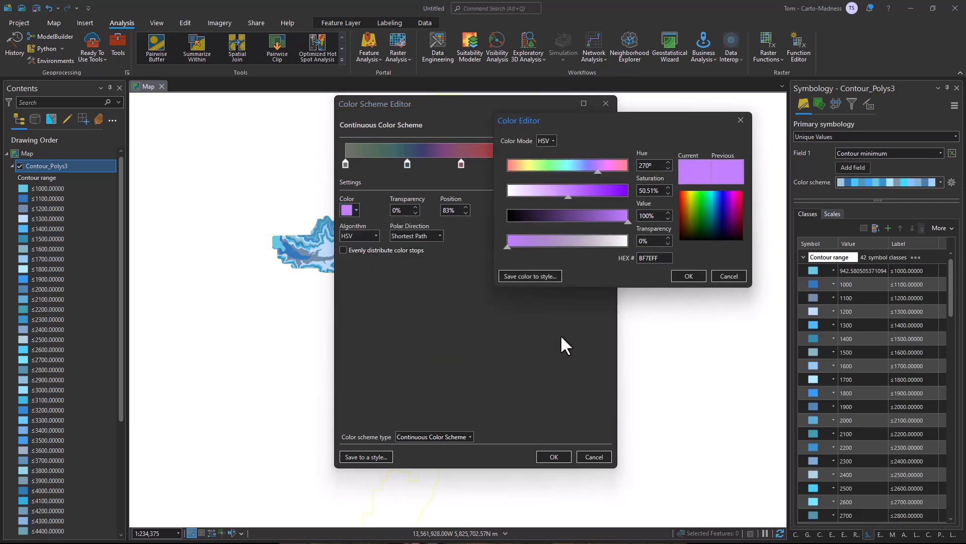
left_click_drag(663, 257, 612, 262)
type("F8E1A9")
left_click(688, 276)
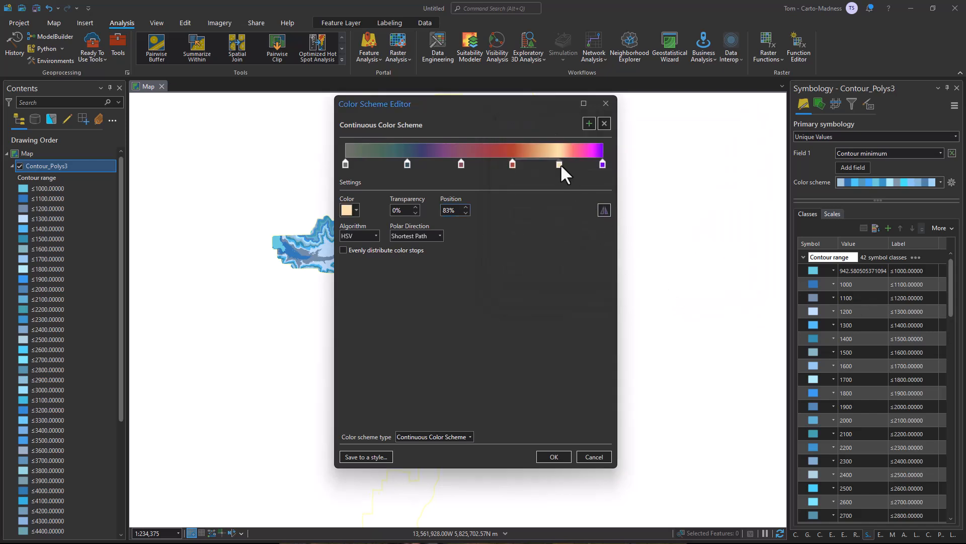
double_click(454, 210)
type("90")
key("Return")
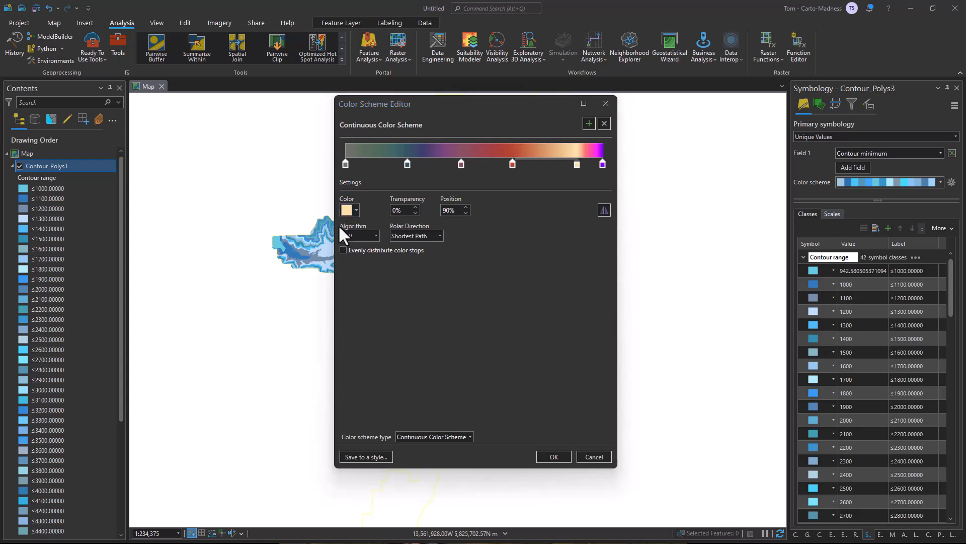
Set the end color stop at 100% to hex D0C8B4 and apply the finished color scheme to the contour polygons.
left_click(602, 163)
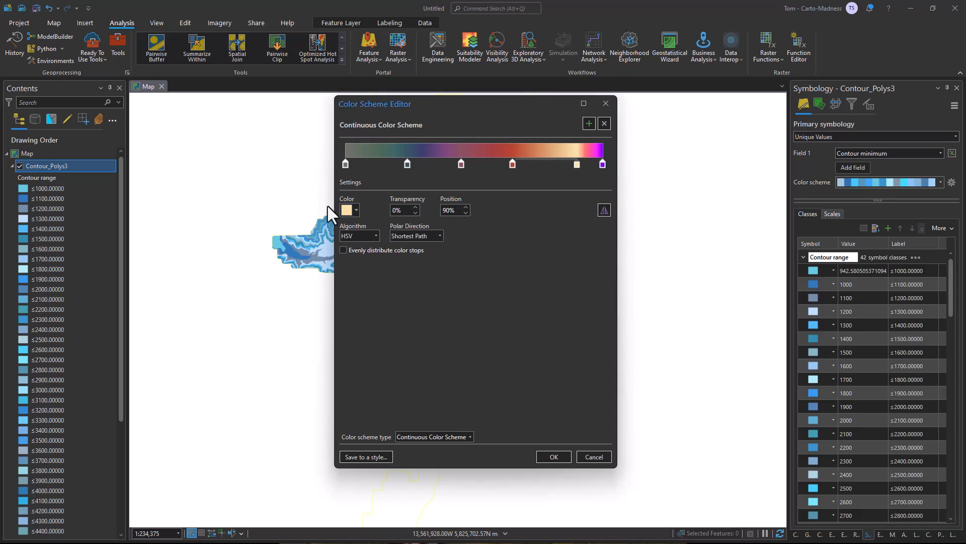
left_click(602, 164)
left_click(352, 209)
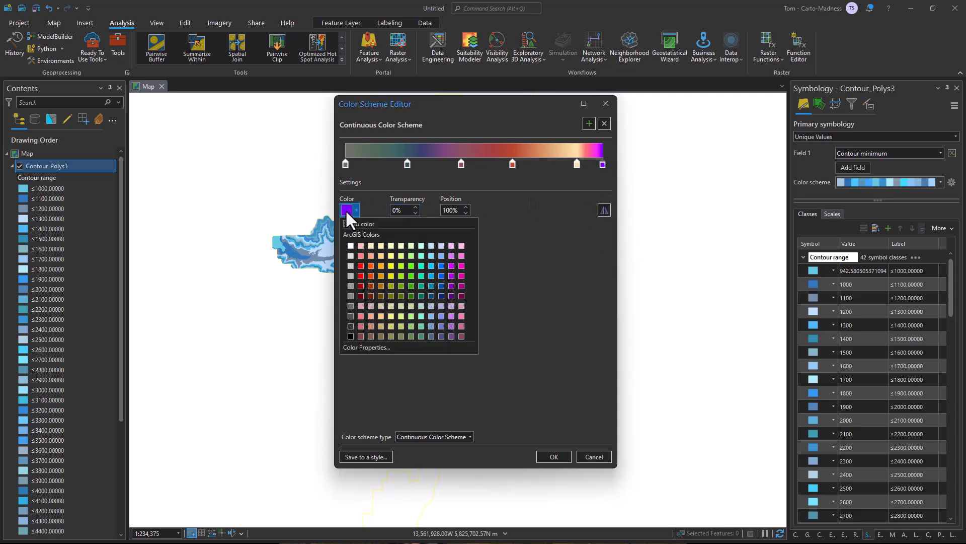
left_click(370, 345)
left_click(659, 259)
left_click_drag(659, 259, 629, 266)
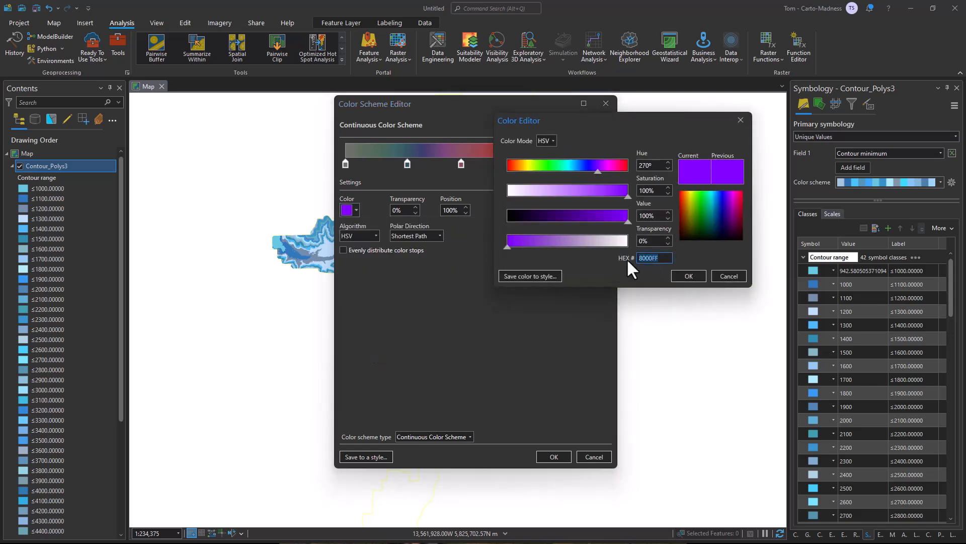
type("D0C8B4")
left_click(663, 243)
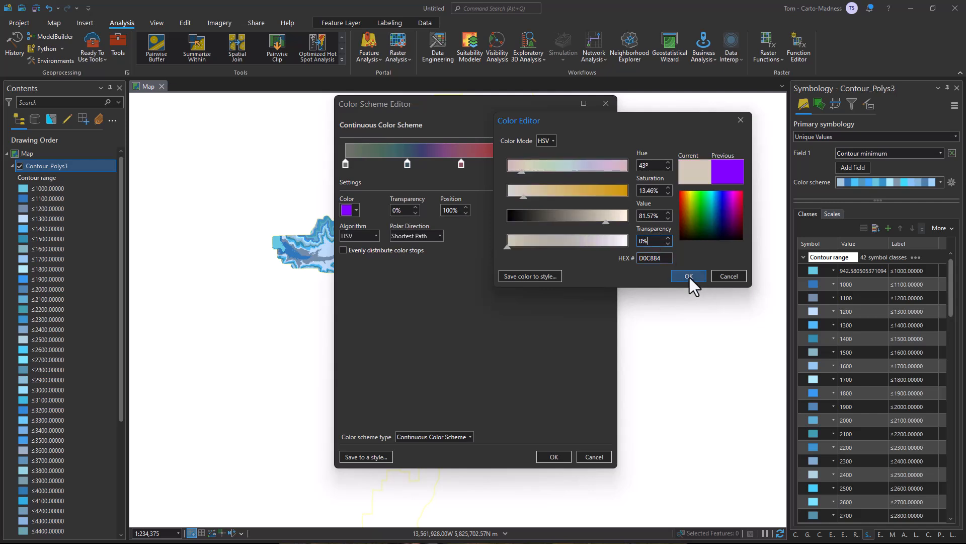
left_click(689, 276)
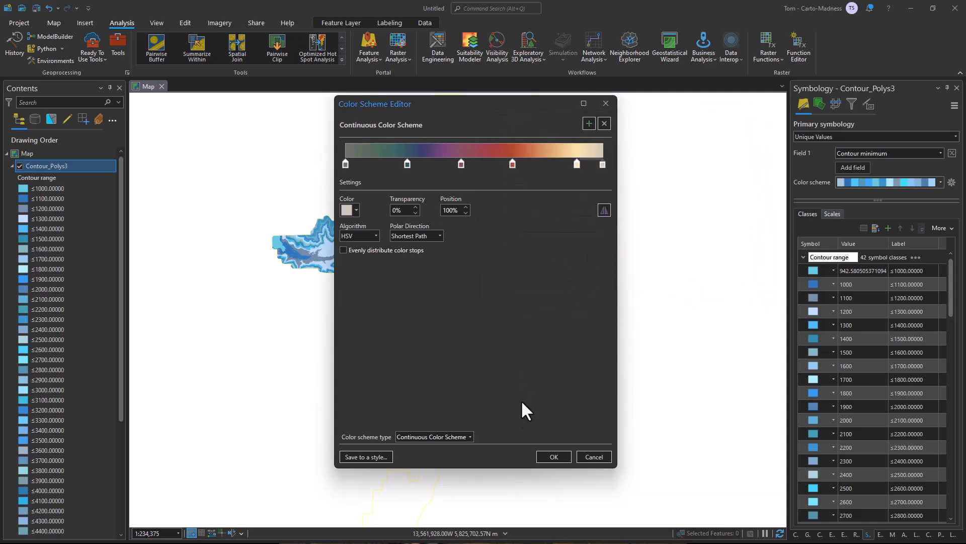
left_click(555, 457)
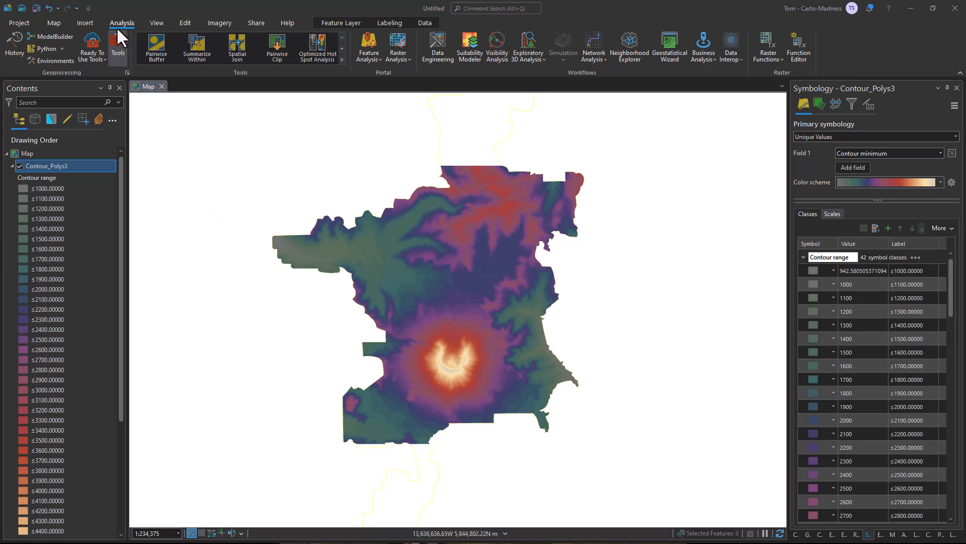
Convert the 2D map to a local scene.
left_click(152, 21)
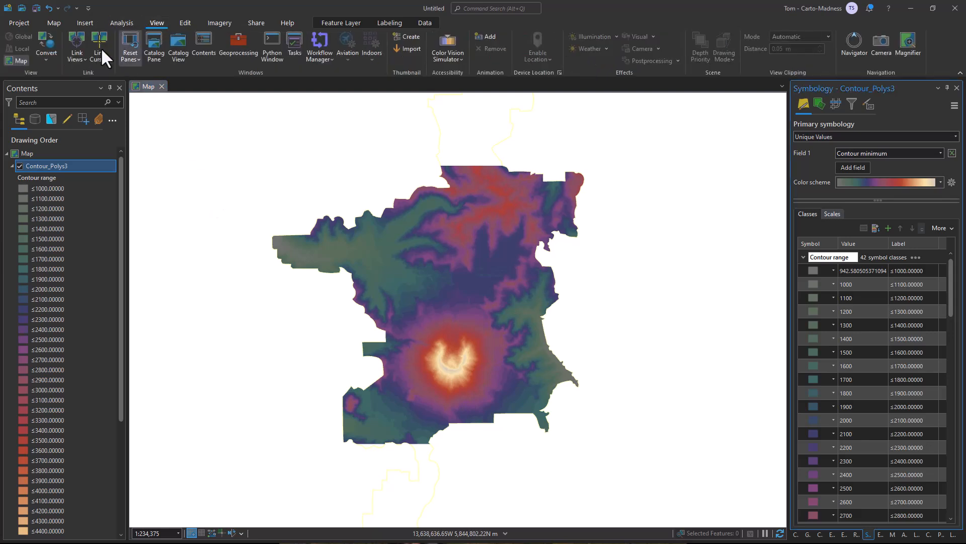
left_click(46, 55)
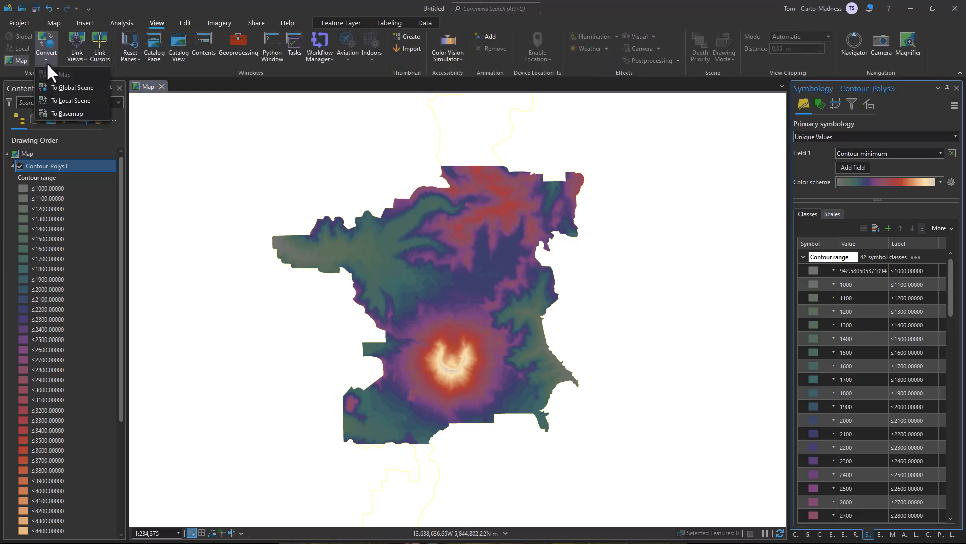
left_click(76, 101)
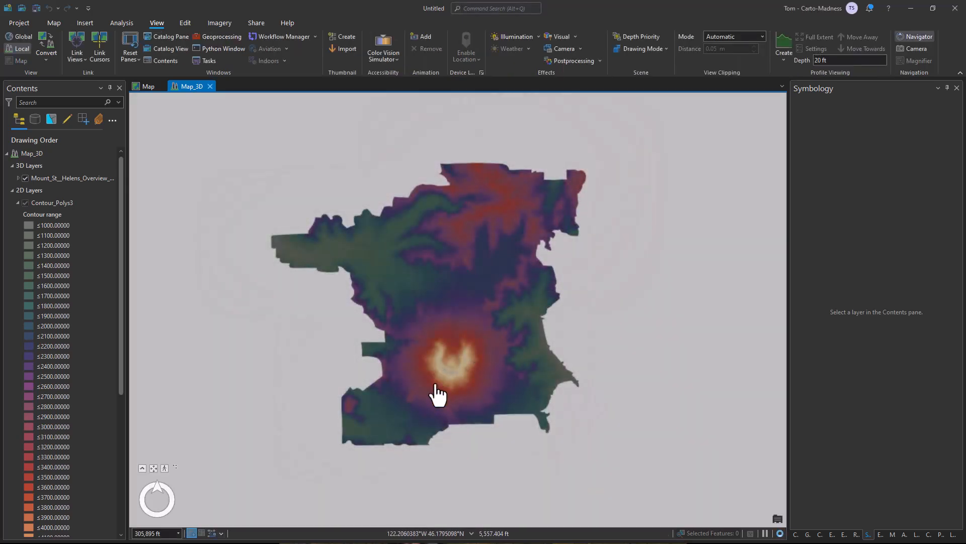
Examine the volcano crater and surrounding contour terrain in the 3D scene from close up and tilted angles.
scroll(439, 393, "up", 5)
scroll(473, 374, "up", 4)
left_click_drag(481, 374, 575, 276)
left_click_drag(438, 320, 594, 297)
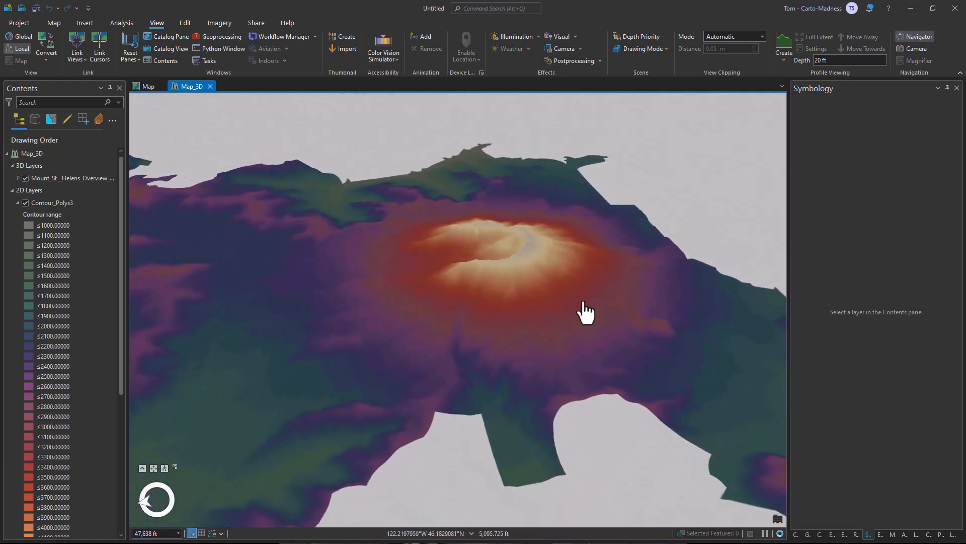
scroll(554, 307, "down", 3)
left_click_drag(496, 330, 565, 304)
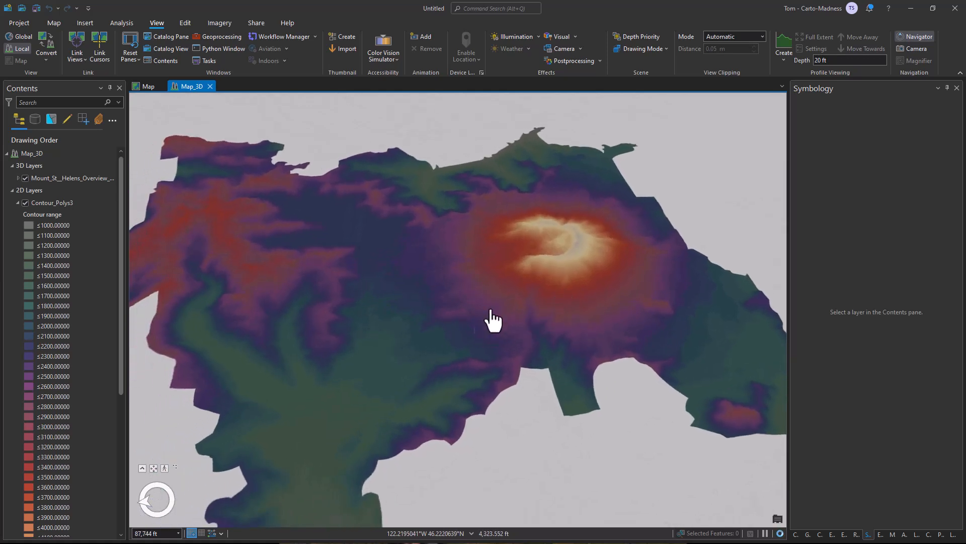
left_click_drag(497, 315, 477, 332)
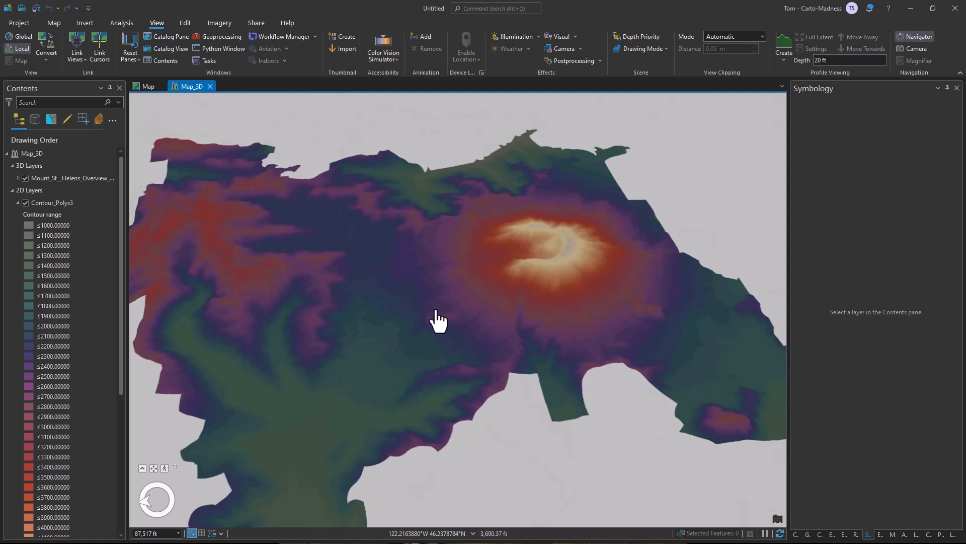
Turn on extrusion for the Contour_Polys3 layer and use Contour maximum as its extrusion field.
left_click(61, 199)
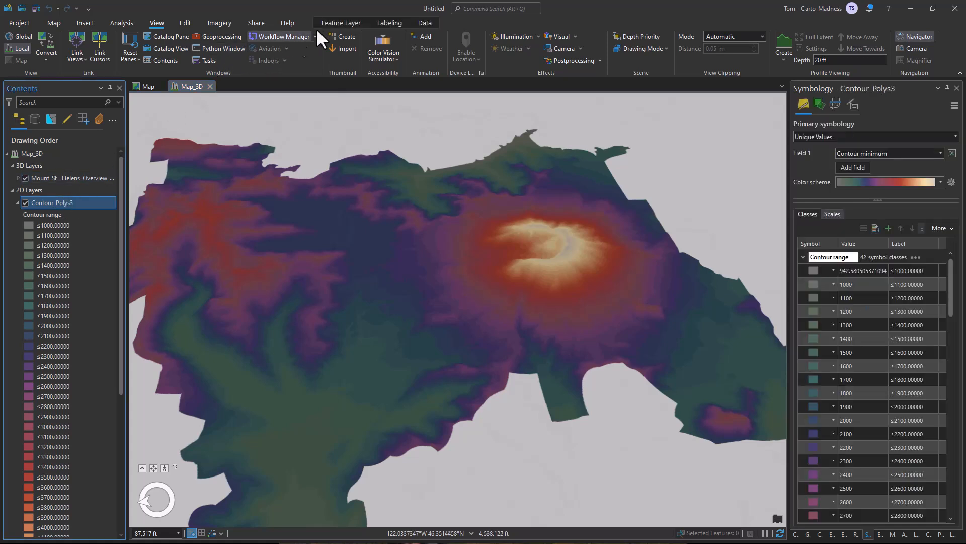
left_click(341, 22)
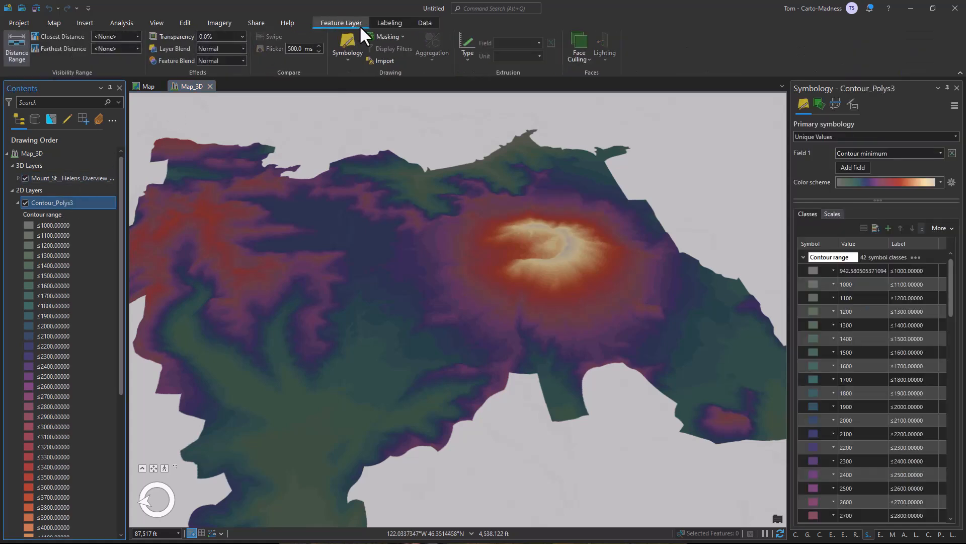
left_click(470, 50)
left_click(504, 142)
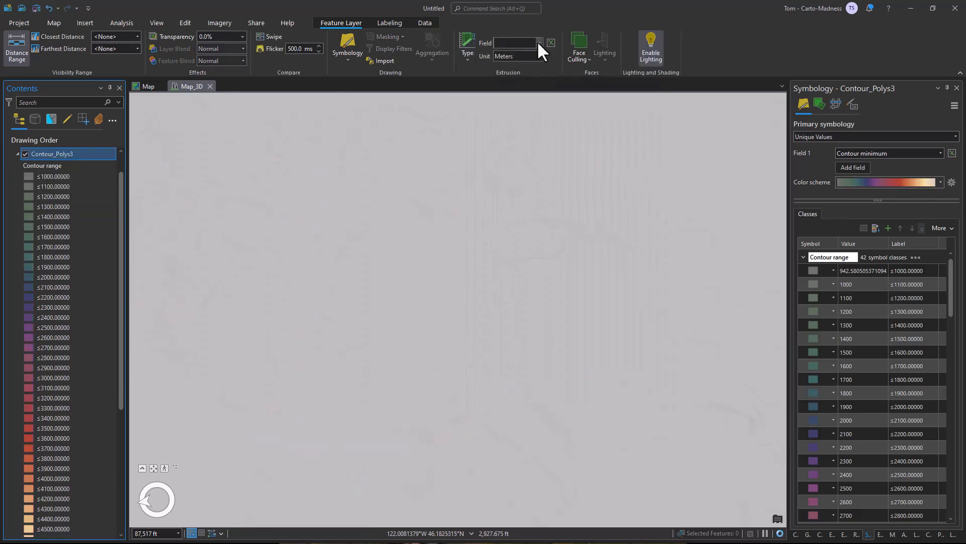
left_click(538, 42)
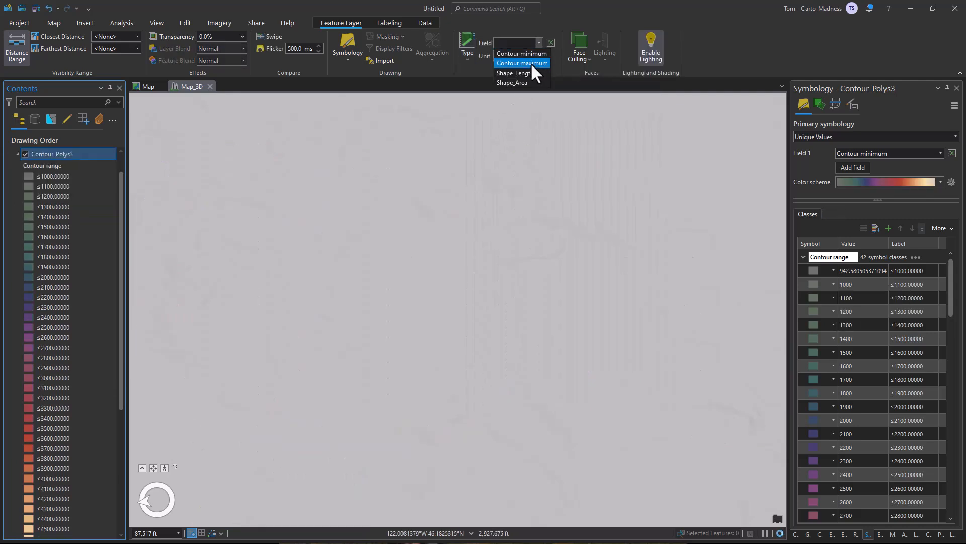
left_click(533, 64)
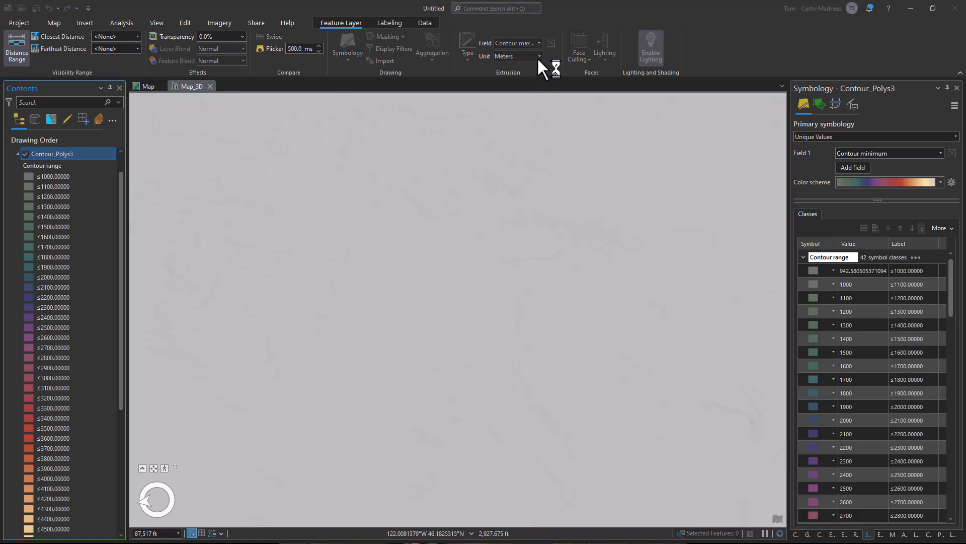
Set the extrusion unit of Contour_Polys3 to Feet and inspect the layered crater and surrounding terrain from several angles.
left_click(539, 54)
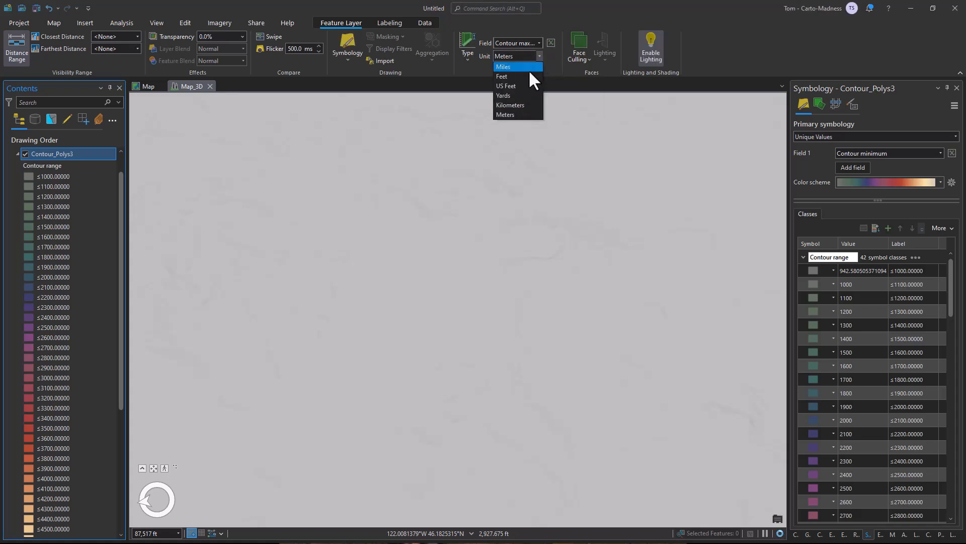
left_click(528, 76)
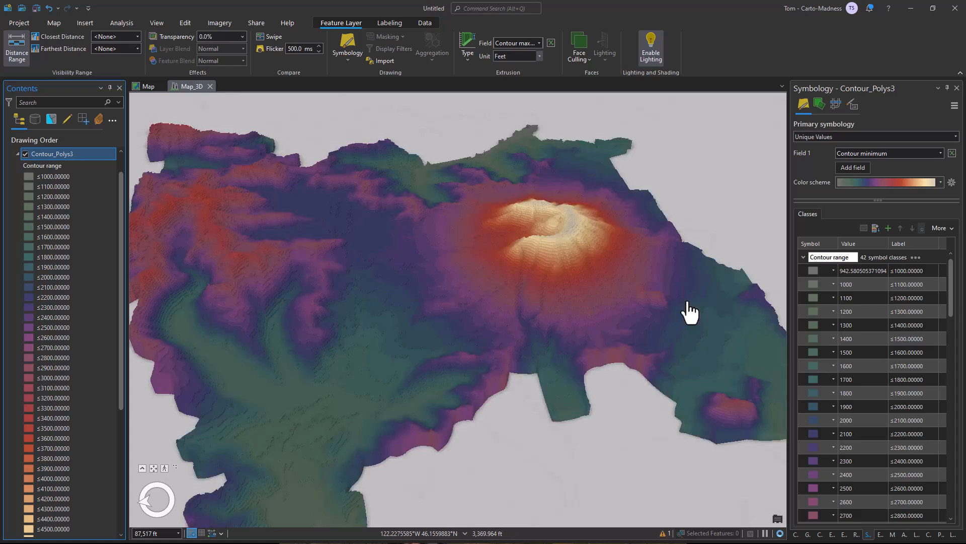
scroll(545, 251, "up", 3)
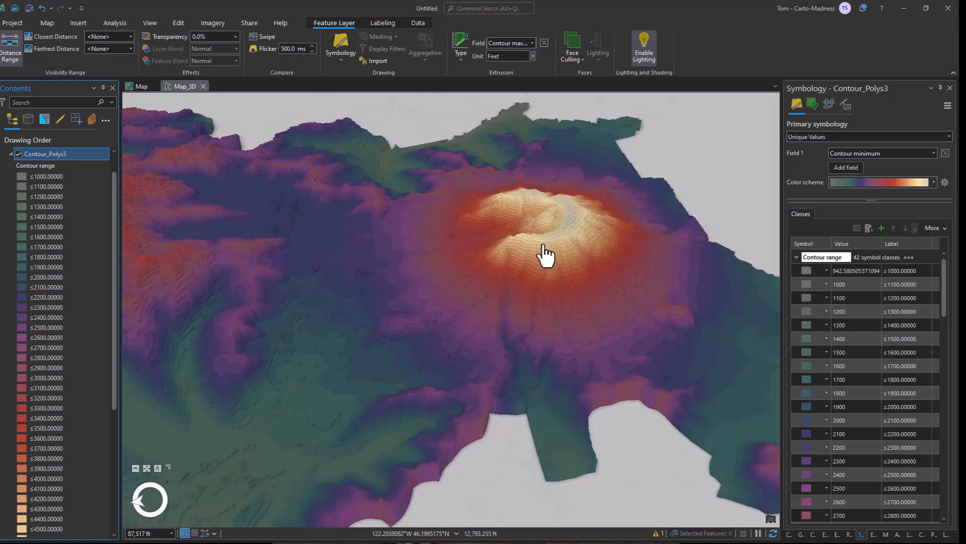
left_click_drag(552, 345, 576, 479)
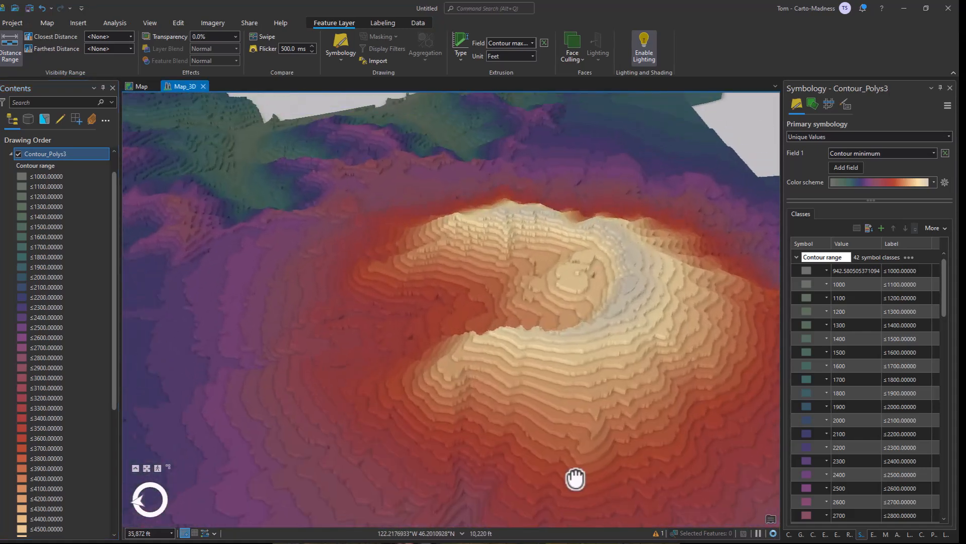
left_click_drag(593, 427, 507, 432)
scroll(520, 428, "down", 2)
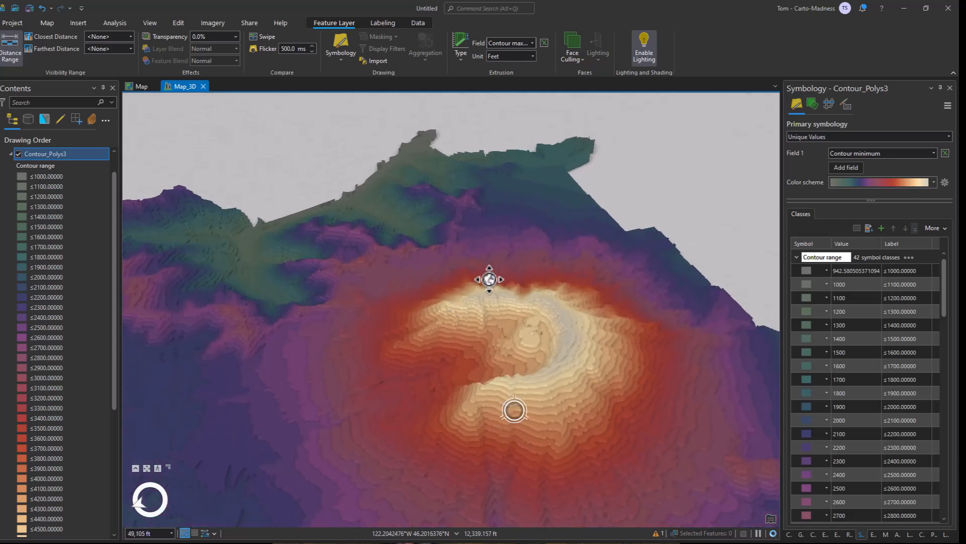
left_click_drag(559, 229, 442, 355)
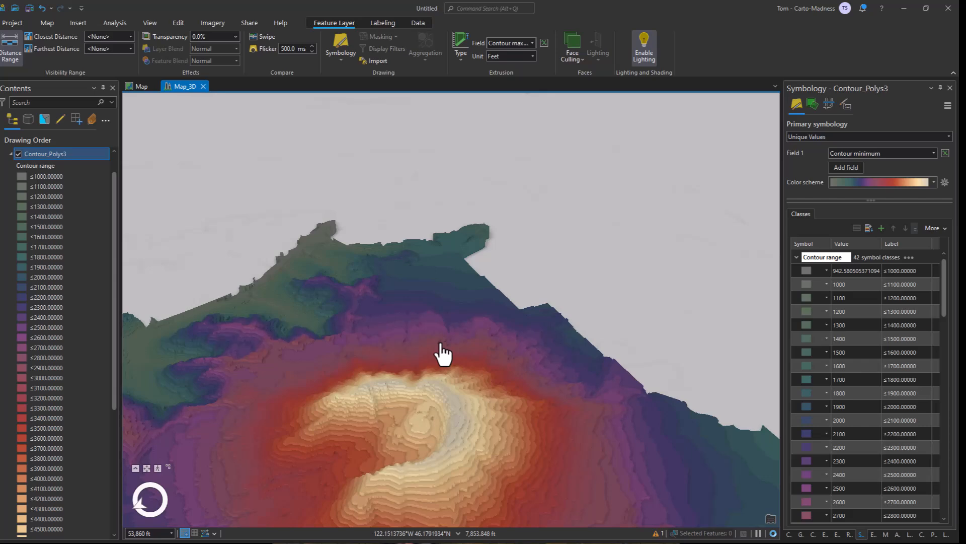
left_click_drag(458, 328, 597, 177)
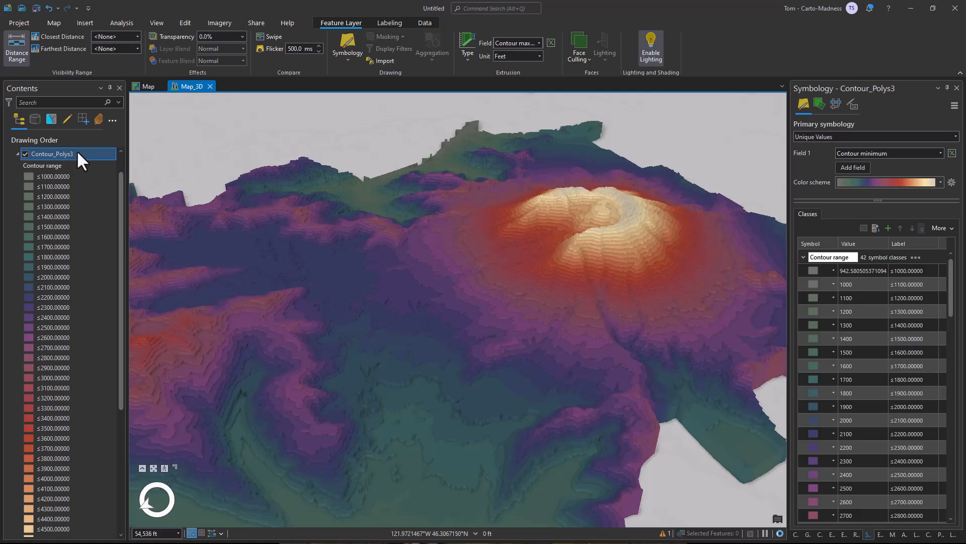
Open the Illumination settings in the Map_3D scene's properties, with the dialog shrunk and placed clear of the volcano.
scroll(74, 155, "up", 1)
left_click(42, 164)
right_click(41, 164)
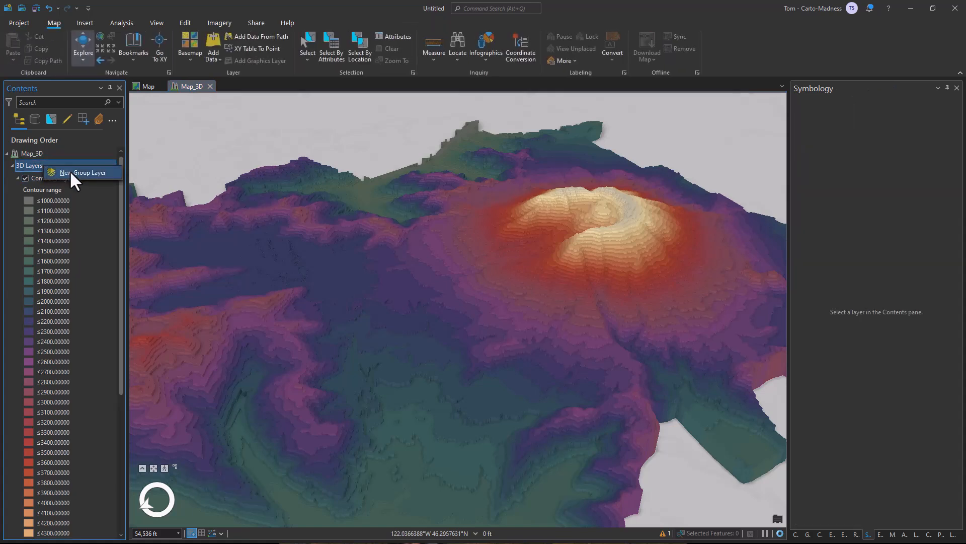
left_click(41, 153)
right_click(41, 152)
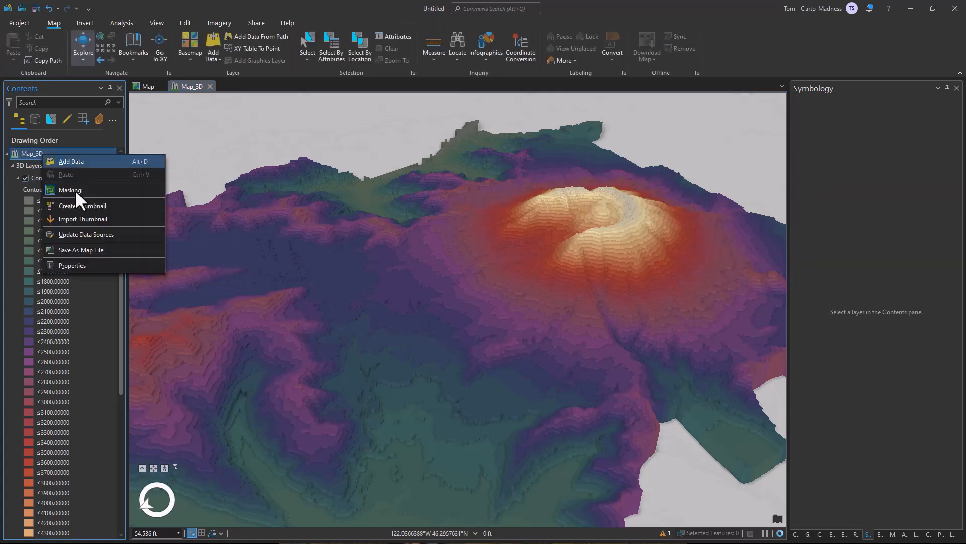
left_click(74, 262)
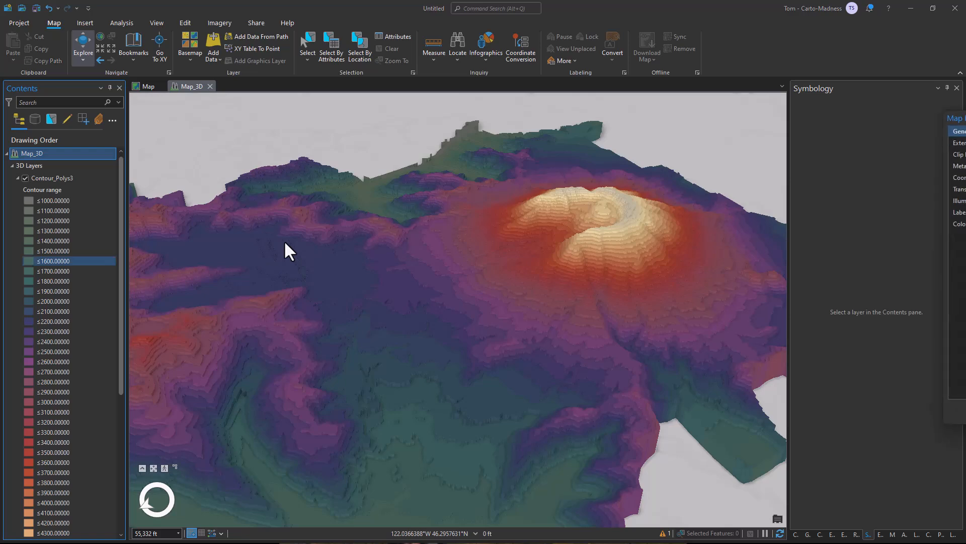
left_click_drag(965, 116, 618, 150)
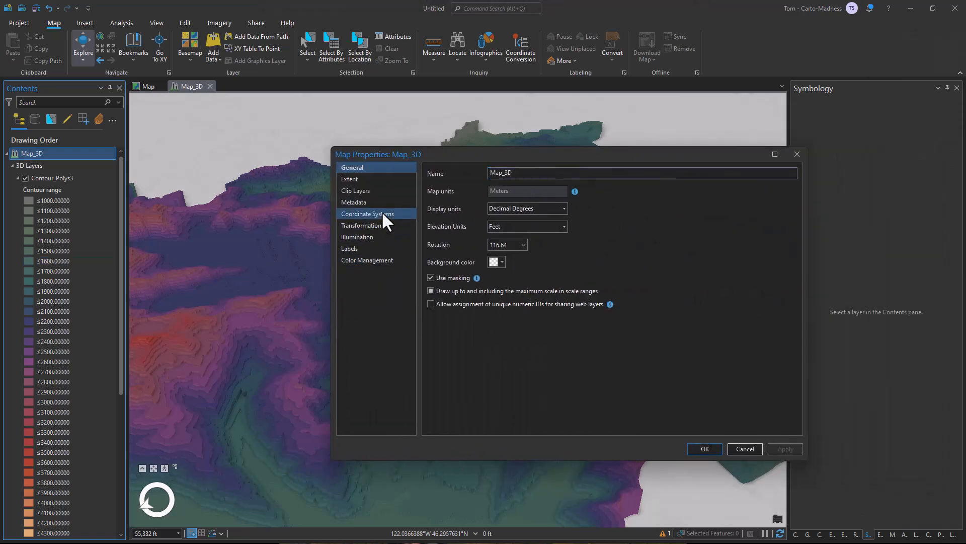
left_click(374, 237)
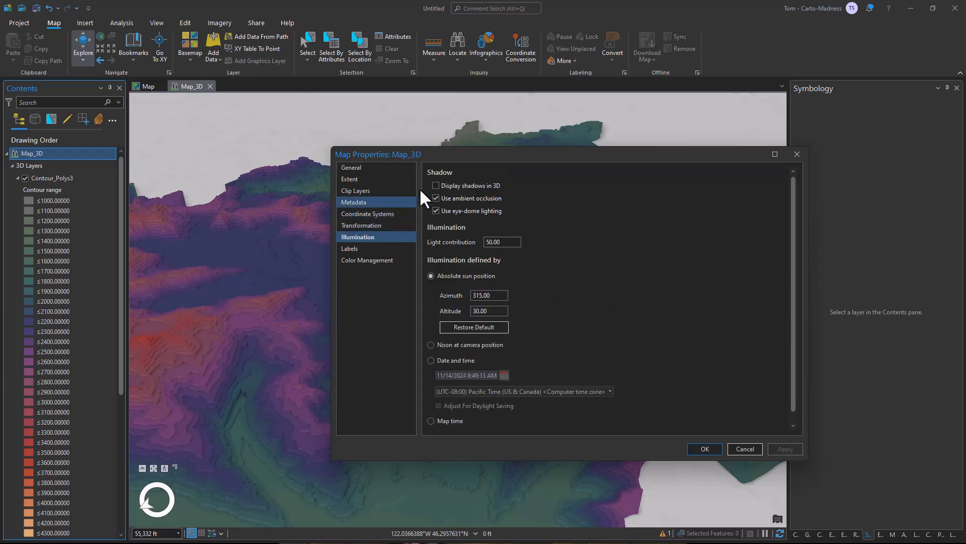
left_click_drag(504, 157, 273, 235)
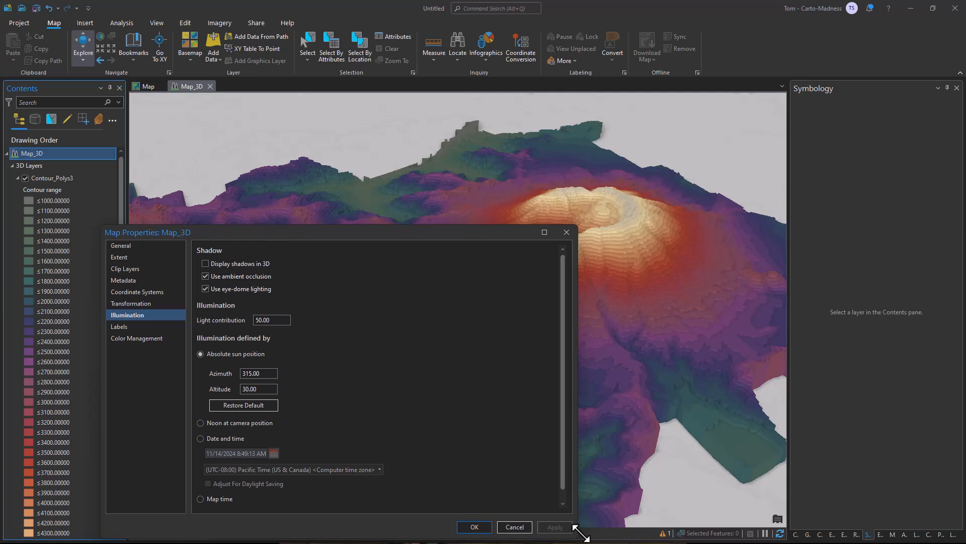
left_click_drag(576, 536, 480, 473)
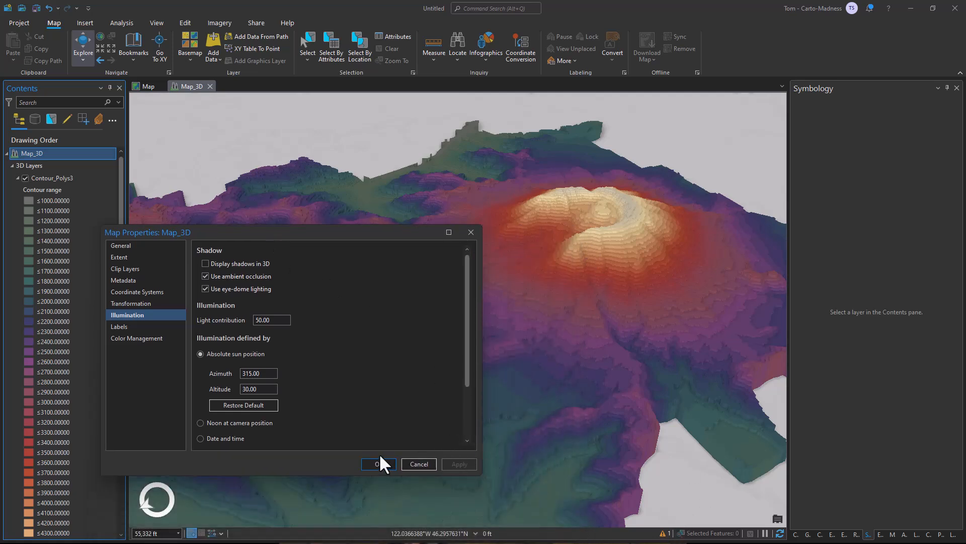
left_click_drag(294, 231, 221, 261)
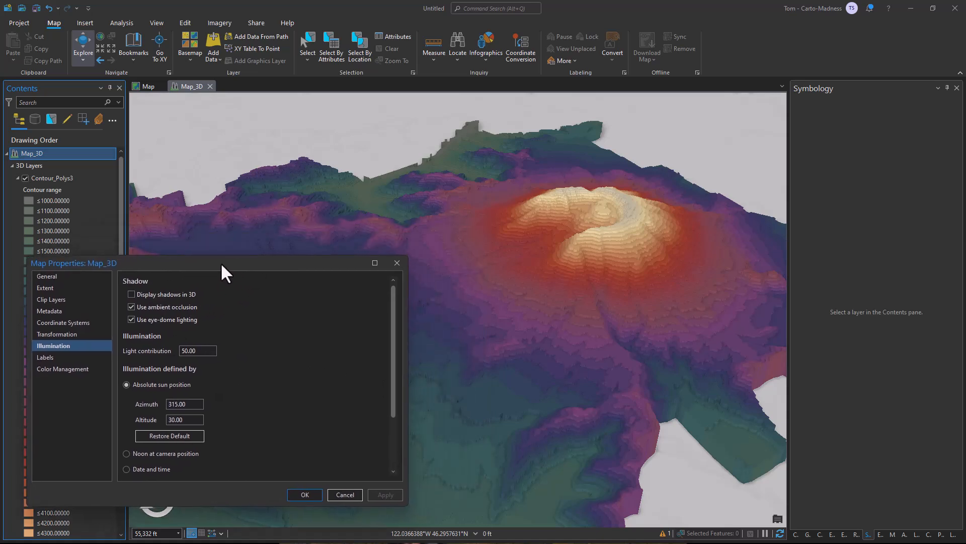
Enable display of shadows in 3D and define the scene's illumination by date and time.
left_click(132, 294)
left_click_drag(392, 317, 398, 385)
left_click(126, 395)
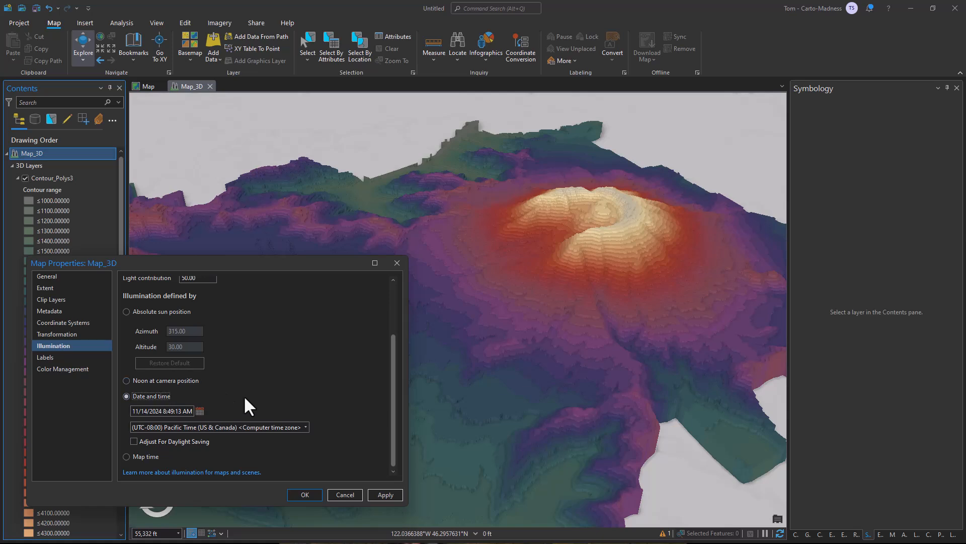
Try a light contribution of 25 on the scene's illumination.
scroll(383, 343, "up", 3)
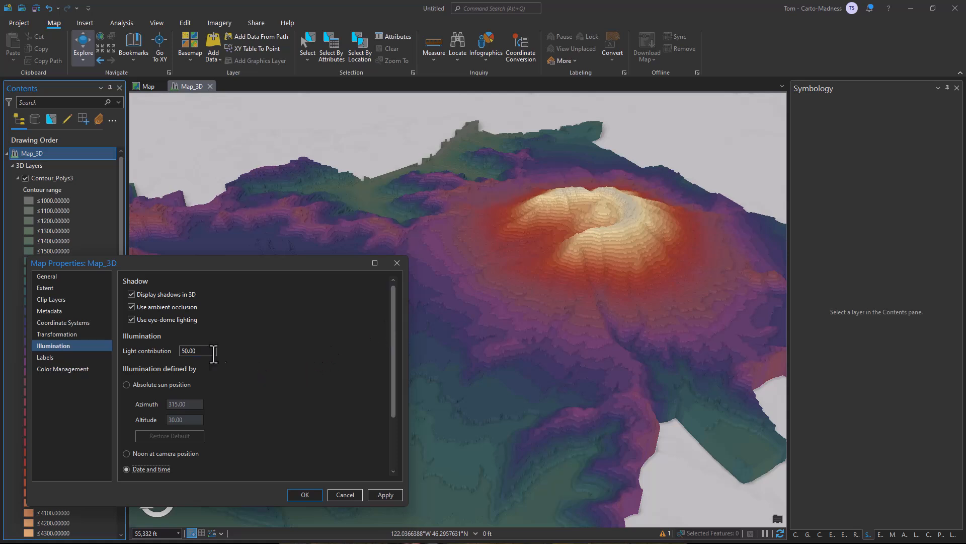
double_click(179, 351)
type("25")
left_click(384, 493)
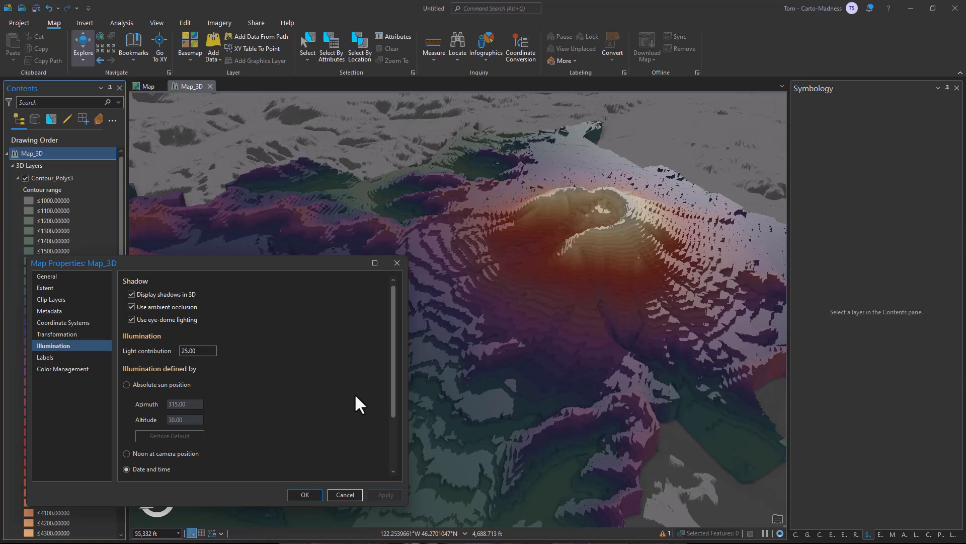
Set the illumination's light contribution to 50, apply it and accept the scene properties.
double_click(194, 350)
type("50")
left_click(389, 494)
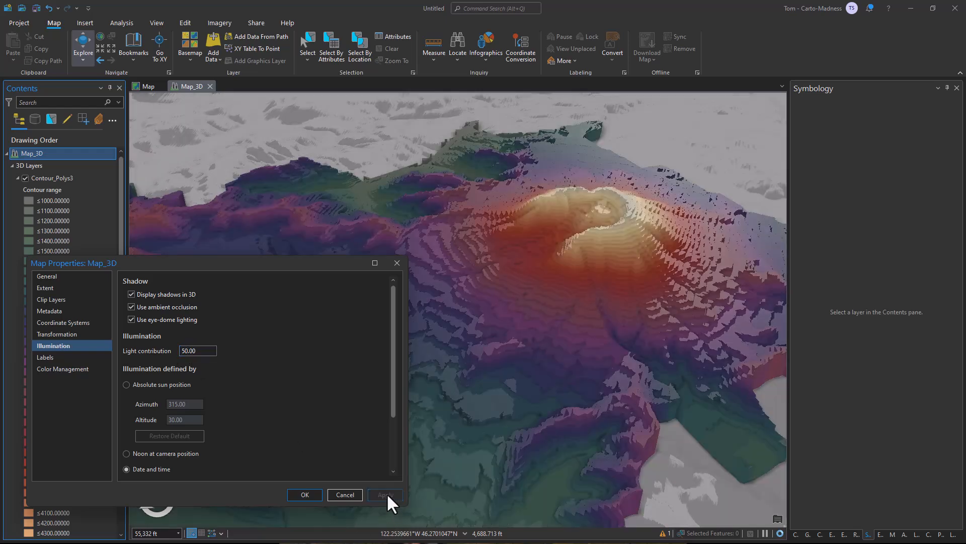
key("Return")
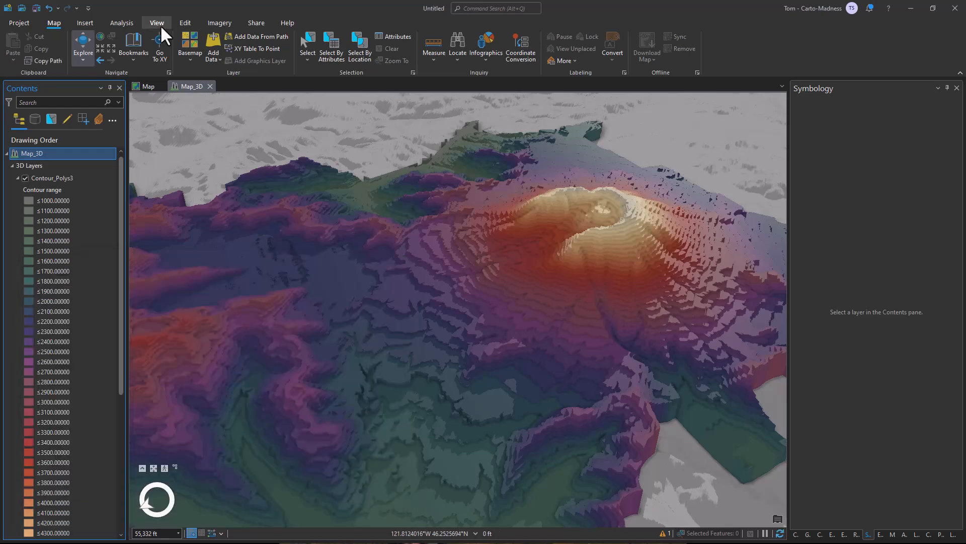
Create a new ANSI D landscape layout, 22 by 34 inches, in the project.
left_click(157, 23)
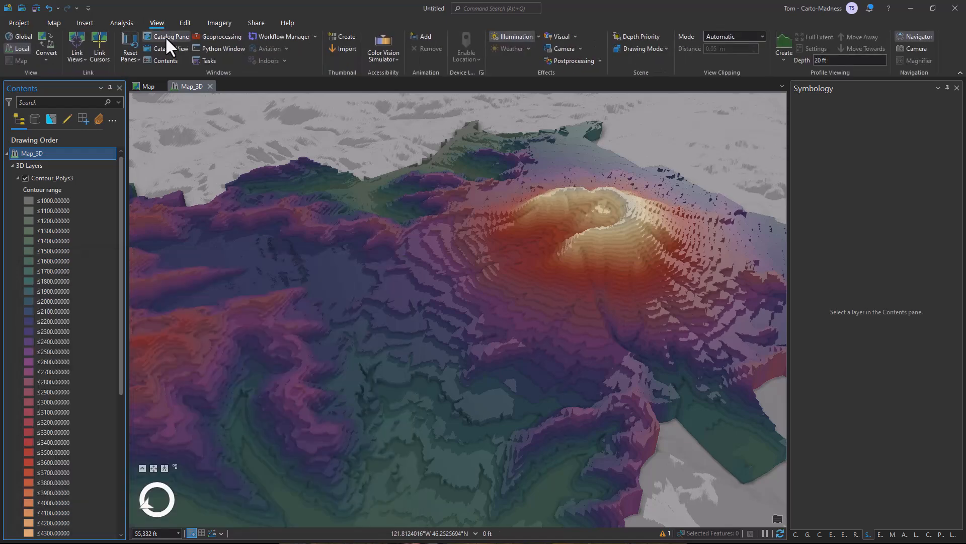
left_click(166, 36)
left_click(808, 100)
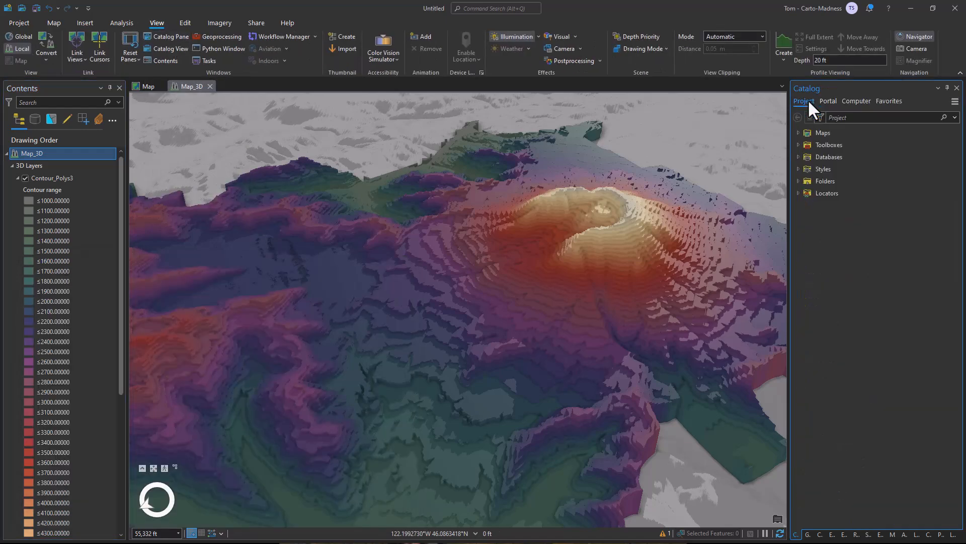
right_click(875, 300)
mouse_move(892, 309)
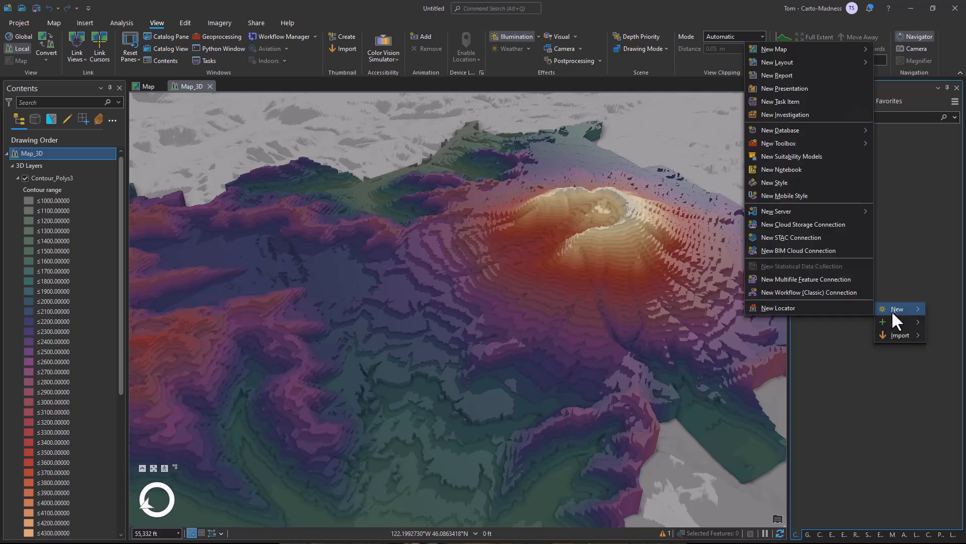
mouse_move(787, 62)
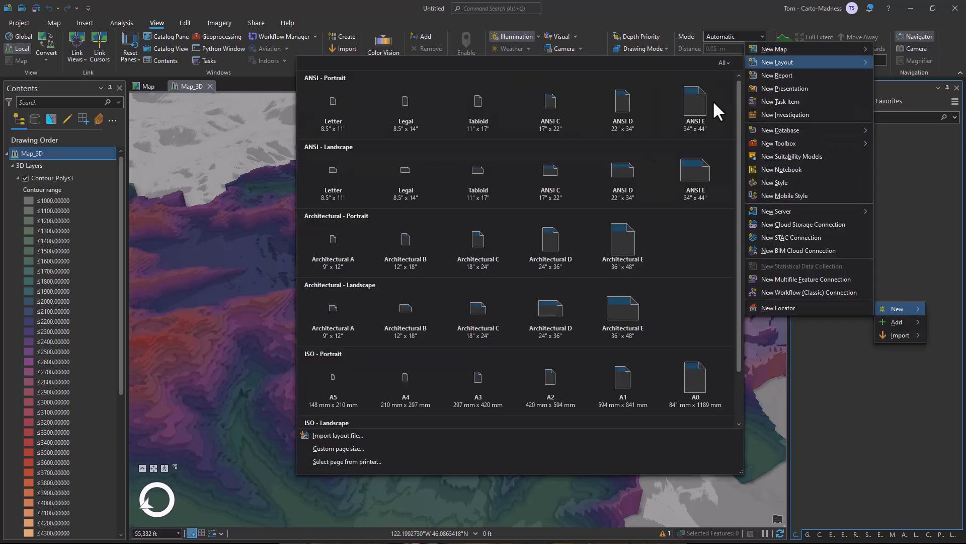
left_click(626, 182)
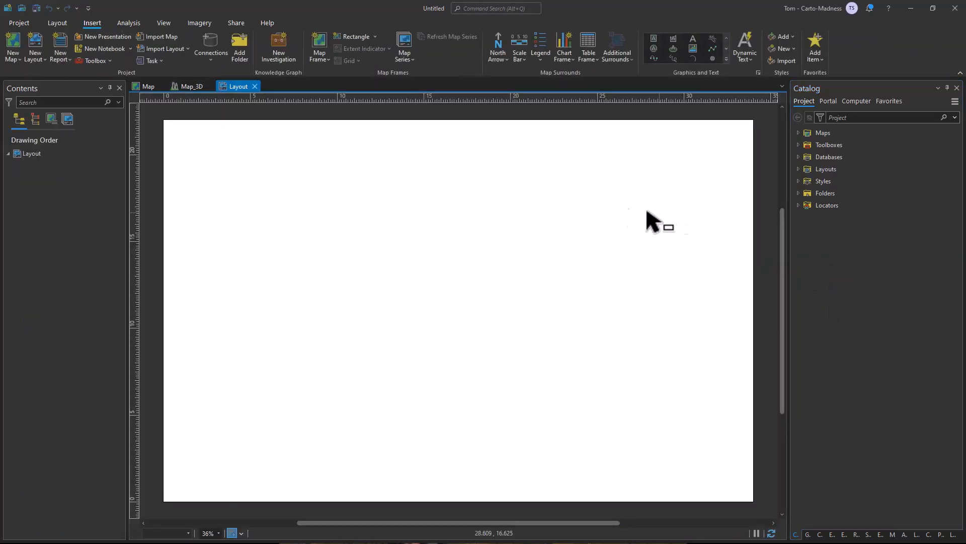
Insert a map frame with the current Map_3D view so that it covers the whole layout page.
left_click(322, 59)
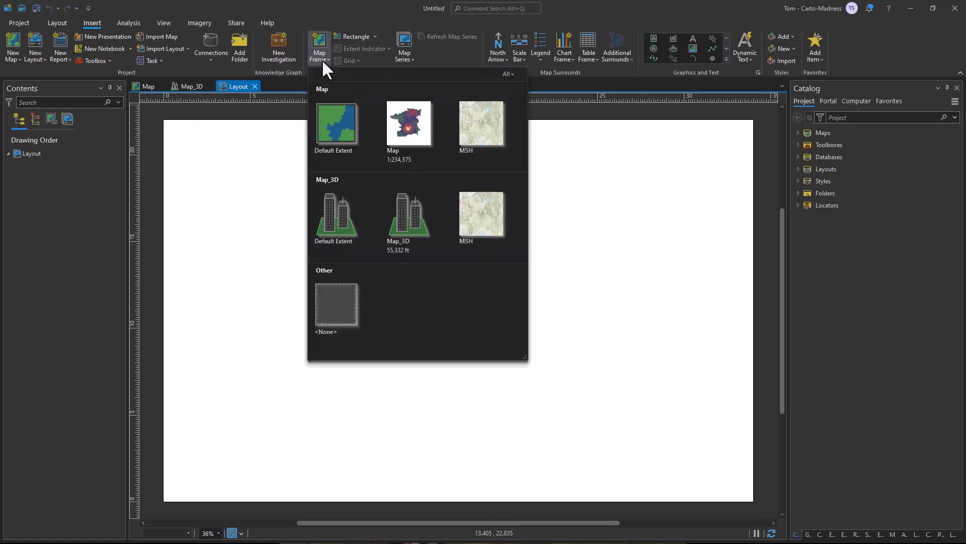
left_click(404, 209)
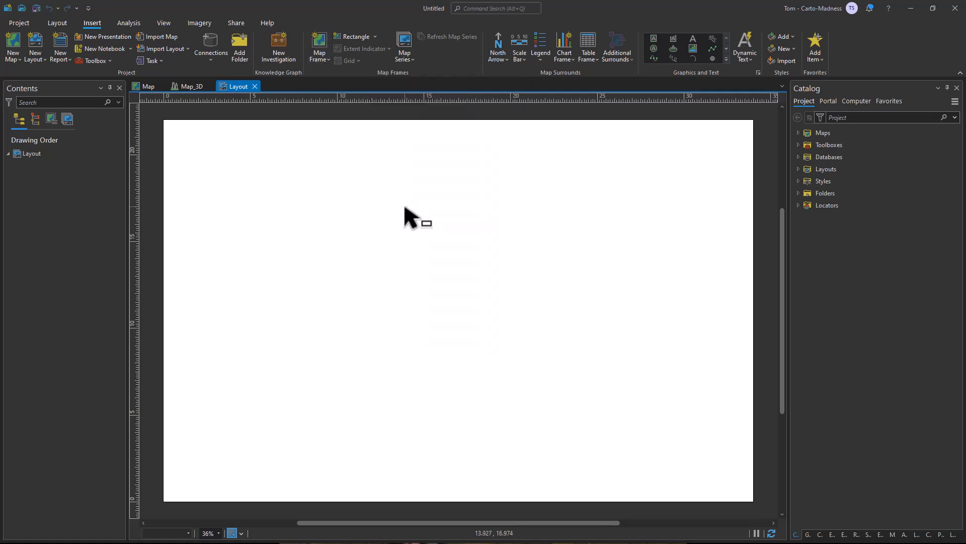
left_click_drag(167, 124, 756, 498)
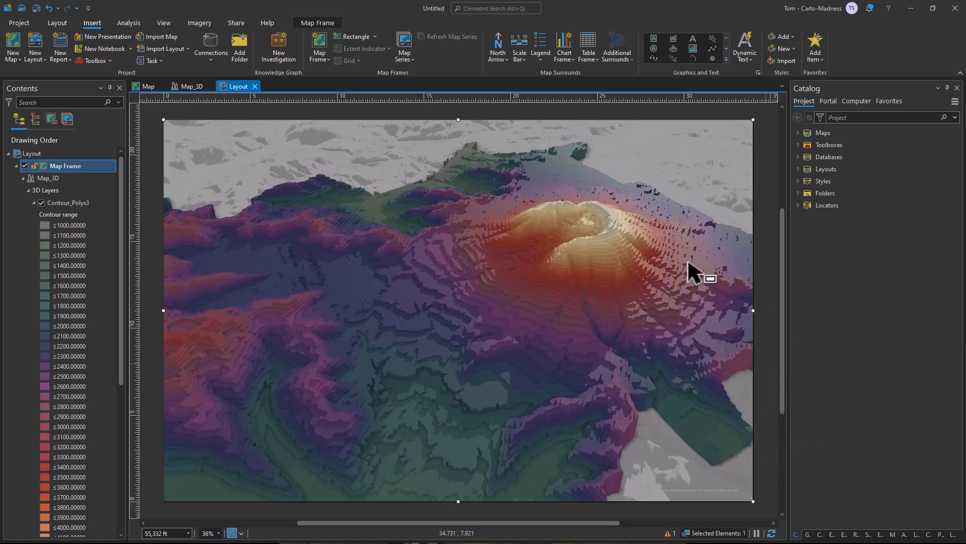
left_click(757, 302)
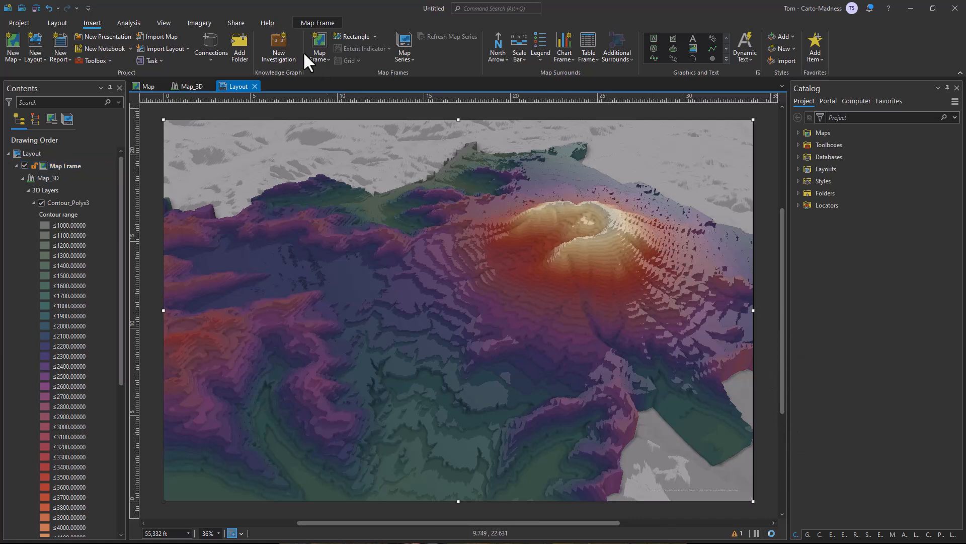
Set the map frame's scale to 45,000 ft and activate the frame for navigating its scene.
left_click(64, 20)
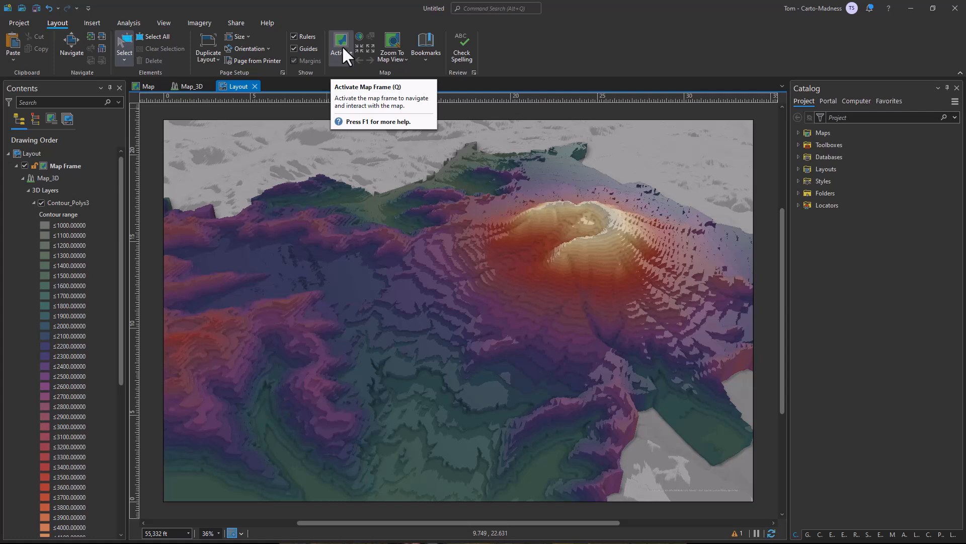
left_click(172, 533)
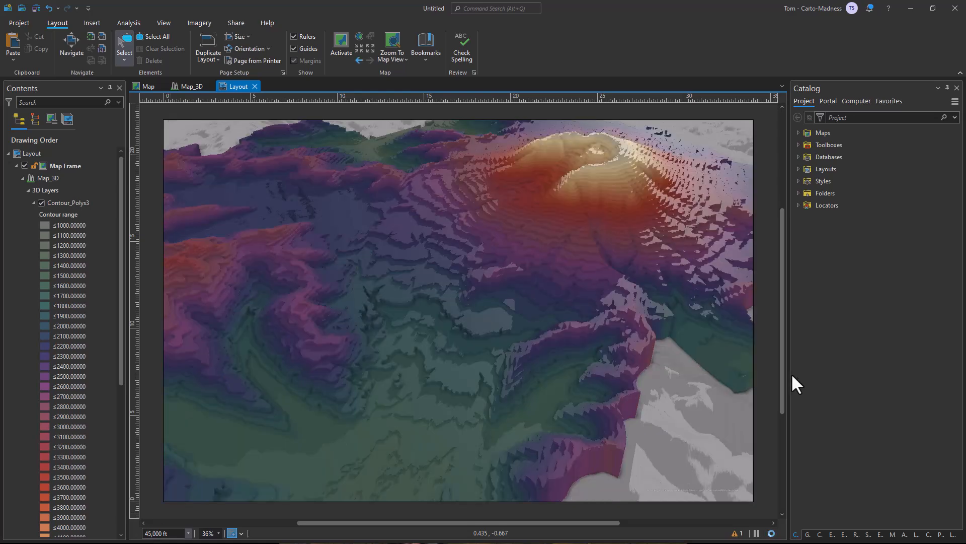
double_click(619, 328)
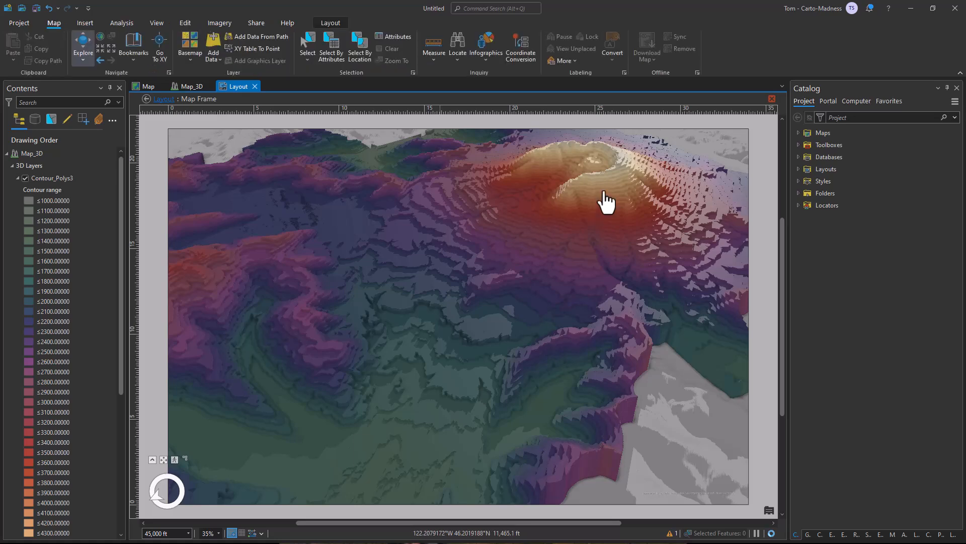
Tilt and reposition the 3D scene inside the activated frame so the volcano sits in its upper-right part.
scroll(606, 199, "down", 1)
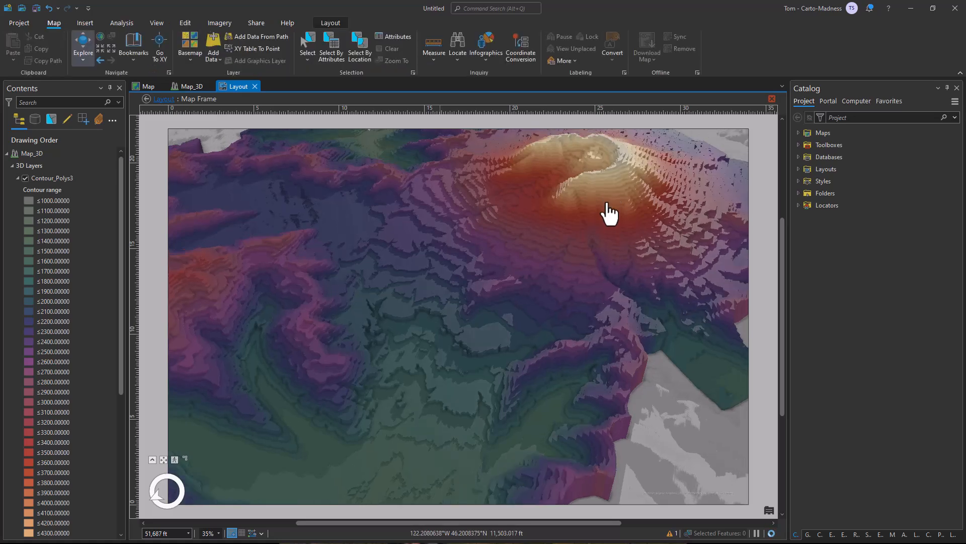
left_click_drag(610, 225, 498, 254)
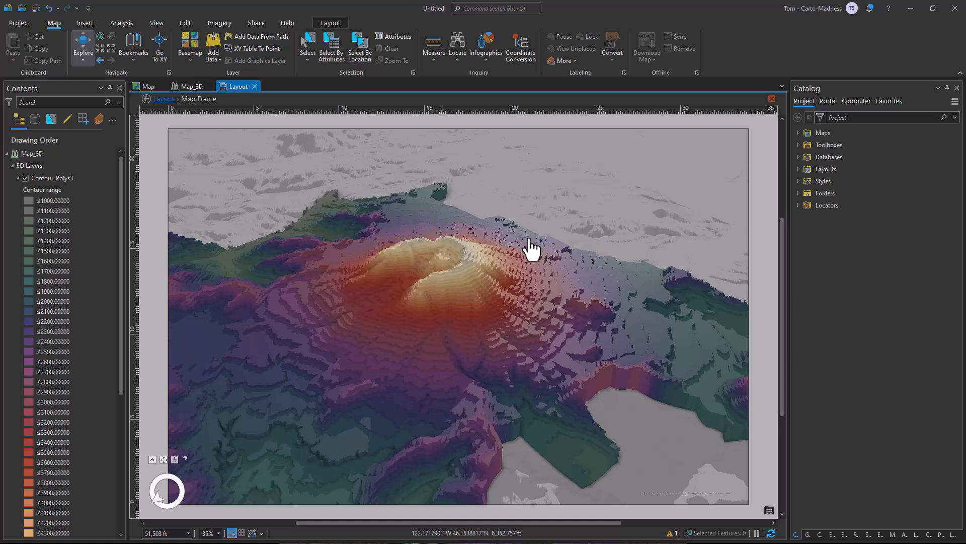
left_click_drag(535, 252, 684, 173)
scroll(611, 205, "up", 2)
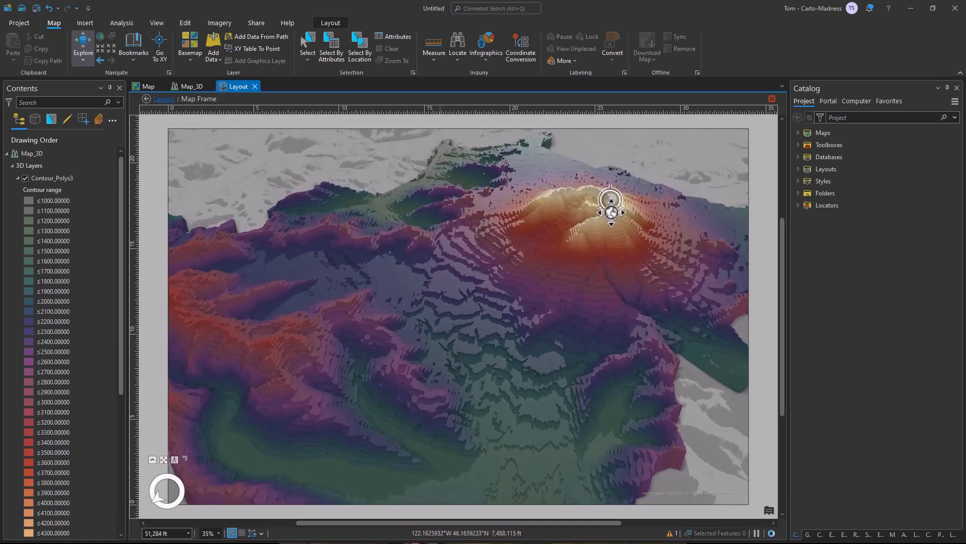
scroll(620, 225, "down", 2)
left_click_drag(620, 225, 647, 237)
Set the scene's scale to 45,000 ft, reframe the volcano with the valley in the foreground, and close the frame's activation.
left_click(172, 532)
type("45000")
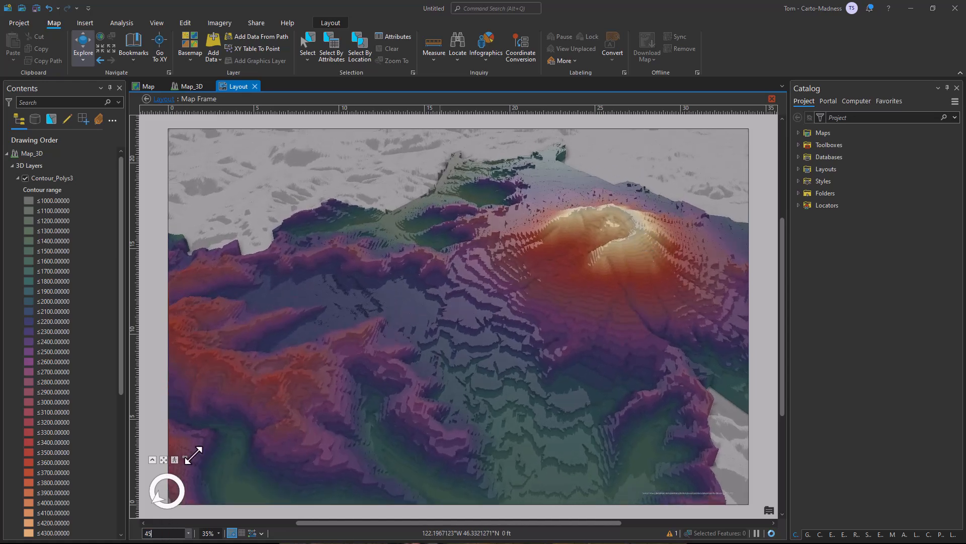
key("Return")
left_click_drag(591, 255, 574, 436)
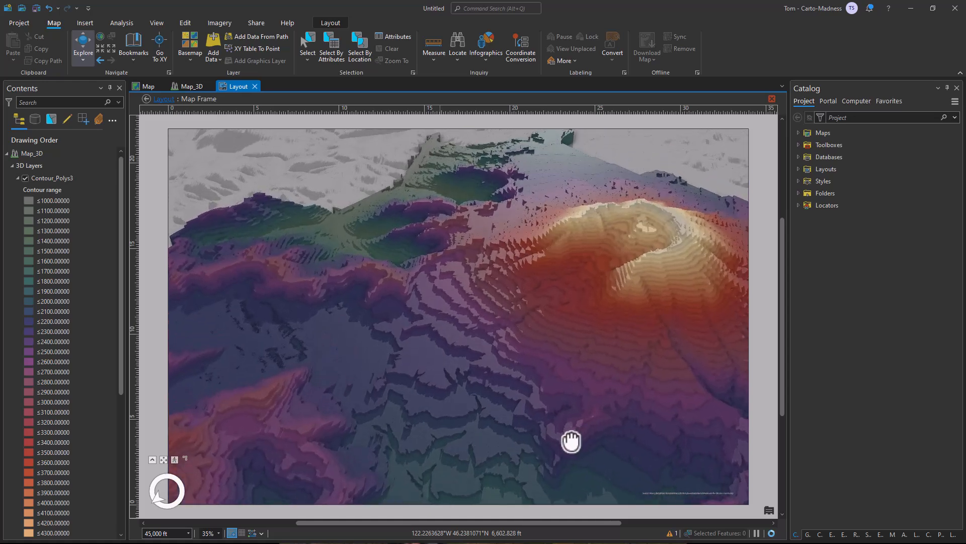
left_click_drag(545, 470, 578, 414)
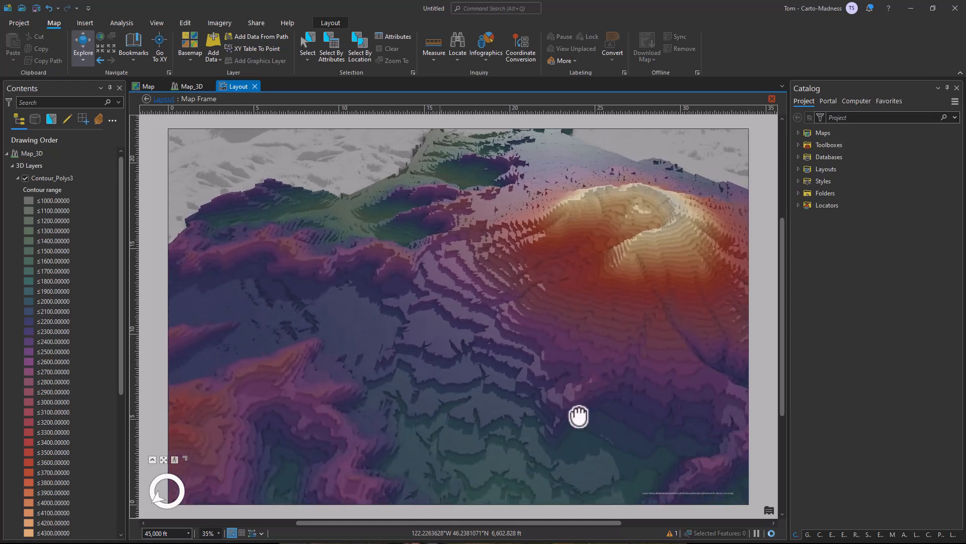
left_click(331, 23)
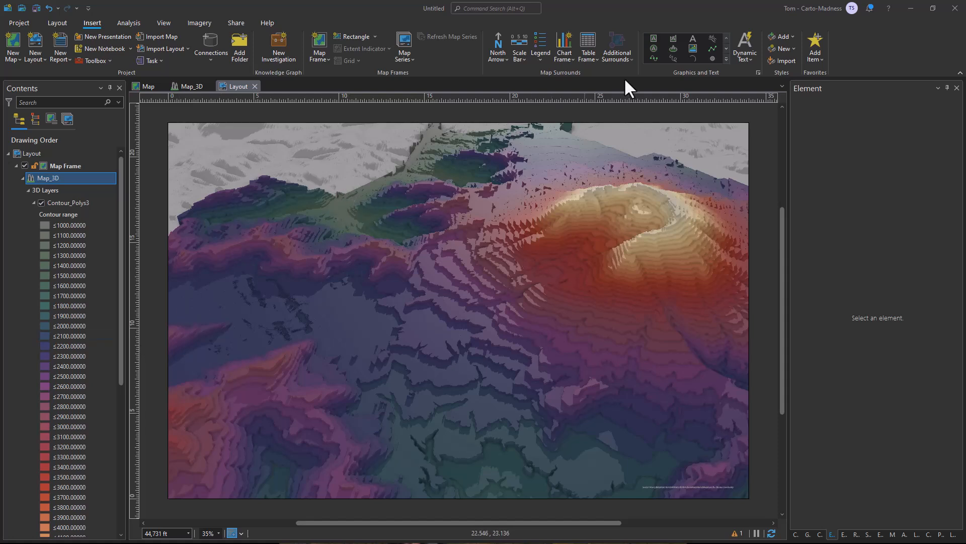
Draw a rectangle graphic covering the whole layout page.
left_click(725, 59)
left_click(657, 178)
mouse_move(169, 124)
left_mouse_down()
mouse_move(233, 197)
mouse_move(750, 497)
left_mouse_up()
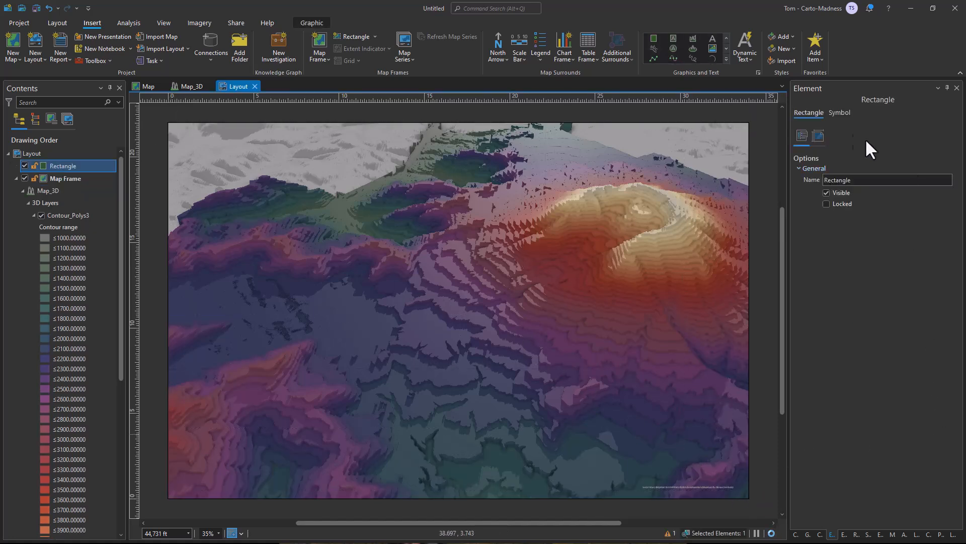
Turn off the rectangle's solid stroke and change its solid fill to a gradient fill.
left_click(839, 115)
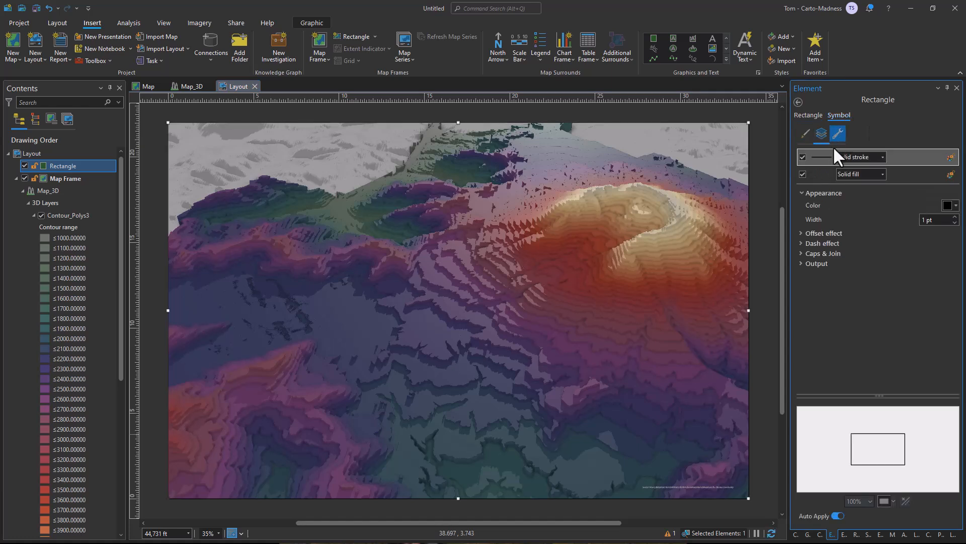
left_click(803, 156)
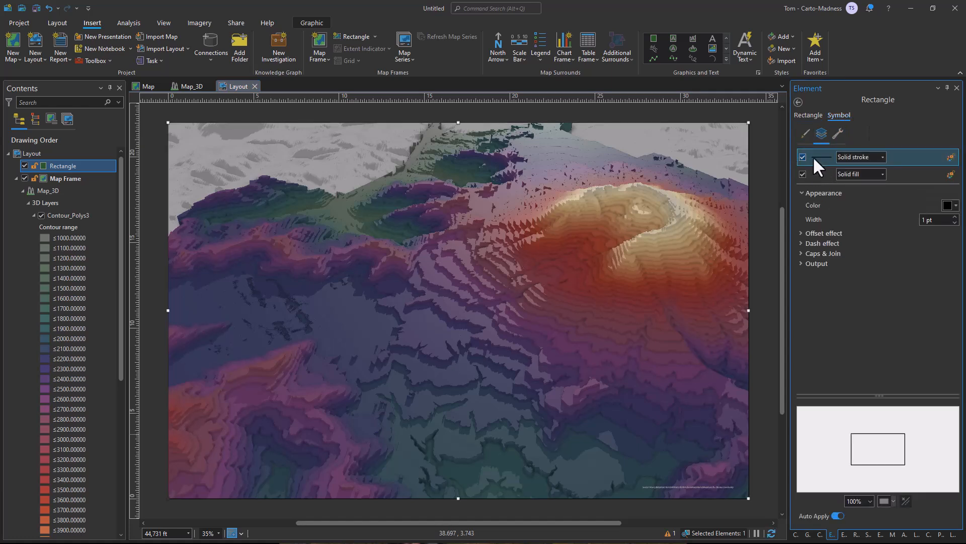
left_click(868, 175)
left_click(867, 203)
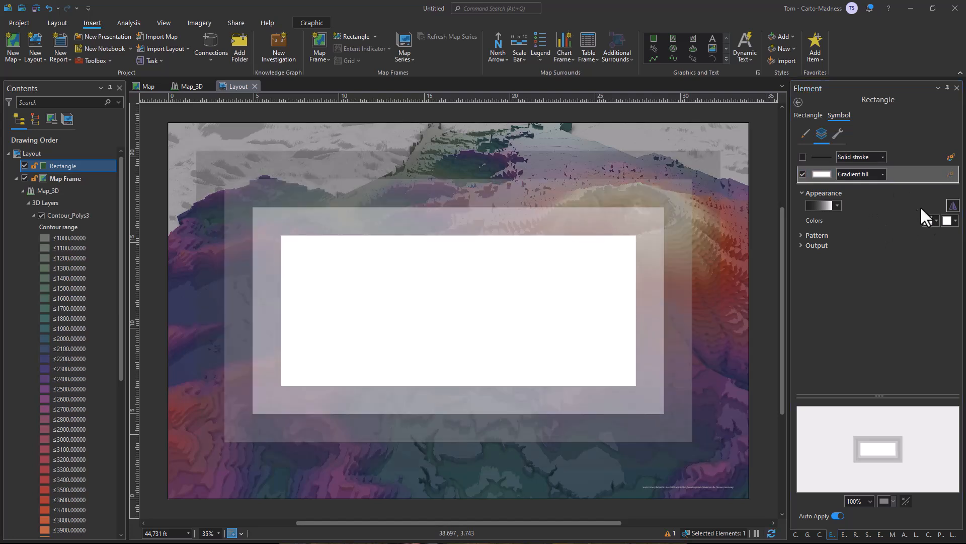
Set the gradient fill's pattern to circular direction, continuous type and 100% size.
left_click(820, 236)
left_click(947, 247)
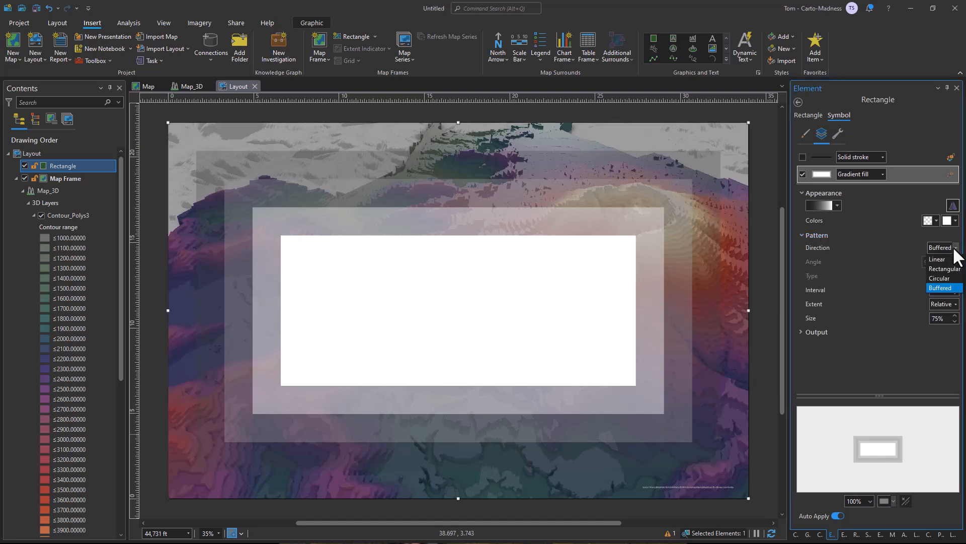
left_click(948, 279)
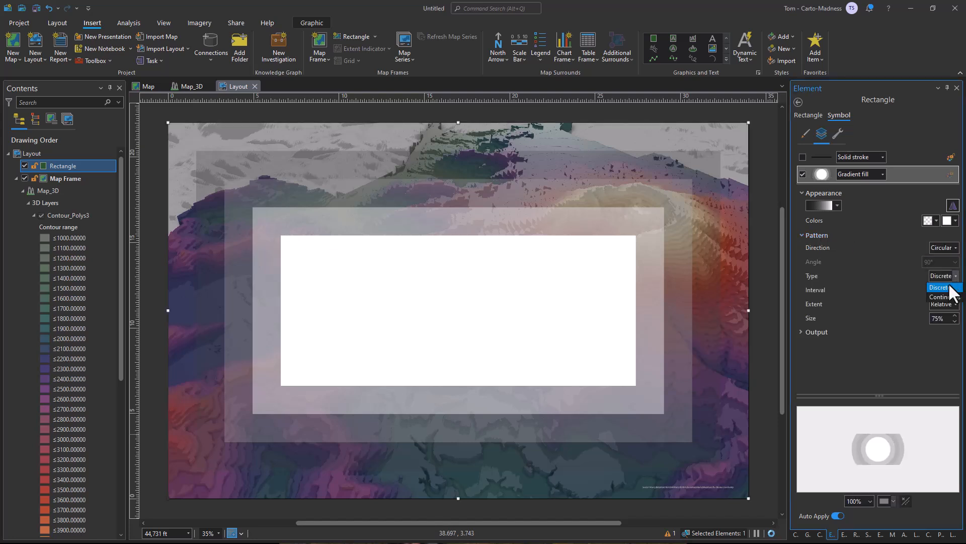
left_click_drag(946, 319, 922, 323)
type("100")
key("Return")
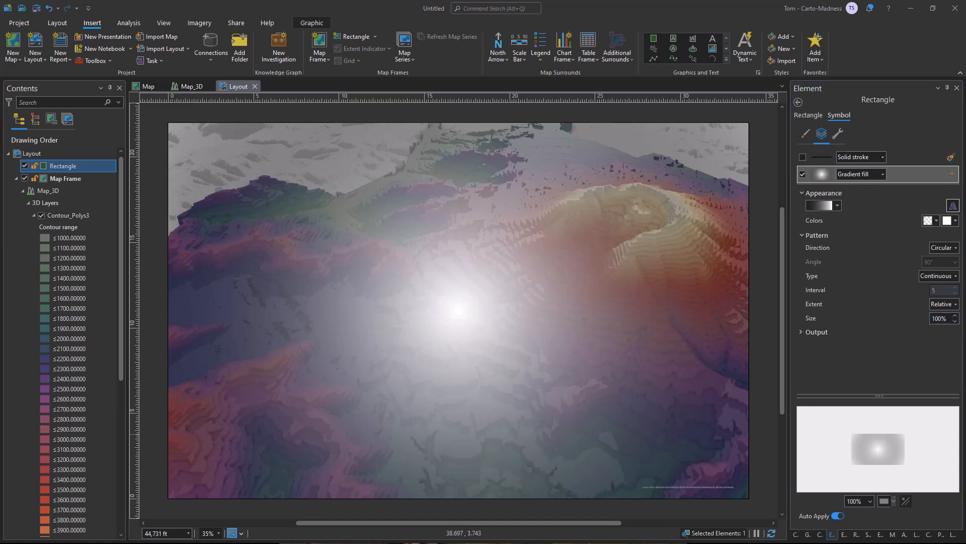
Open the gradient's color scheme for editing and add two color stops.
left_click(815, 205)
left_click(826, 288)
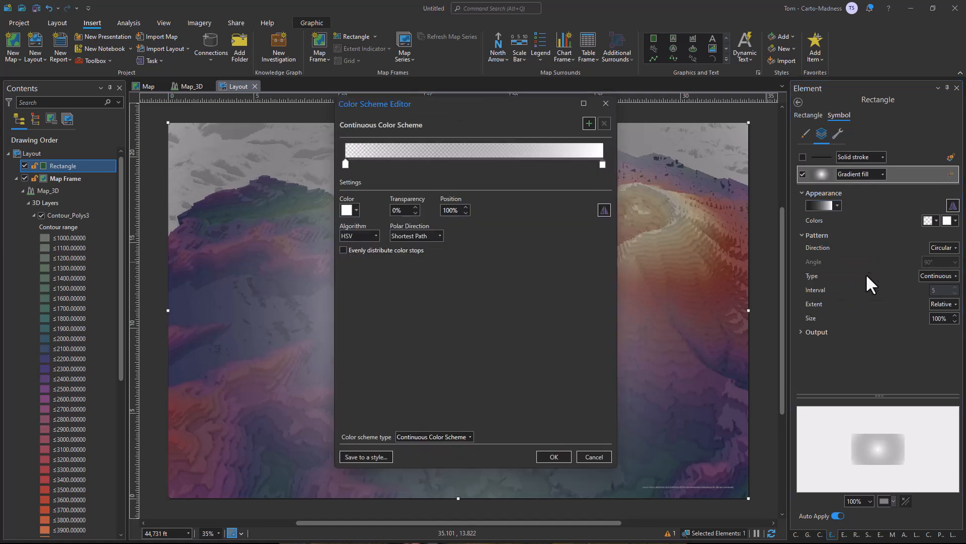
left_click(589, 124)
left_click(589, 123)
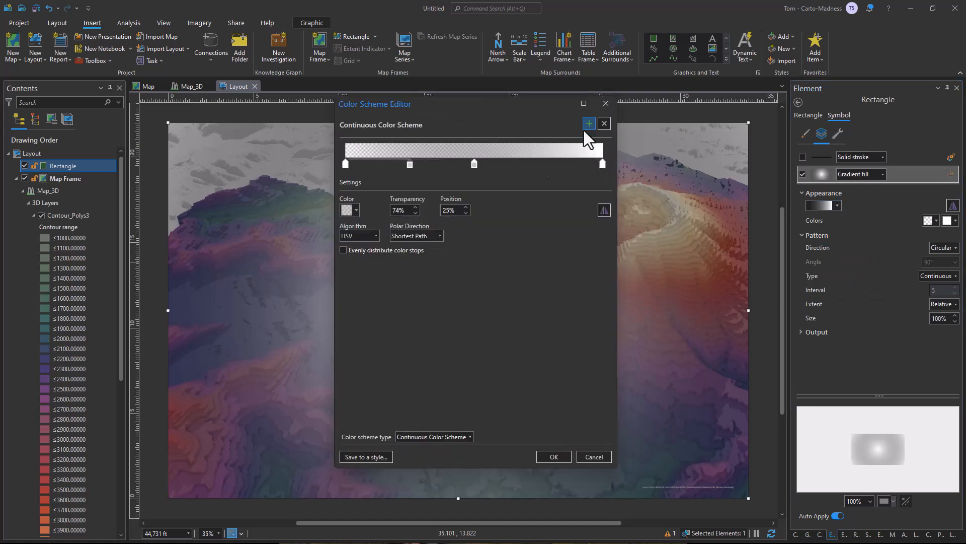
Make the gradient's first color stop, at position 0%, black with 75% transparency.
left_click(345, 164)
left_click(347, 210)
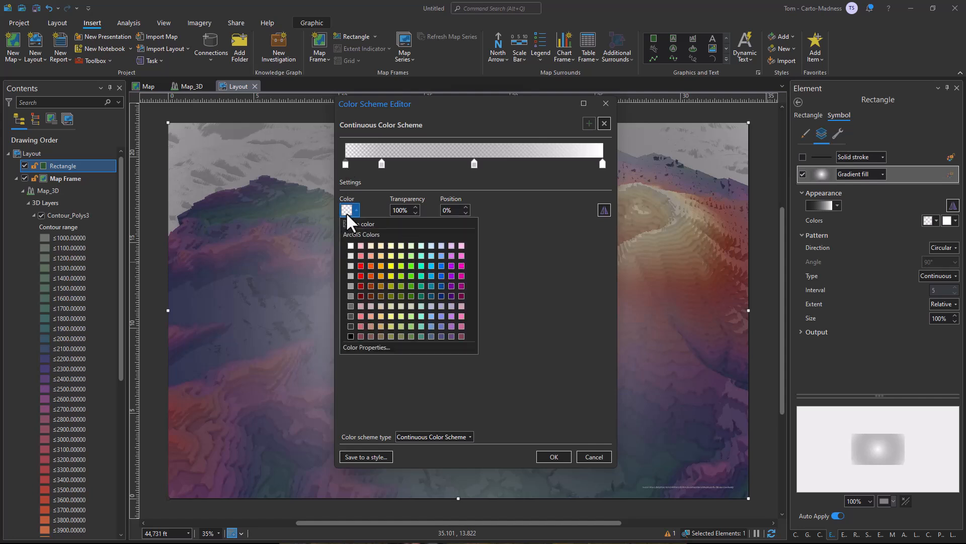
left_click(350, 336)
double_click(391, 211)
type("75")
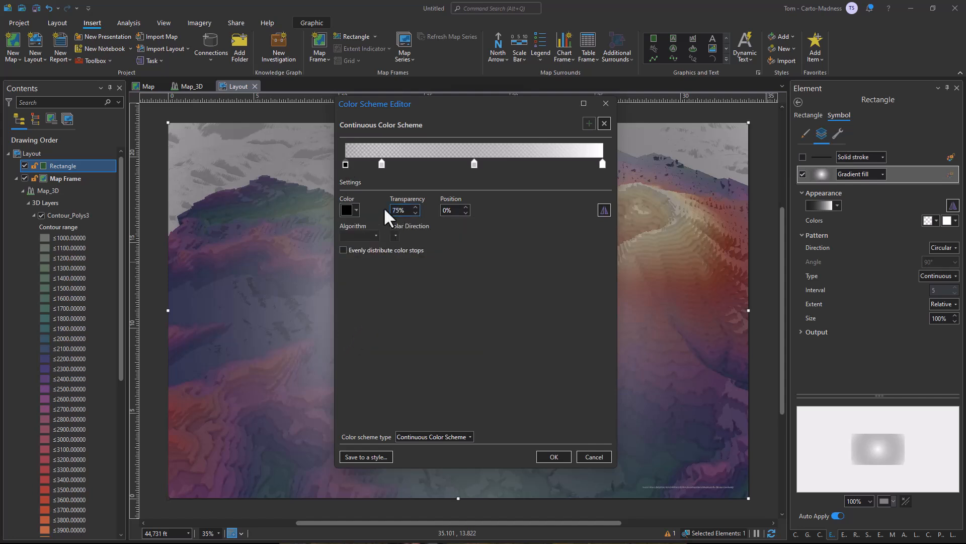
Make the gradient's second color stop black with 60% transparency at position 10%.
left_click(381, 164)
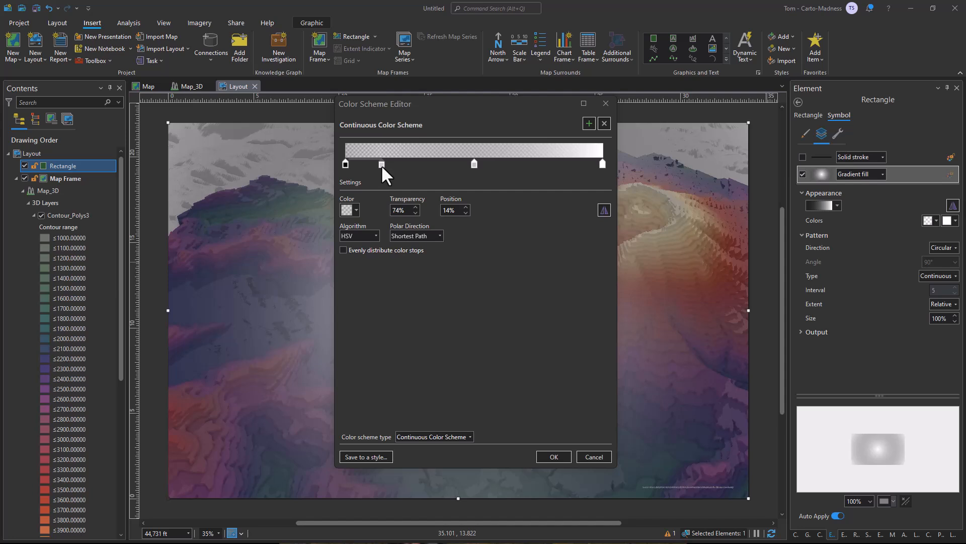
left_click(345, 211)
left_click(352, 335)
left_click_drag(407, 211, 367, 216)
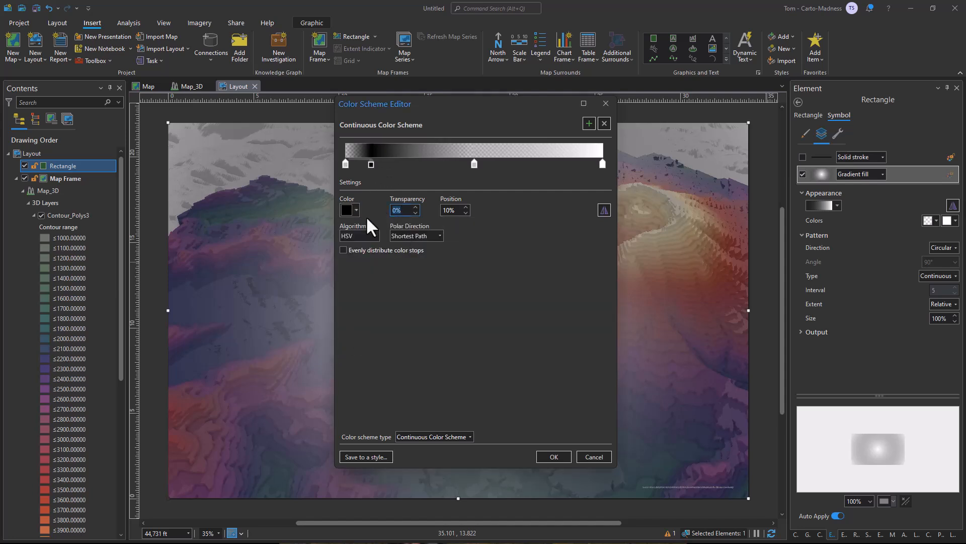
type("60")
Make the gradient's third color stop black with 100% transparency and set its position to 22%.
left_click(474, 165)
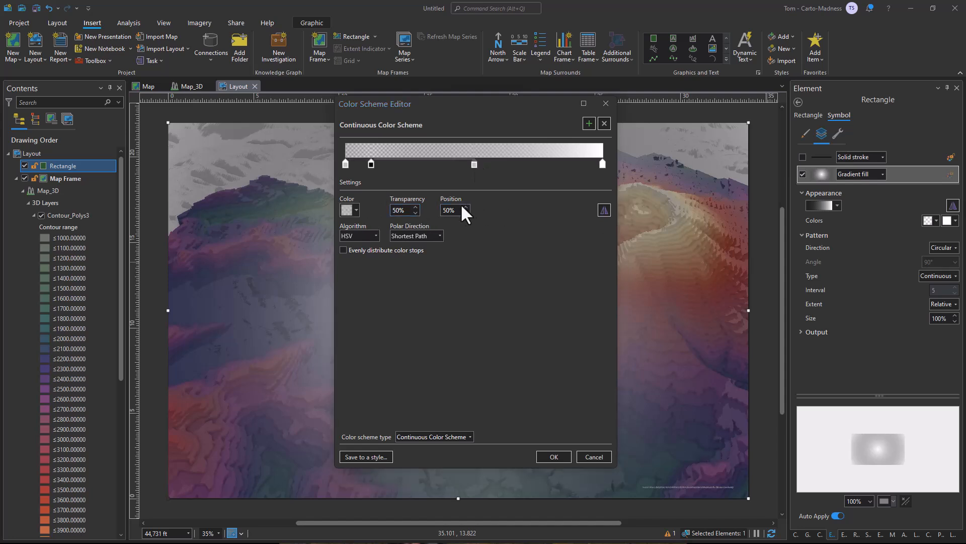
left_click_drag(406, 212, 375, 212)
type("100")
left_click(349, 210)
left_click(350, 335)
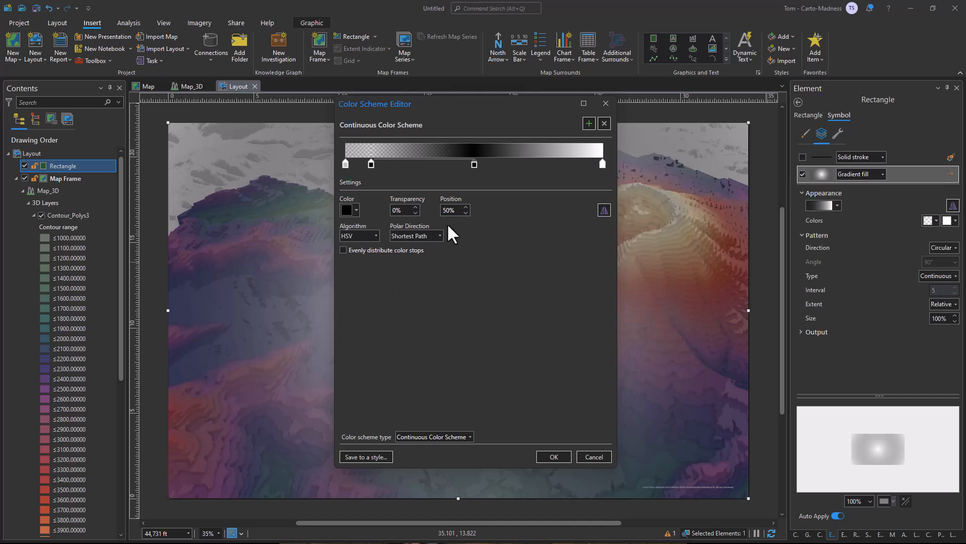
type("100")
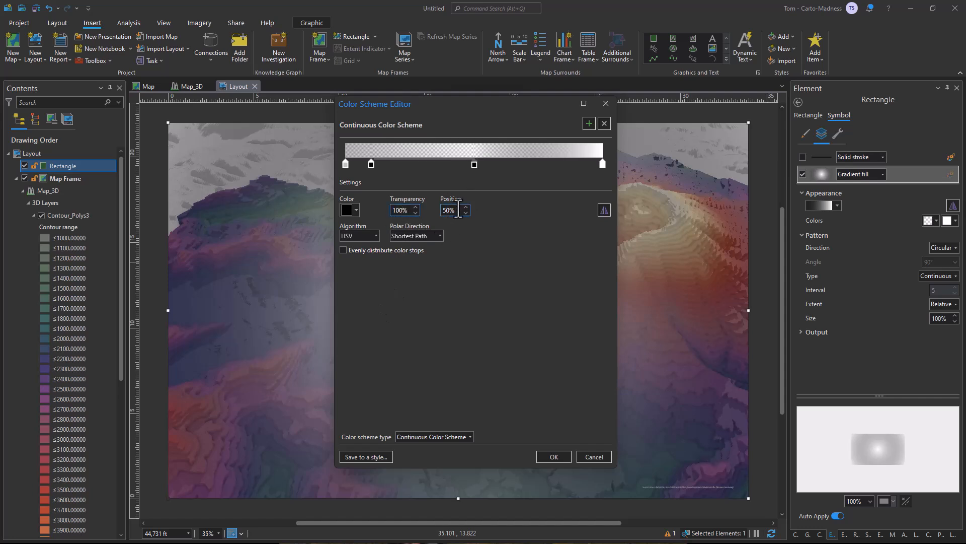
left_click_drag(459, 210, 443, 212)
type("22")
key("Tab")
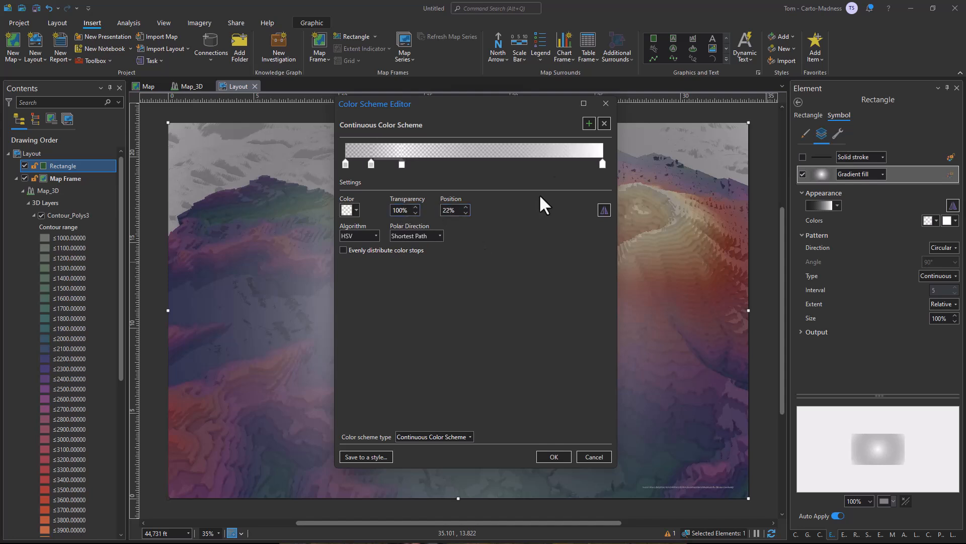
Make the gradient's end color stop black with 100% transparency and apply the color scheme to the rectangle.
left_click(603, 165)
left_click(356, 210)
left_click(355, 337)
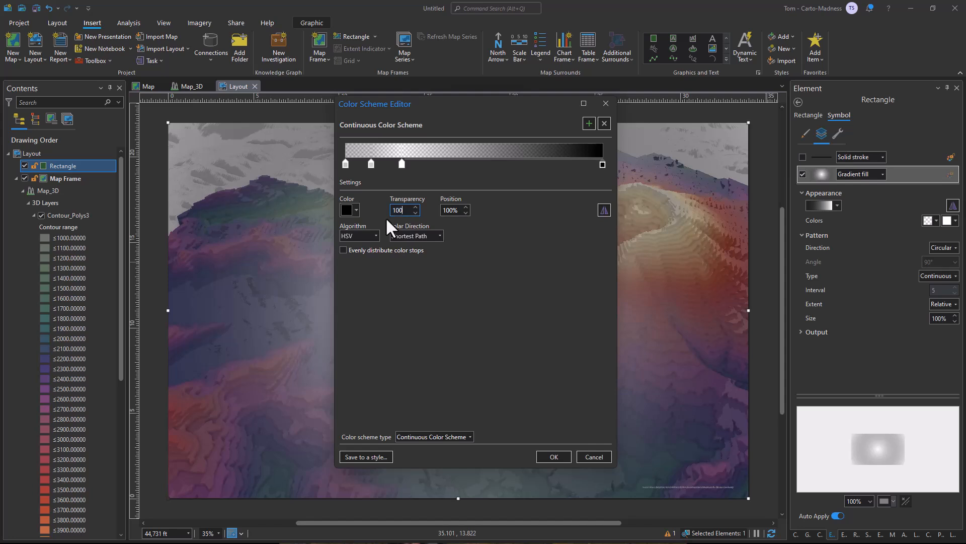
type("100")
left_click(554, 457)
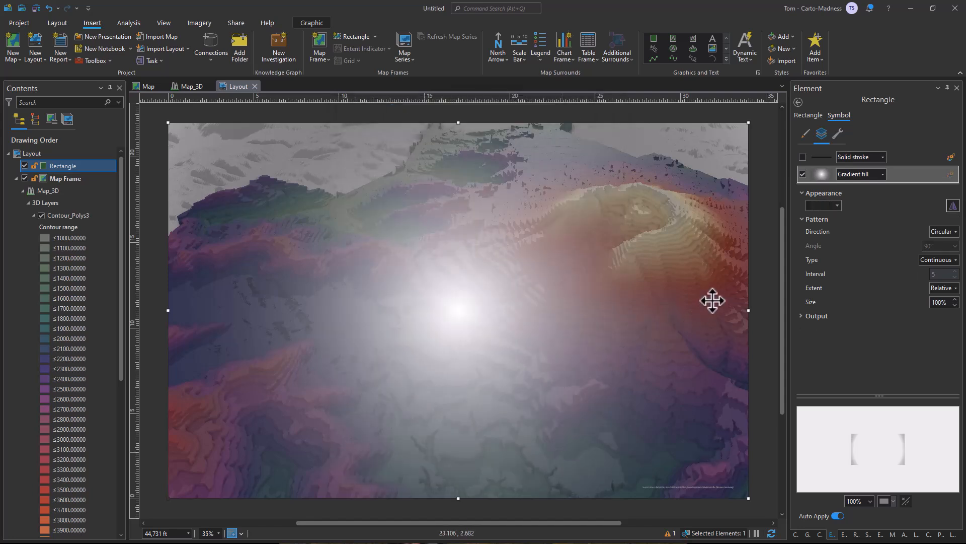
left_click(952, 205)
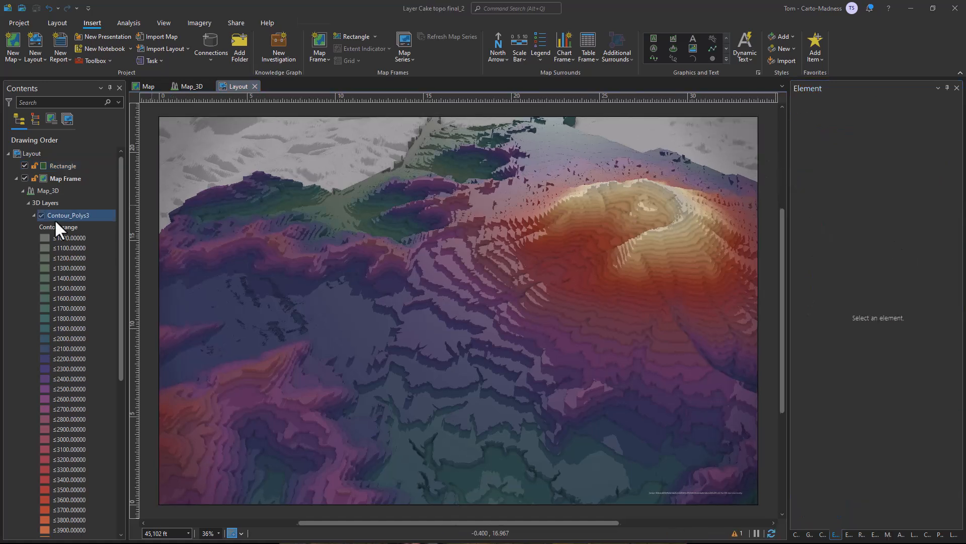
Set the surface color of the Ground elevation surface to black.
left_click(65, 187)
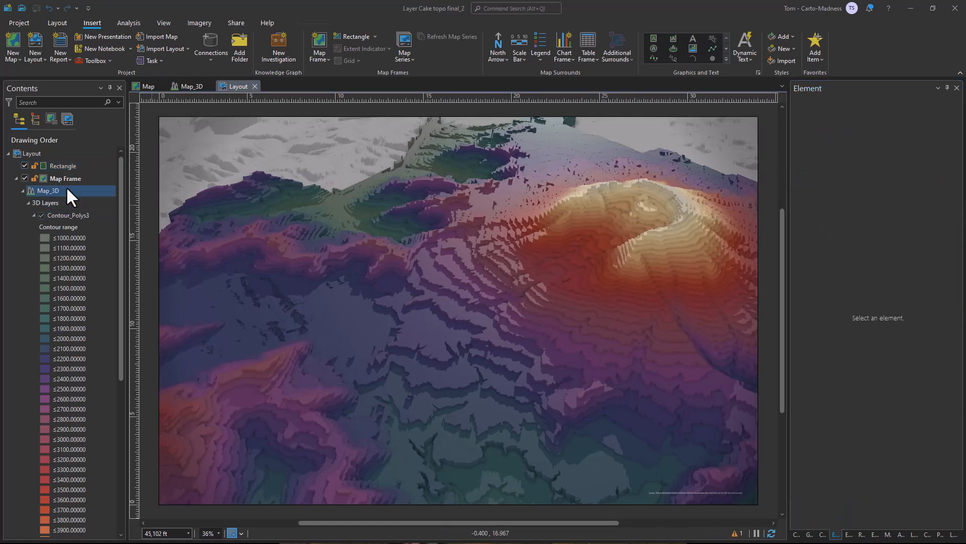
left_click(65, 180)
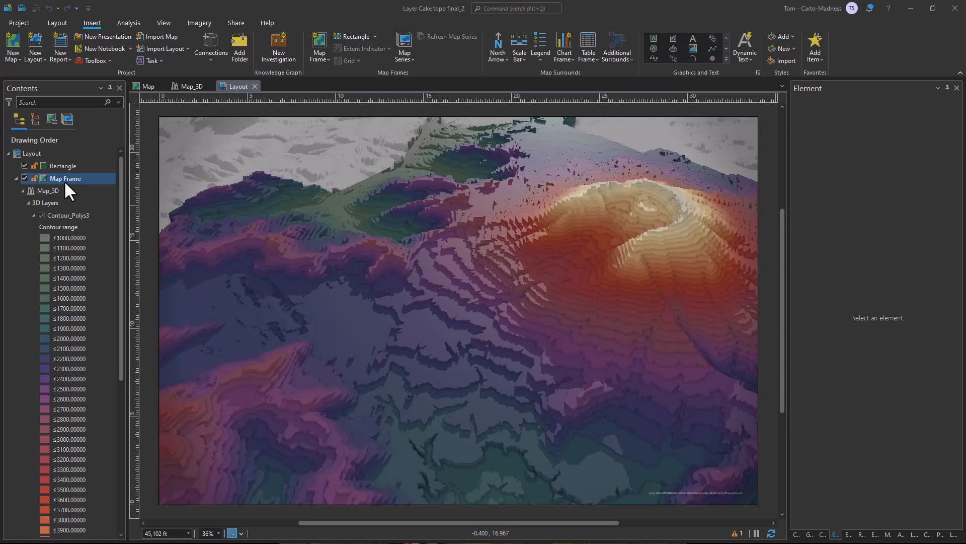
scroll(64, 201, "down", 8)
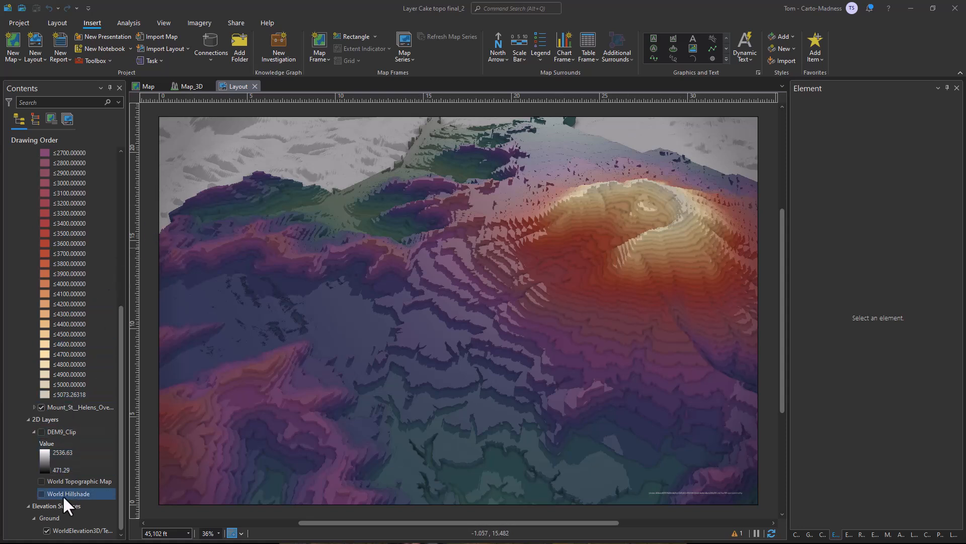
left_click(50, 518)
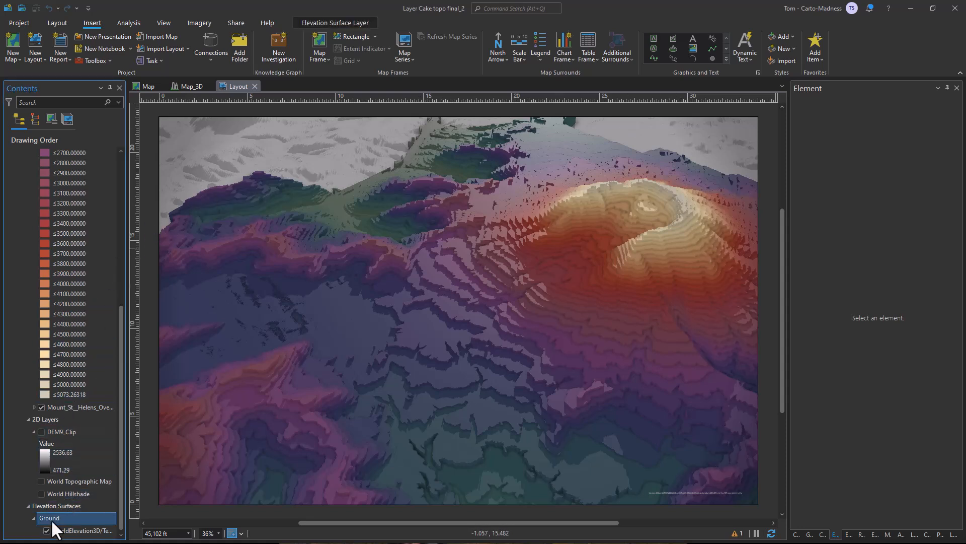
left_click(346, 23)
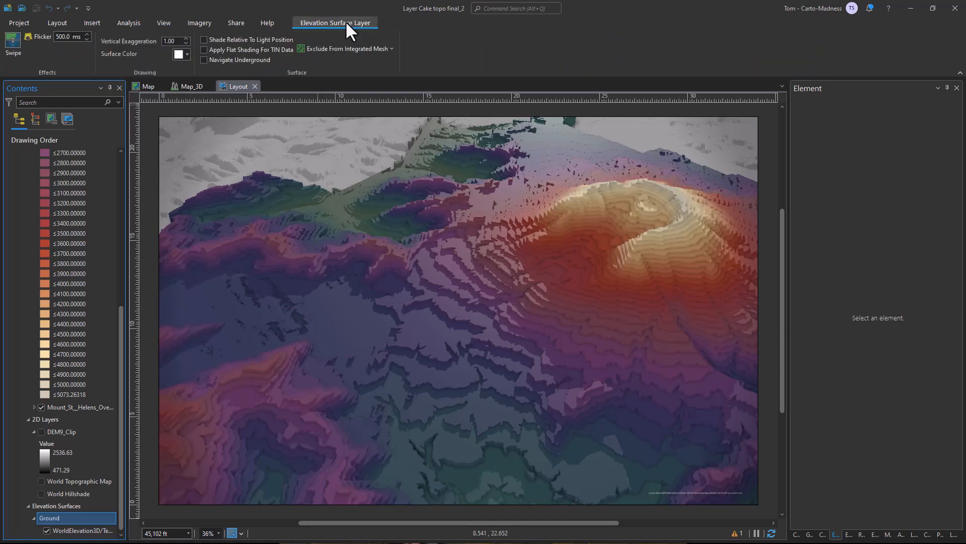
left_click(179, 54)
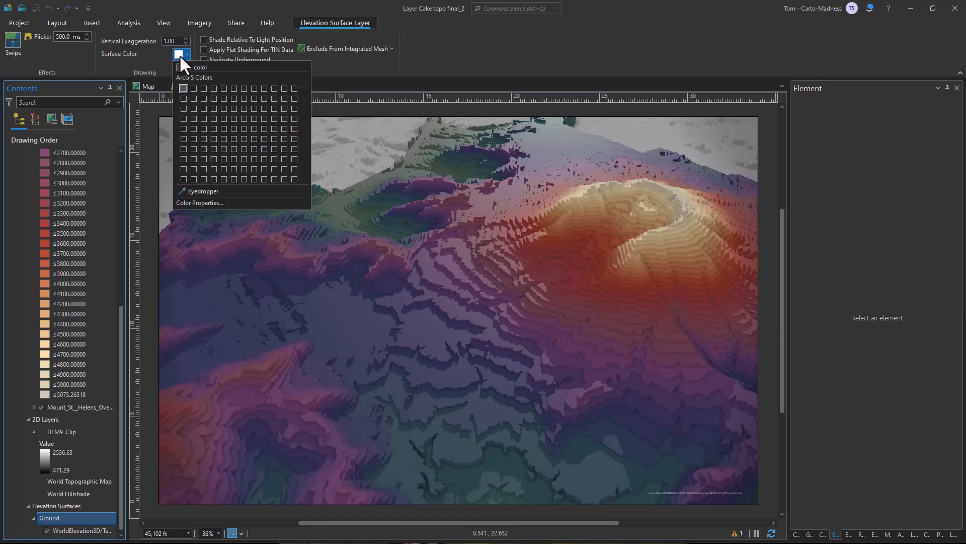
left_click(181, 179)
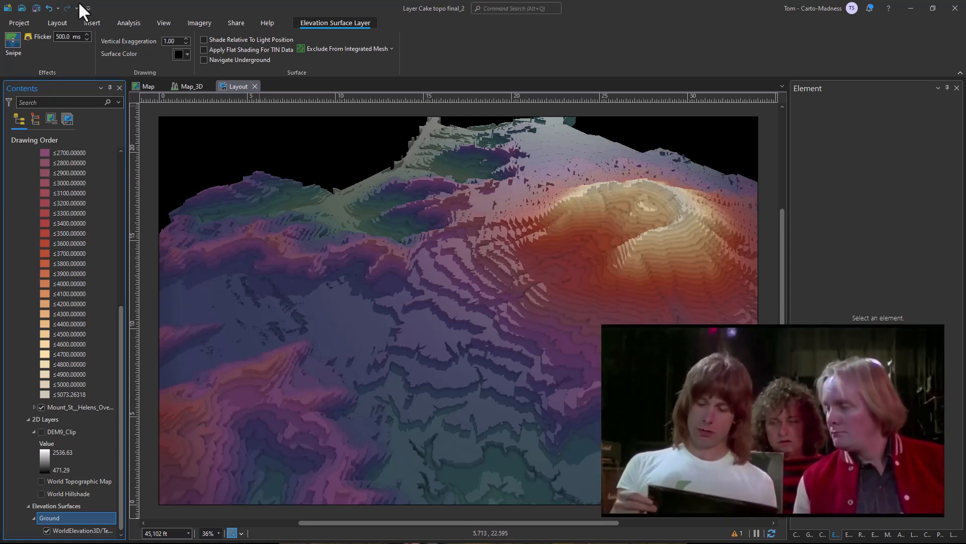
Activate the map frame, shift the scene down to leave more background above the terrain, set its scale to 48,000 ft, and close the activation.
left_click(59, 22)
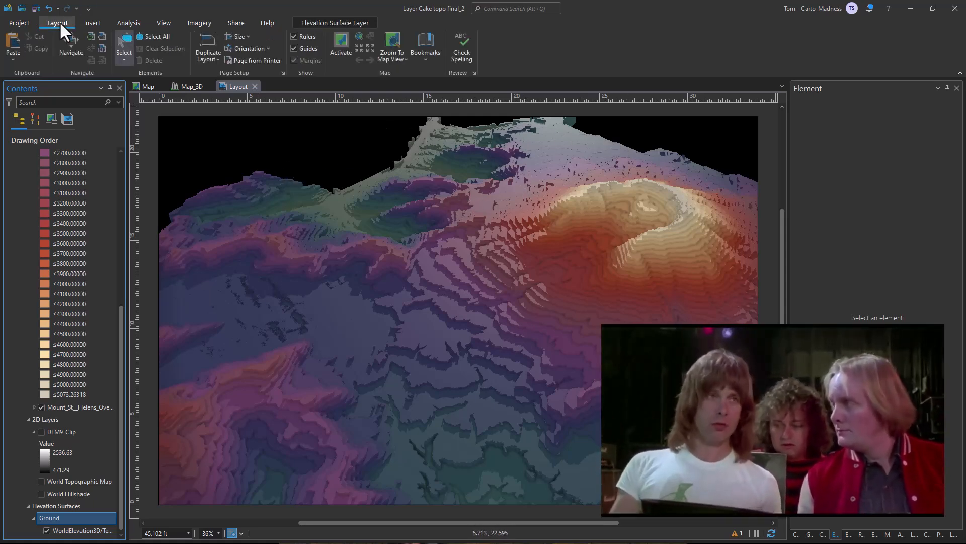
left_click(340, 40)
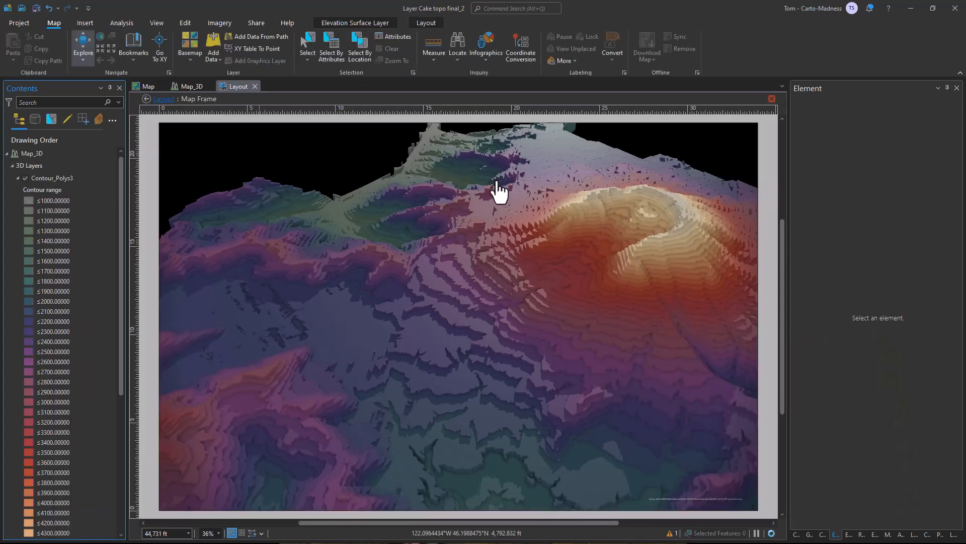
mouse_move(500, 205)
left_mouse_down()
mouse_move(496, 246)
mouse_move(497, 218)
left_mouse_up()
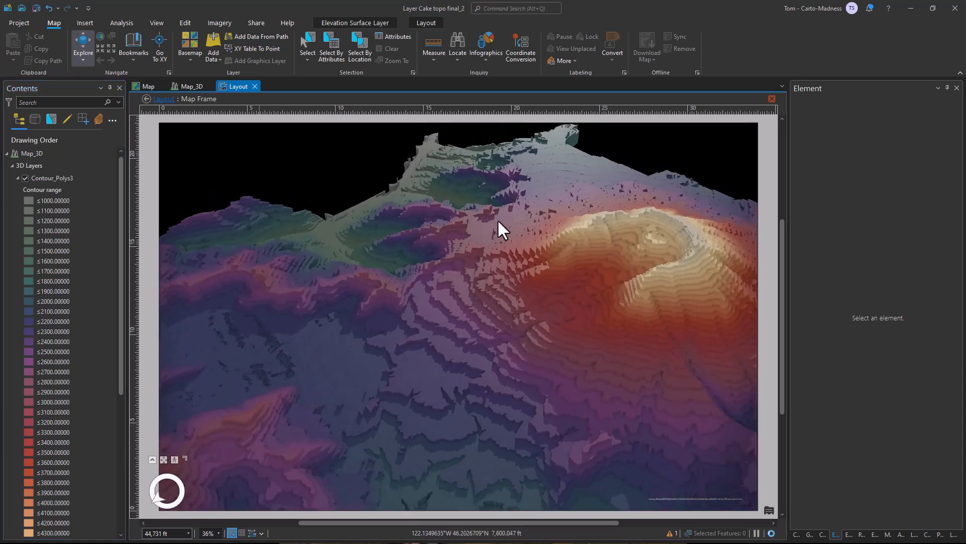
left_click(171, 533)
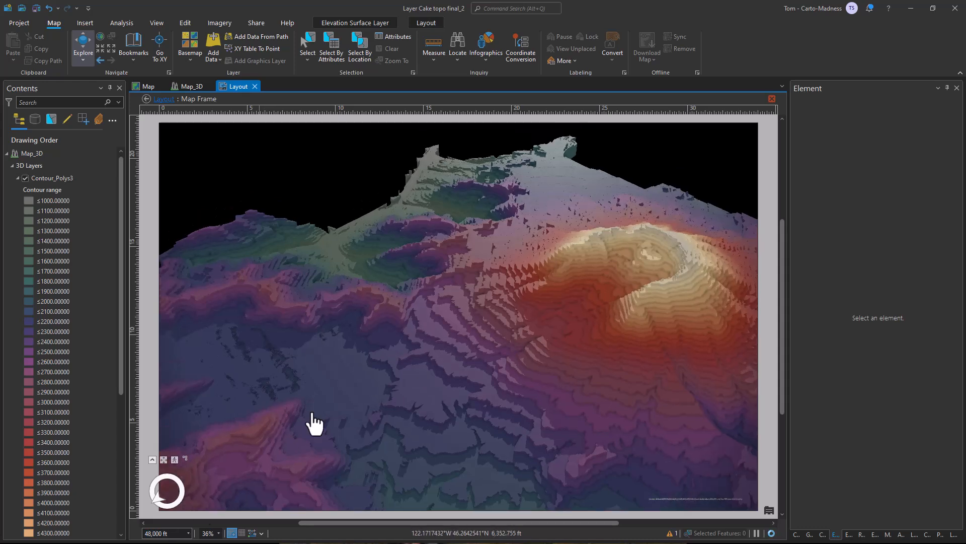
left_click(418, 23)
key("Escape")
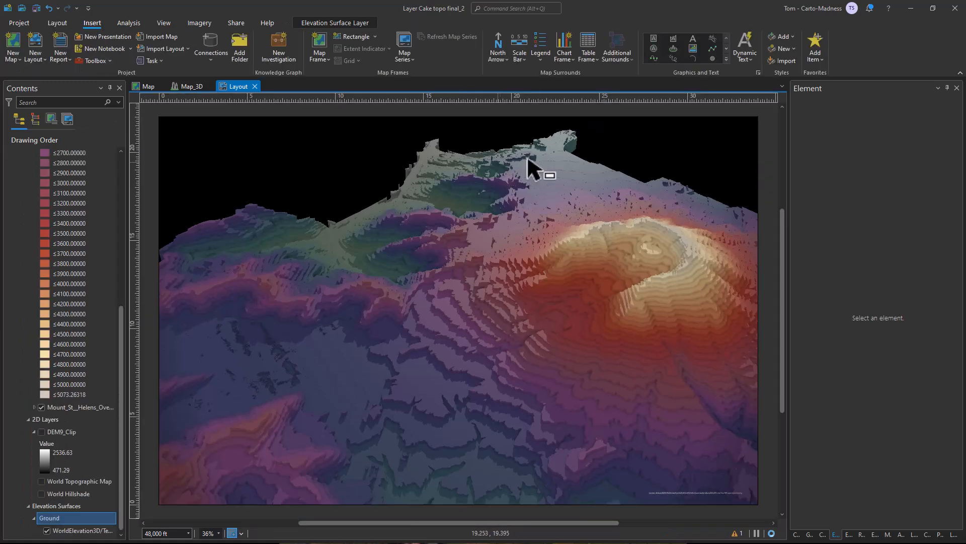
Add a text element reading "Mount" on the black background in the page's upper-left corner.
left_click(694, 36)
left_click_drag(186, 129, 389, 162)
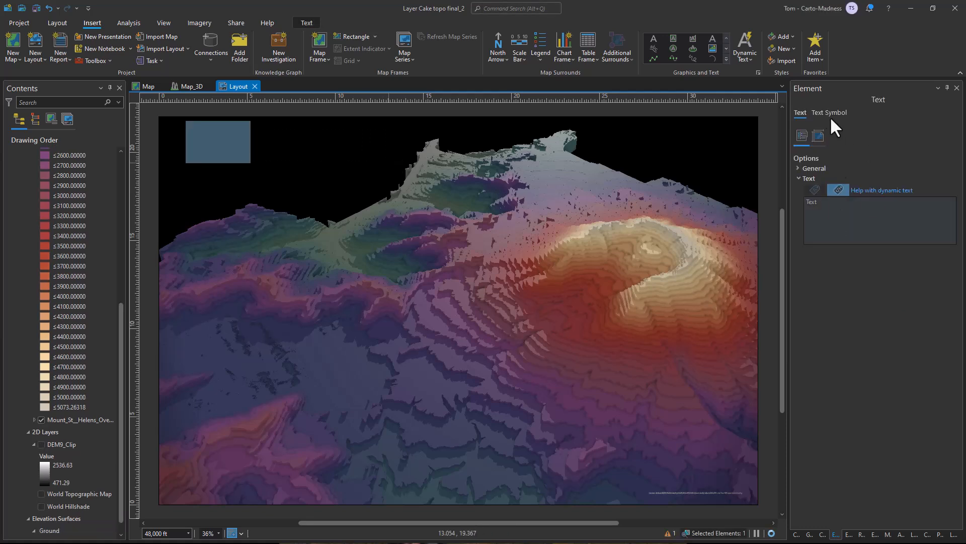
left_click_drag(839, 204, 806, 206)
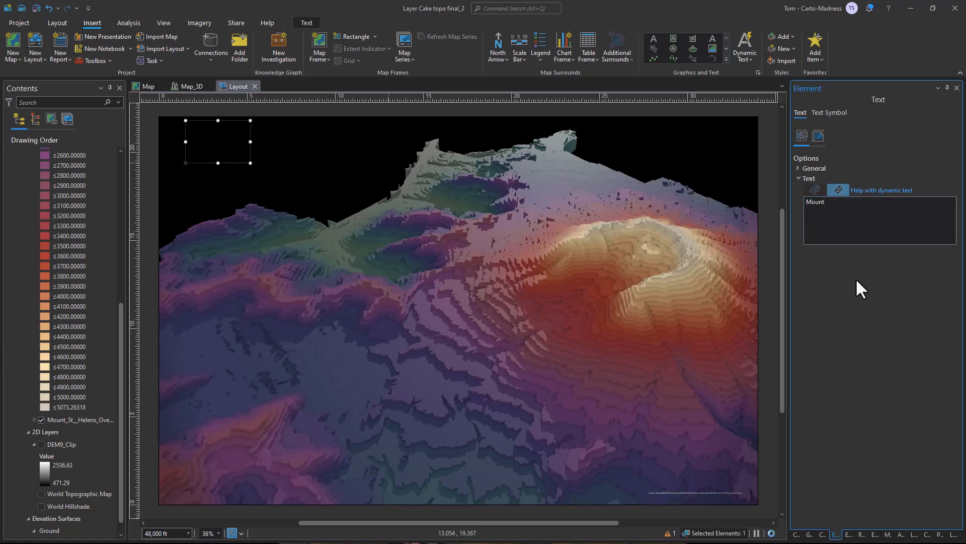
Change the title text's font to Wasted Vindey.
left_click(826, 112)
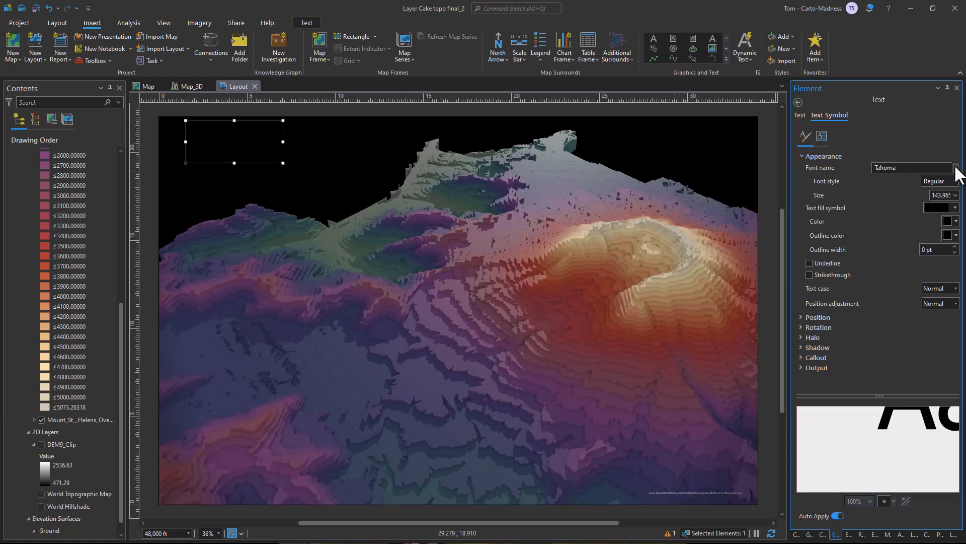
left_click(952, 170)
scroll(890, 231, "up", 15)
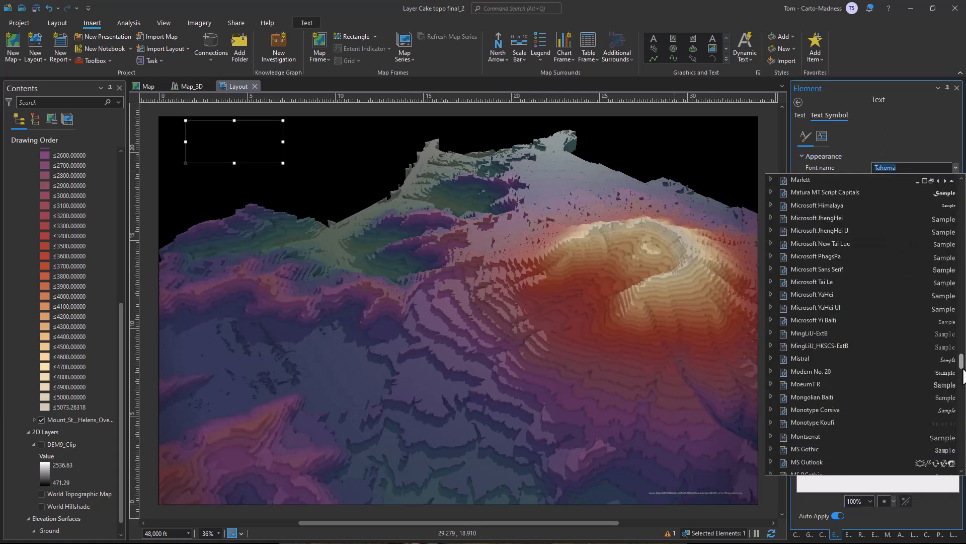
left_click_drag(962, 362, 961, 189)
left_click(816, 192)
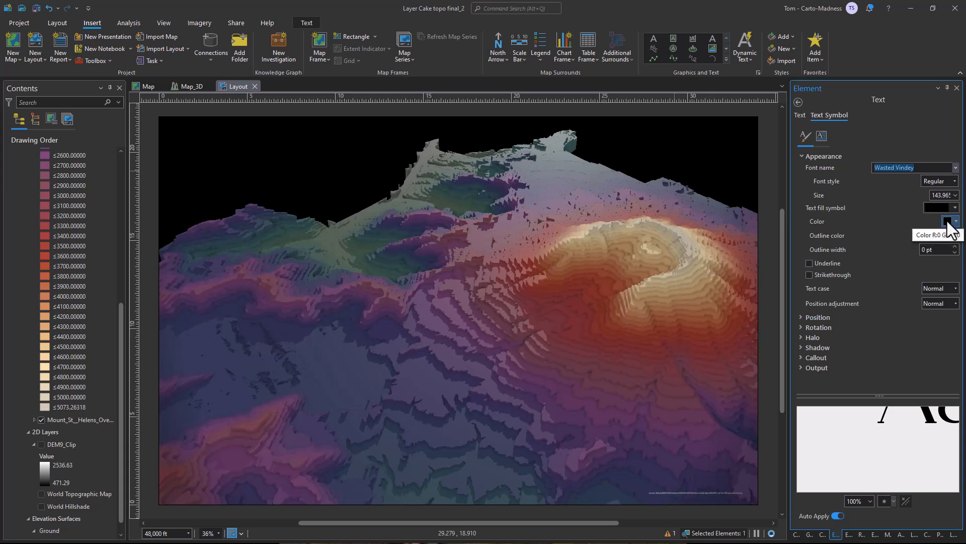
Make the title text's outline color and fill color white.
left_click(954, 235)
left_click(838, 270)
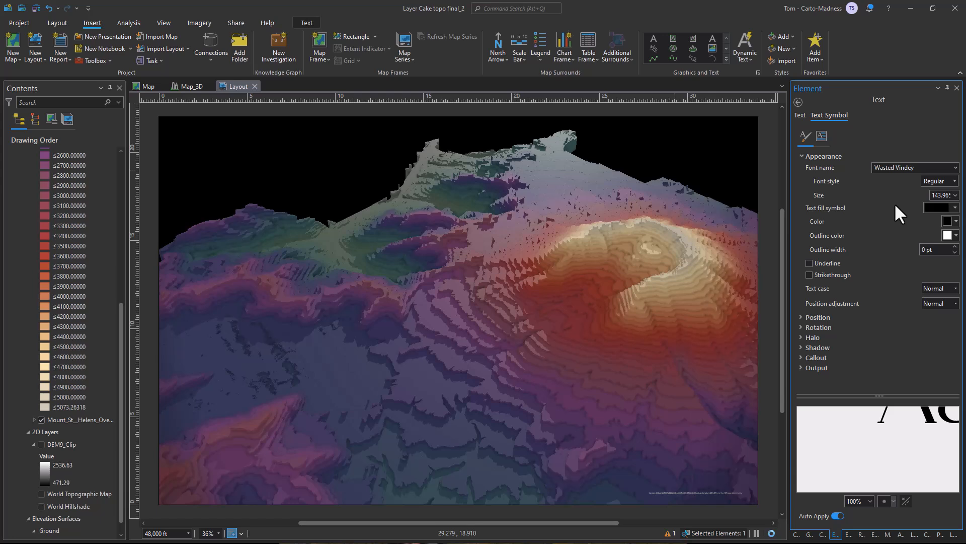
left_click(943, 208)
left_click(916, 206)
left_click(946, 222)
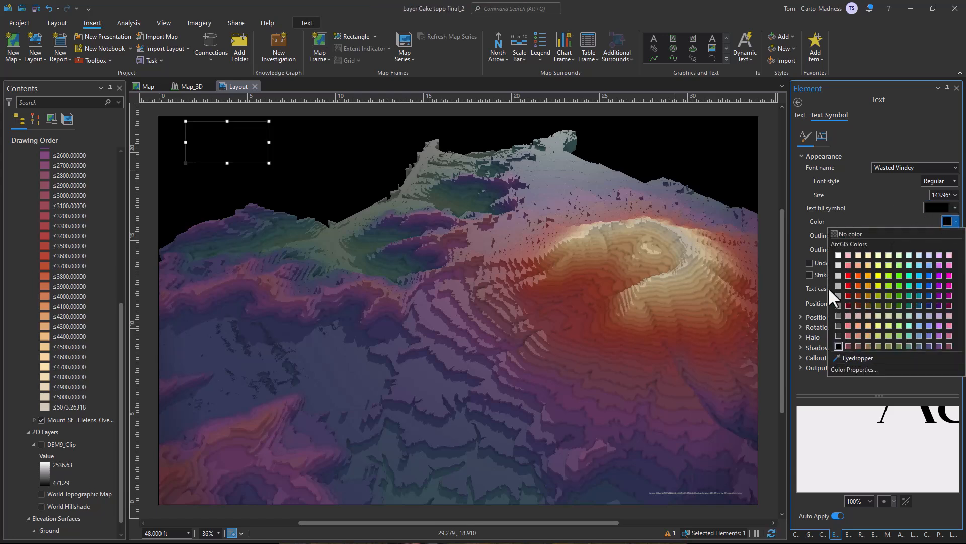
left_click(839, 255)
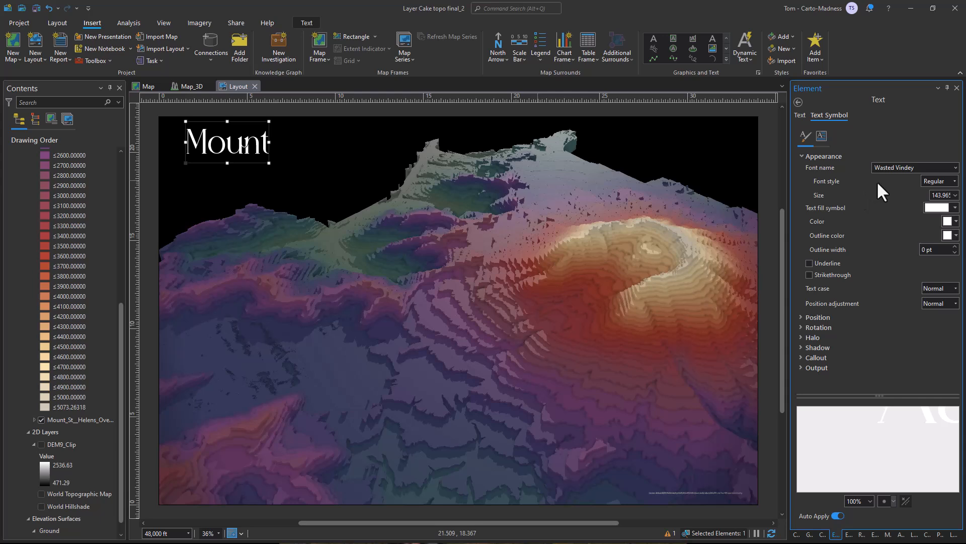
Change the title text's solid fill to a gradient fill with Linear direction and a size of 100%.
left_click(937, 208)
left_click(897, 290)
left_click(821, 125)
left_click(854, 166)
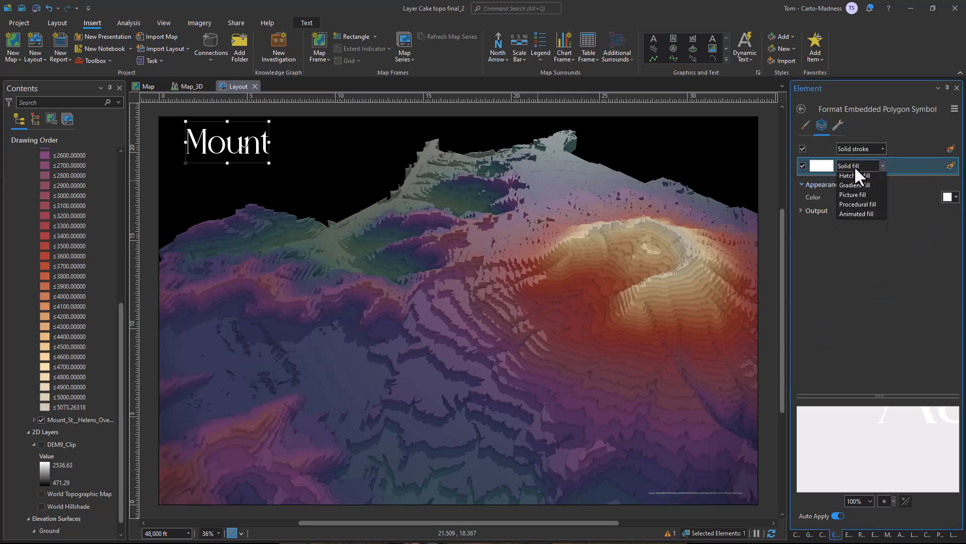
left_click(856, 196)
left_click(947, 240)
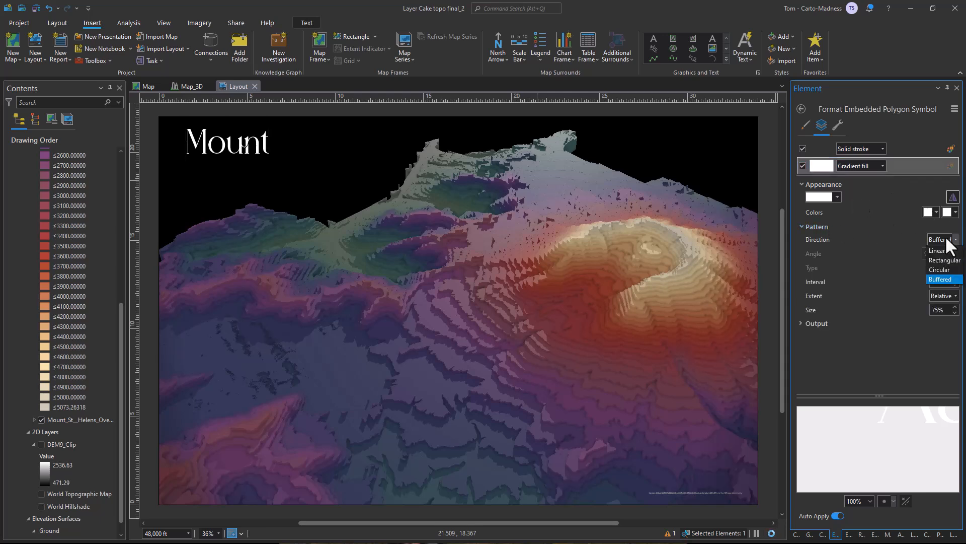
left_click(943, 288)
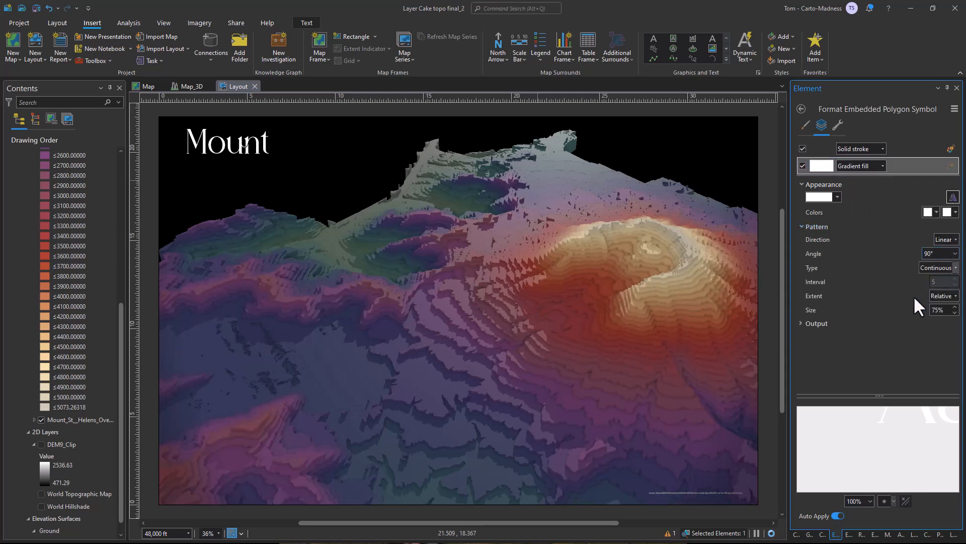
type("100")
key("Return")
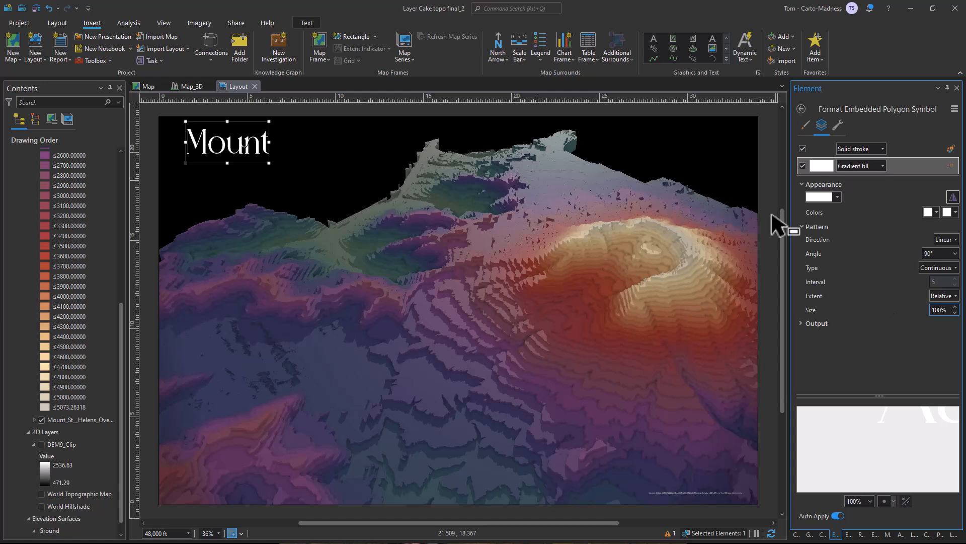
Make the end stop of the title's gradient pale blue and reverse the color scheme so blue leads into white.
left_click(823, 198)
left_click(828, 282)
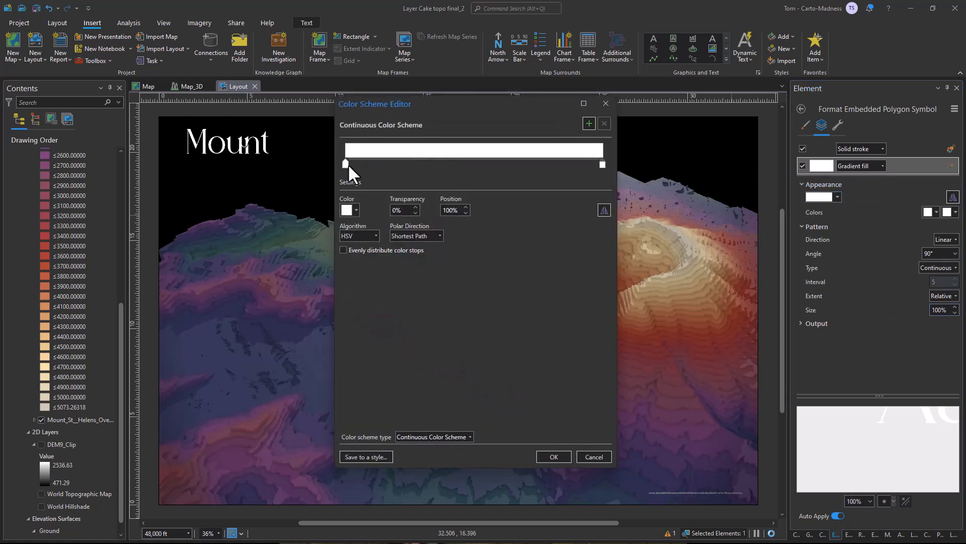
left_click(349, 212)
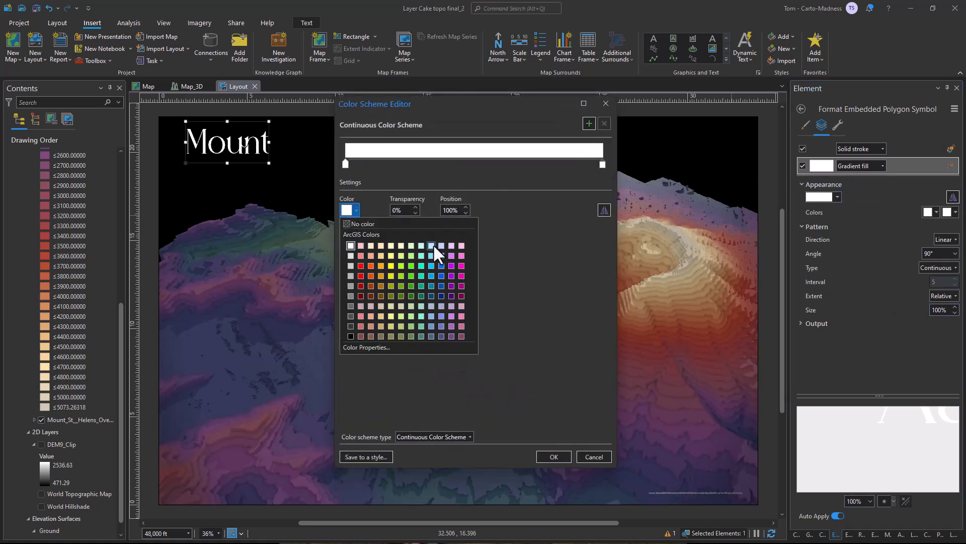
left_click(434, 243)
left_click(553, 456)
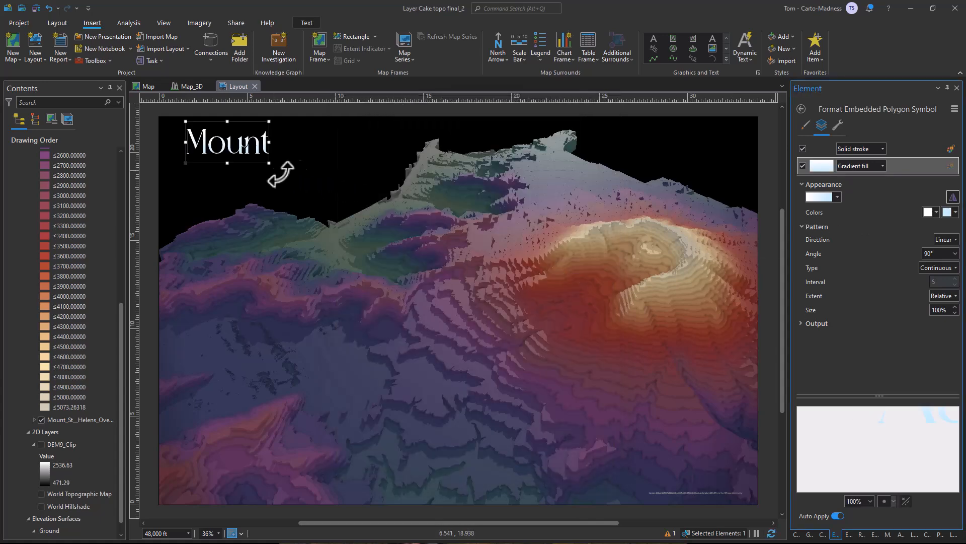
left_click(952, 196)
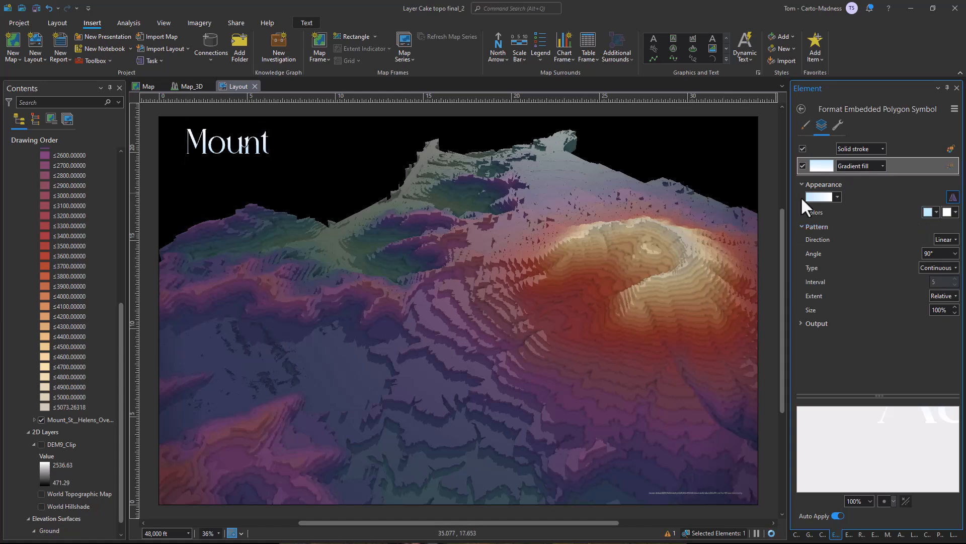
Reopen the title's gradient color scheme and change its first color stop to a stronger light blue.
scroll(173, 138, "up", 4)
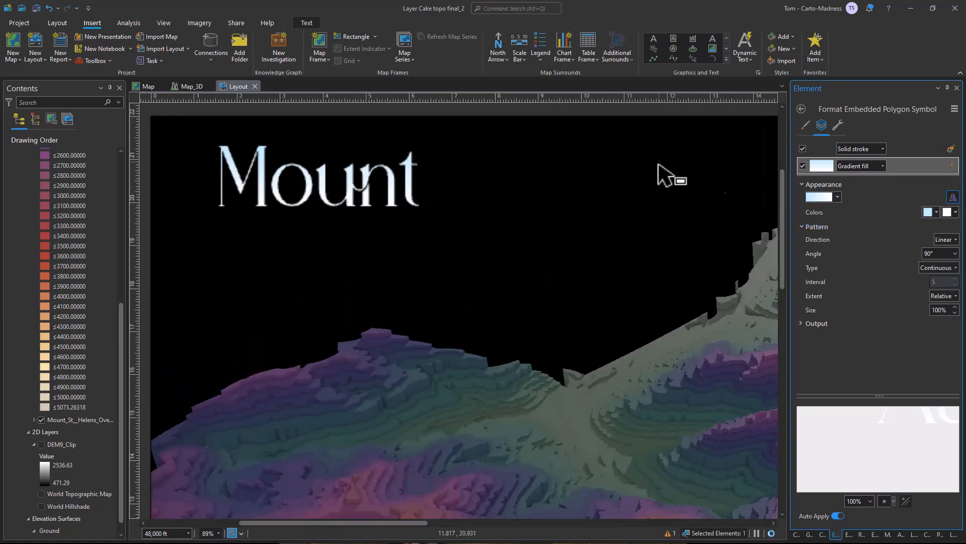
left_click(816, 196)
left_click(833, 283)
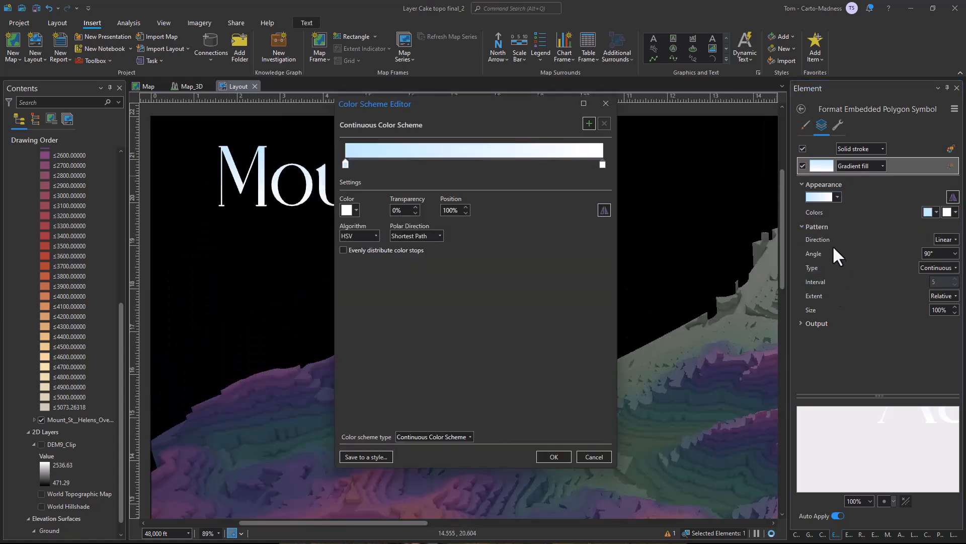
left_click(345, 164)
left_click(345, 207)
left_click(430, 256)
Add a white stop about two thirds along the gradient, make the end stop transparent, and apply the color scheme.
left_click_drag(602, 162, 513, 166)
left_click(603, 164)
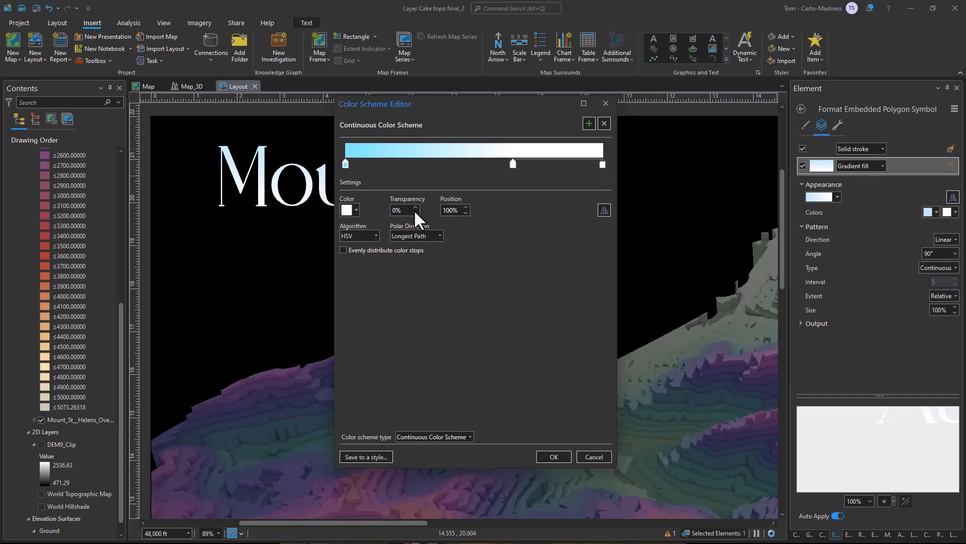
left_click(553, 457)
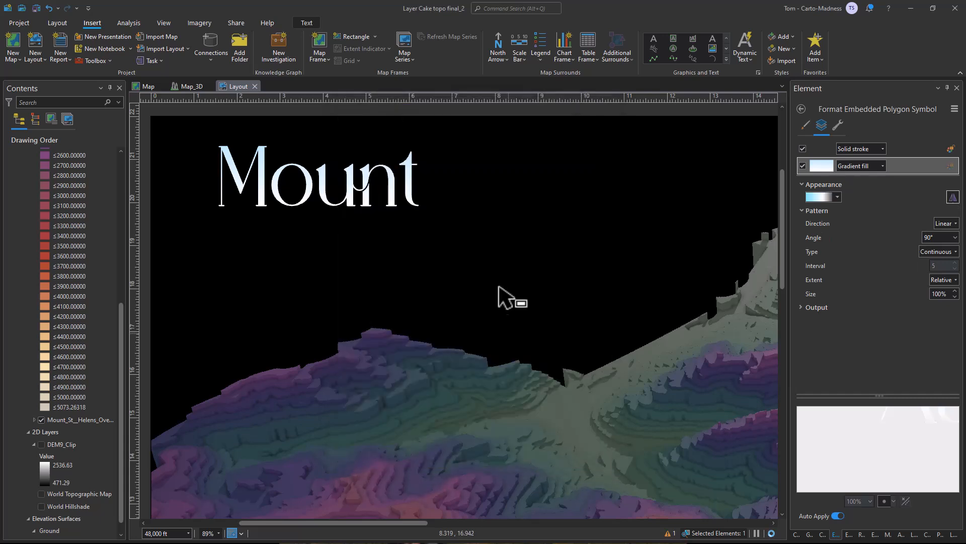
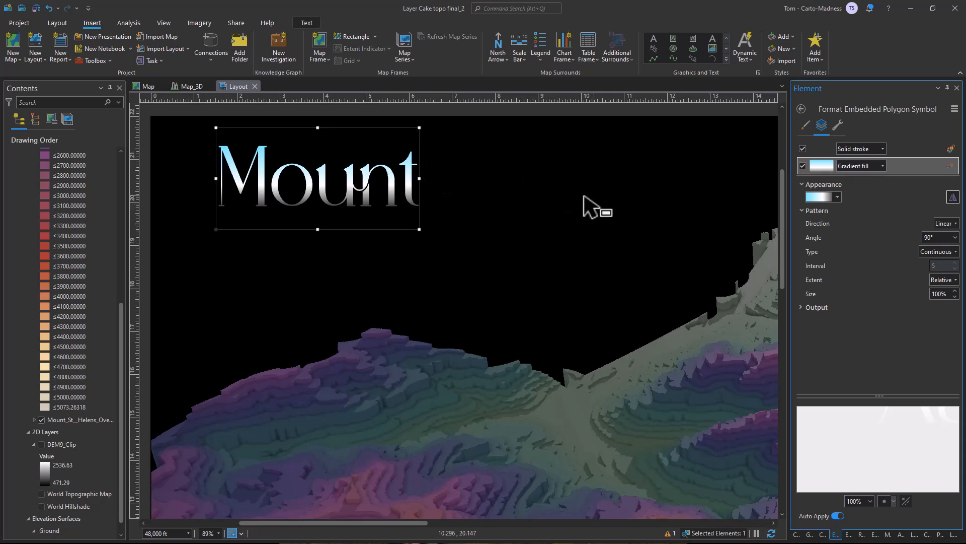
left_click(57, 24)
left_click(101, 38)
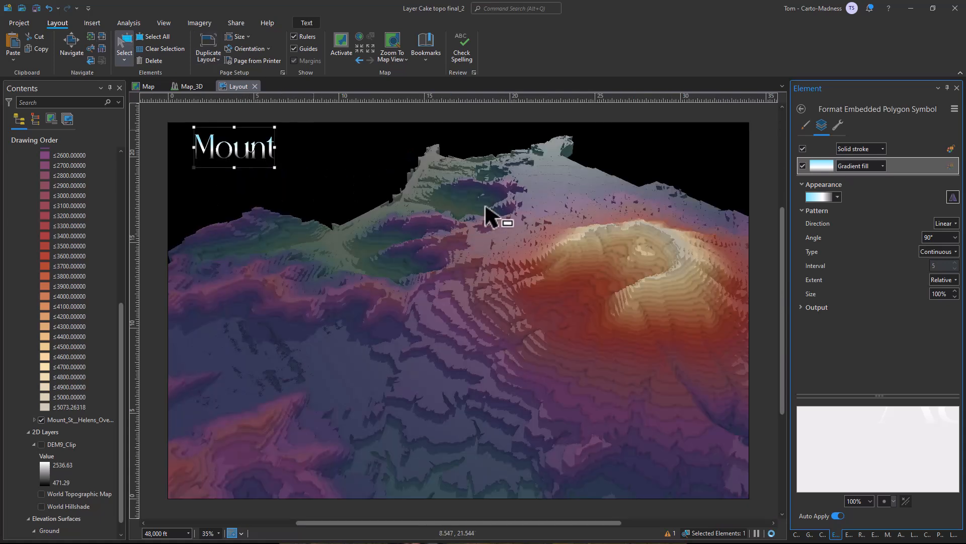
scroll(76, 201, "up", 10)
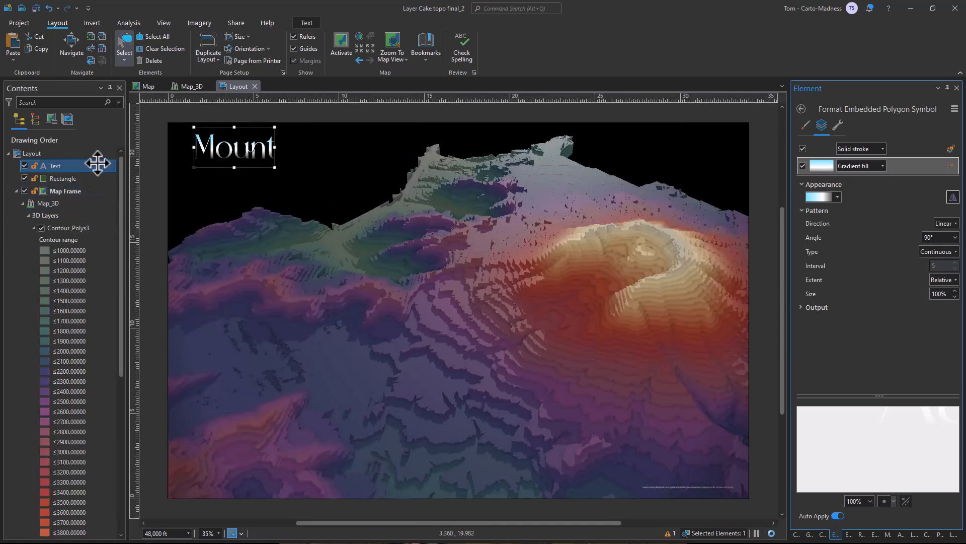
right_click(71, 167)
left_click(95, 216)
right_click(41, 156)
left_click(99, 189)
left_click_drag(243, 165, 371, 155)
key("Delete")
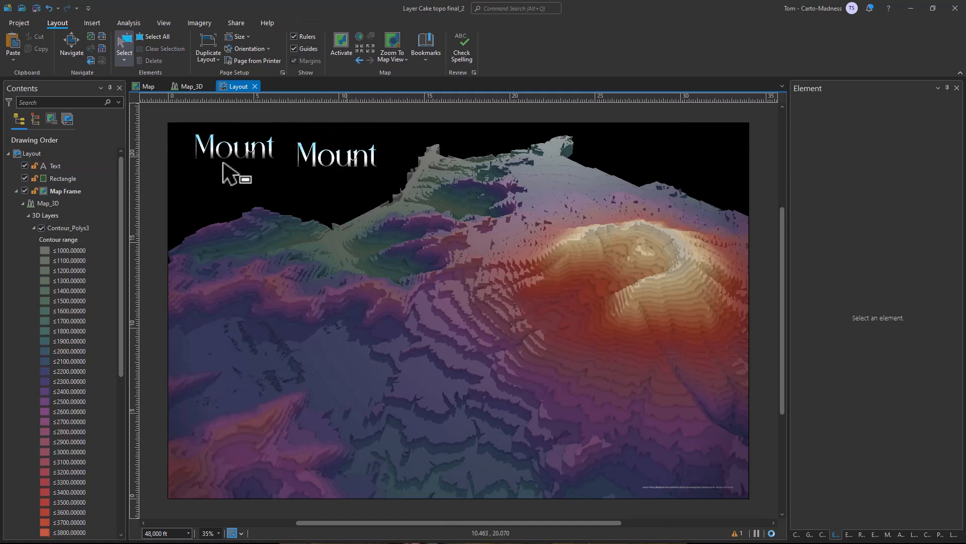
Set the font size of the title text "Mount" to 100 pt.
left_click(51, 166)
left_click(826, 113)
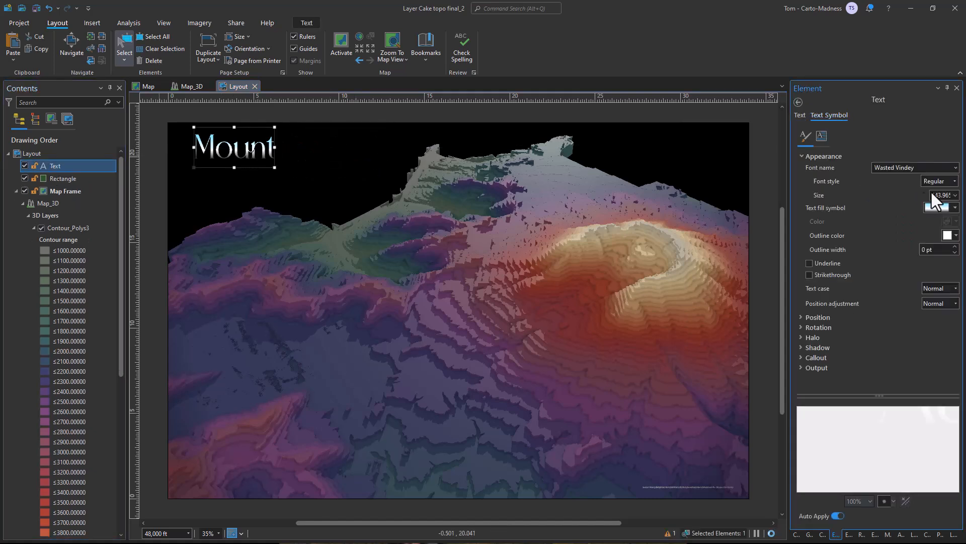
left_click(955, 195)
type("100")
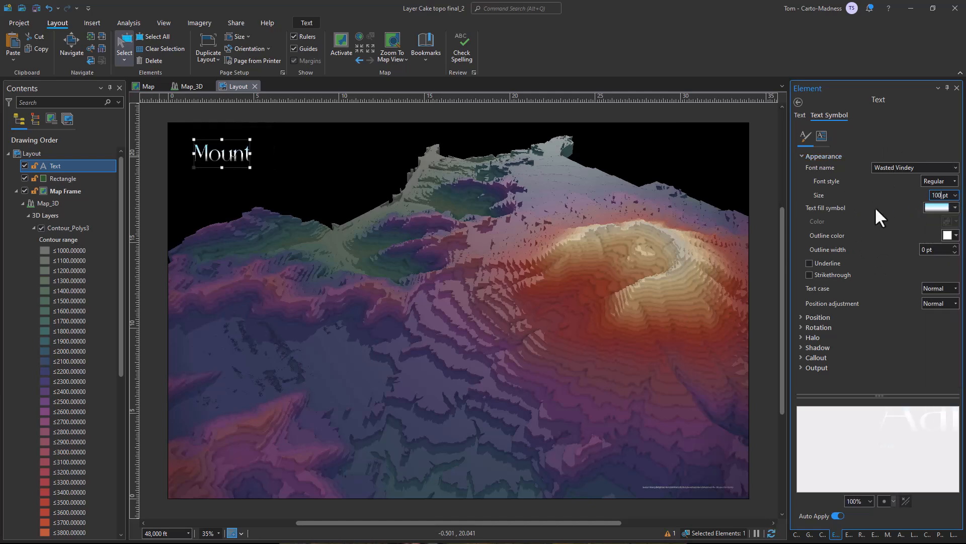
Duplicate the "Mount" text, pause layout drawing, and place the copy beside the original on the same line.
right_click(49, 166)
left_click(69, 164)
right_click(50, 161)
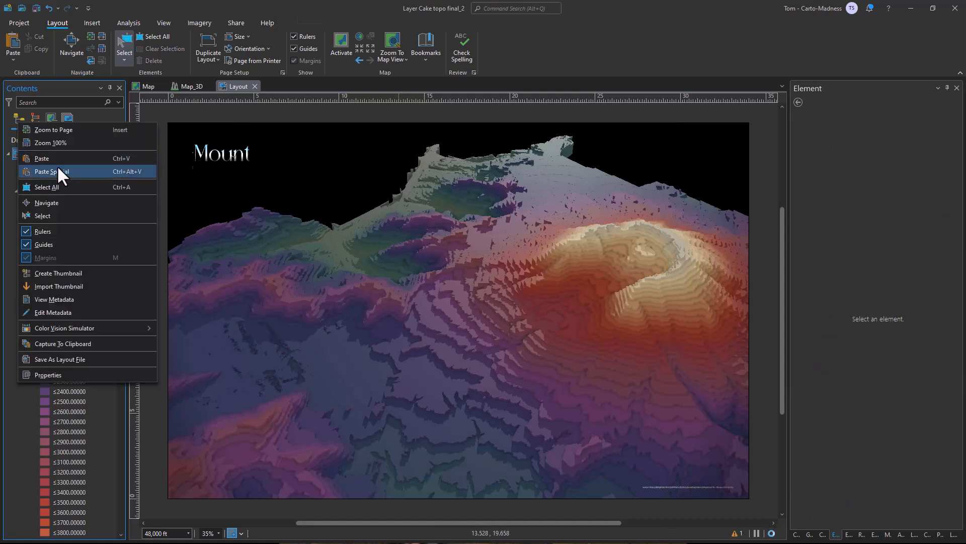
left_click(56, 162)
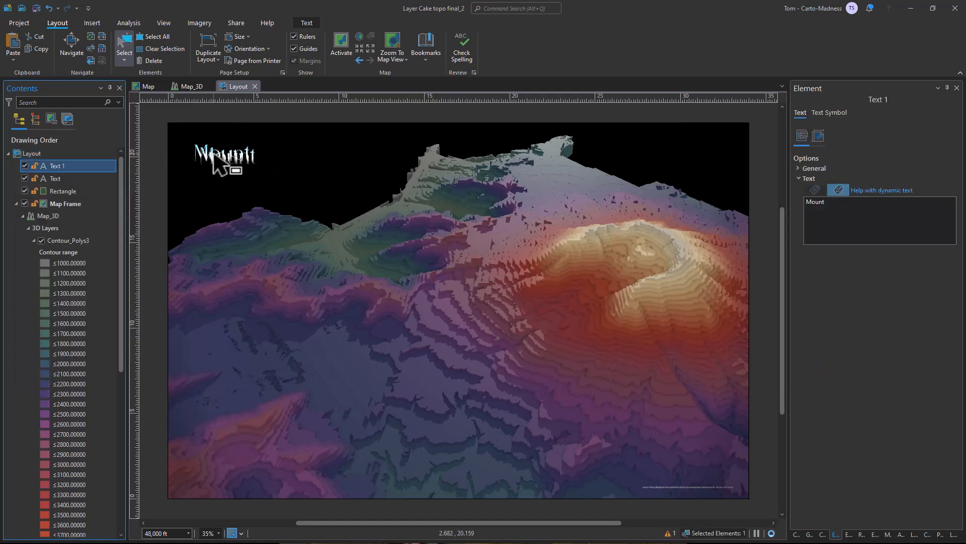
left_click(757, 533)
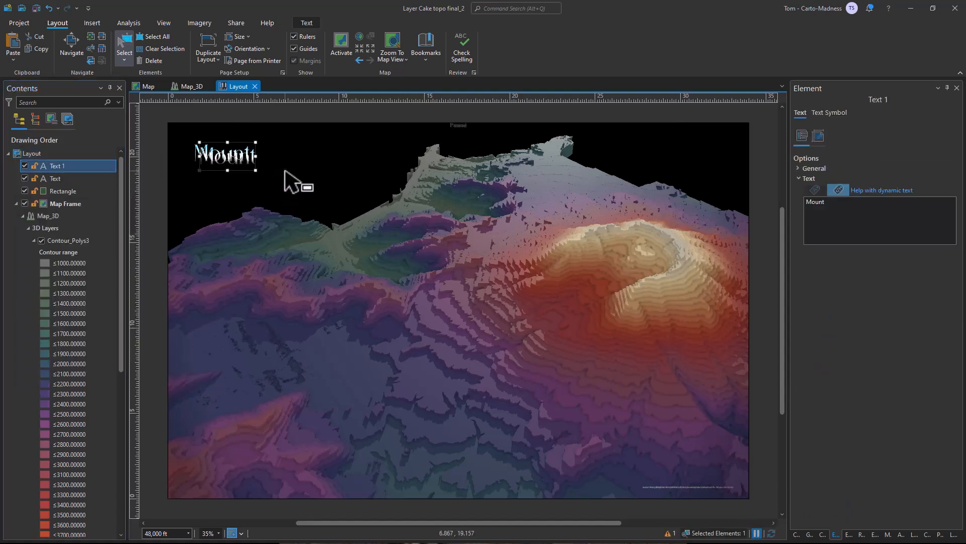
left_click_drag(244, 155, 305, 154)
scroll(207, 121, "up", 3)
scroll(207, 119, "up", 2)
scroll(398, 208, "down", 5)
Change the wording of the copied title text to "Helens".
left_click_drag(839, 218, 798, 182)
type("Saint")
left_click_drag(866, 226, 778, 219)
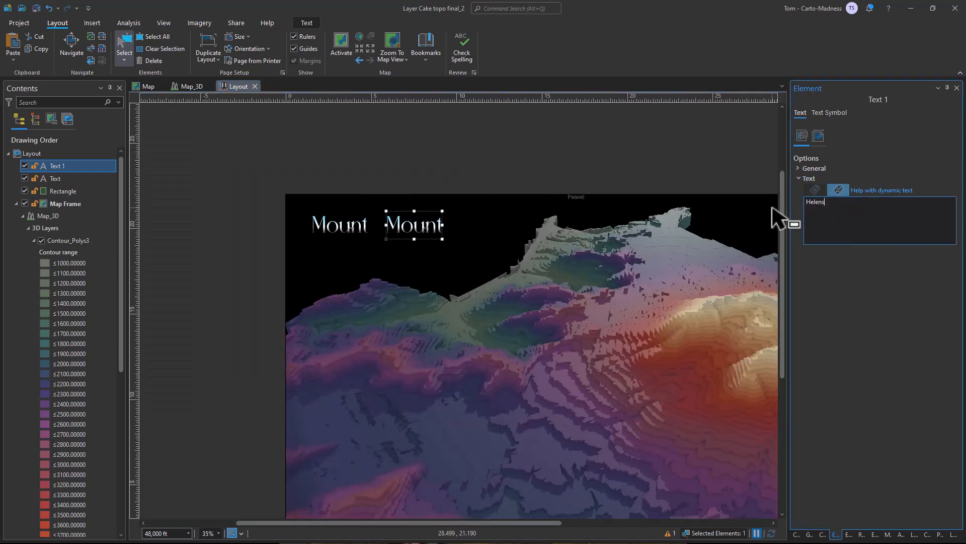
Rename the copied text element as Helens and the original text element as Mount.
left_click(53, 165)
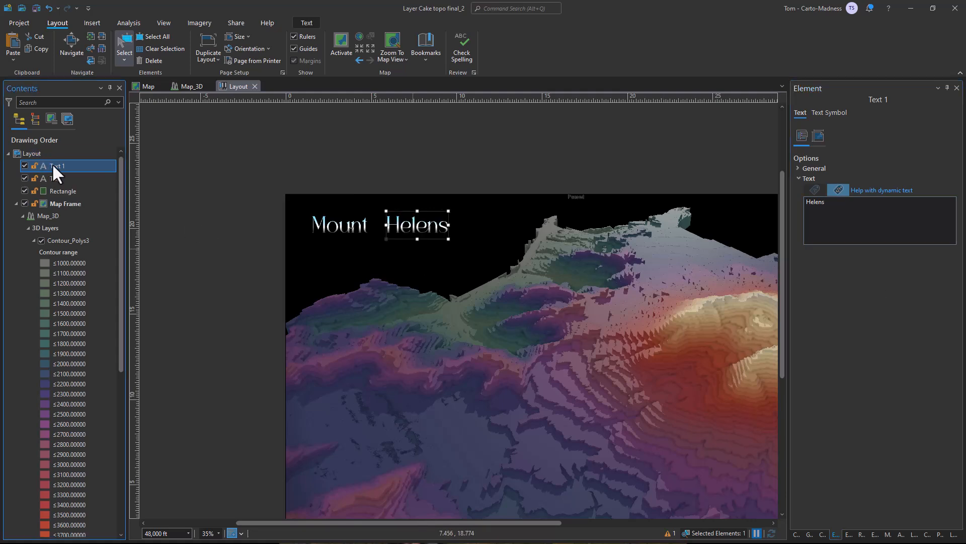
type("Helens")
key("Return")
left_click(70, 179)
left_click(69, 178)
type("Mount")
key("Return")
Duplicate the Mount text element and change the copy's wording to "St.".
right_click(69, 178)
left_click(82, 180)
left_click(34, 154)
key("ctrl+v")
scroll(384, 206, "up", 2)
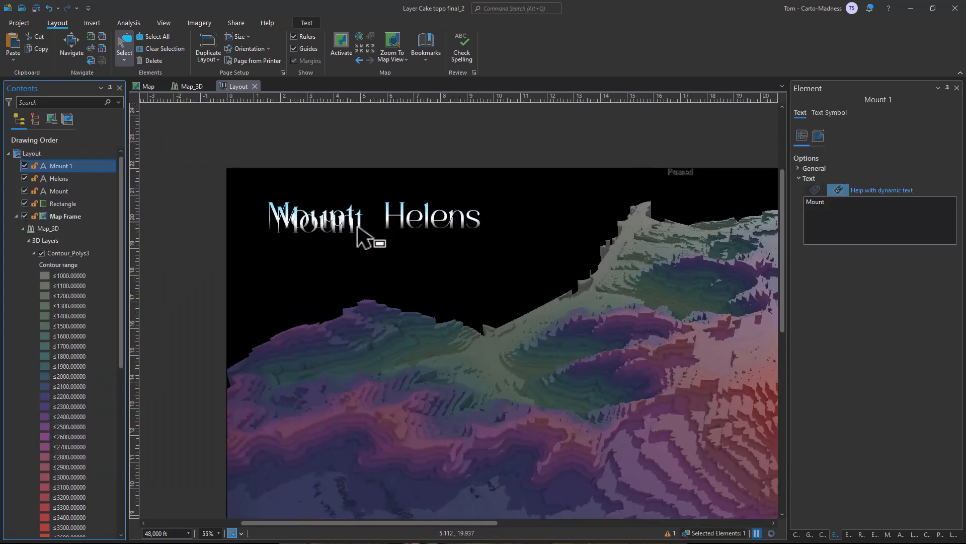
left_click_drag(941, 222, 788, 205)
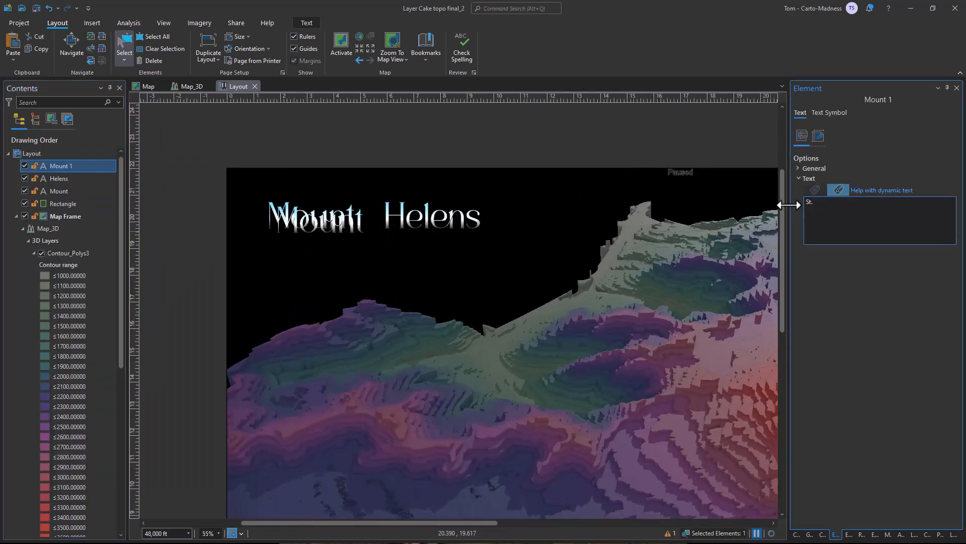
Underline the "St." text, set its size to 50 pt, and place it between "Mount" and "Helens".
left_click(831, 112)
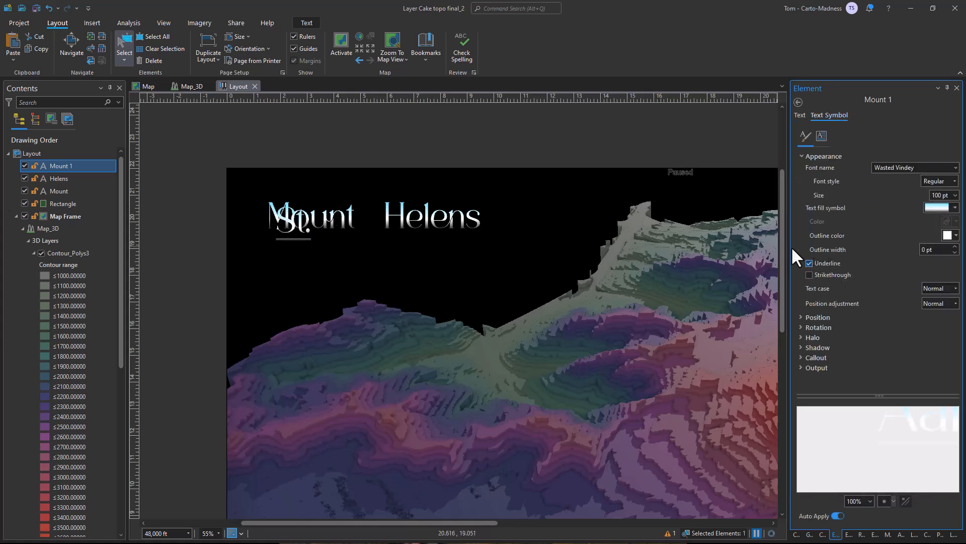
double_click(937, 195)
type("50")
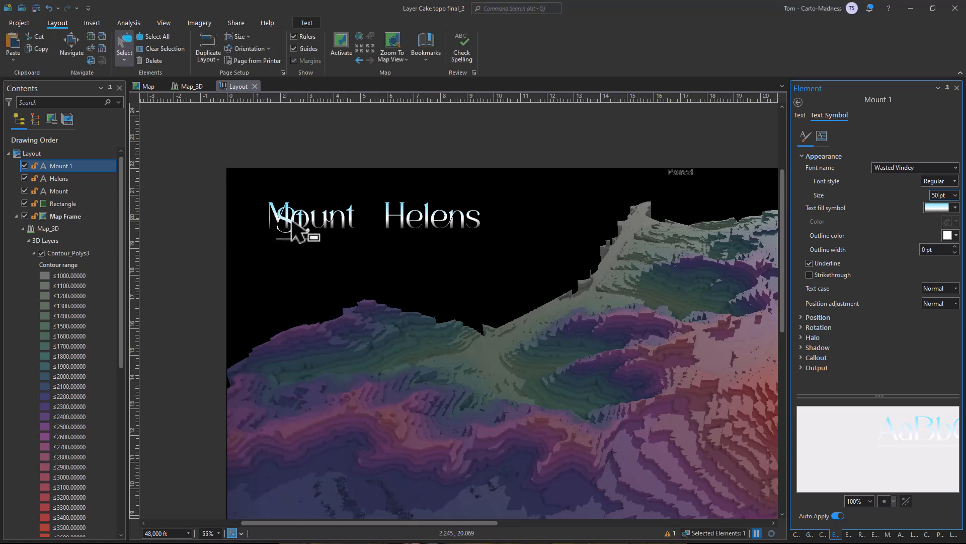
left_click_drag(289, 226, 373, 228)
Set the rotation angle of the "St." text to 20°.
left_click(812, 327)
left_click(924, 341)
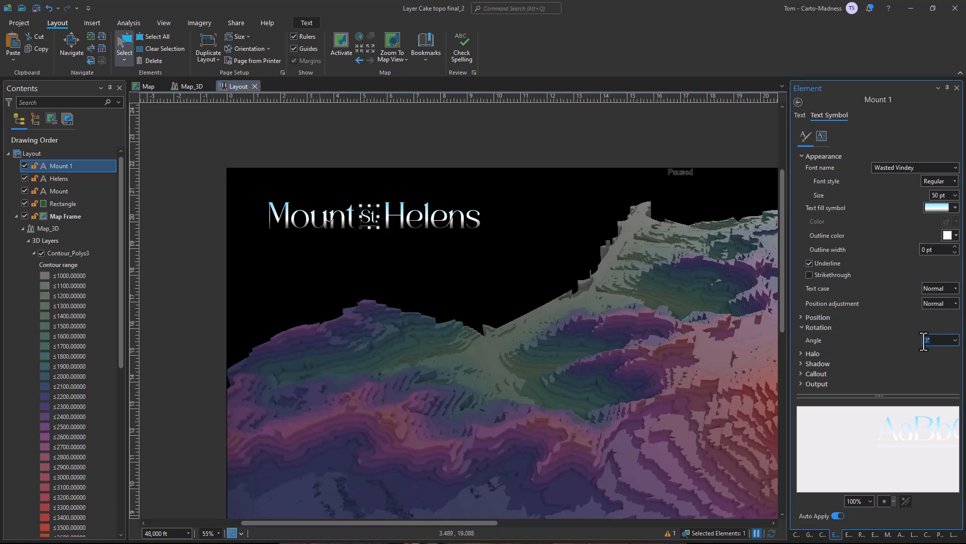
type("20")
key("Return")
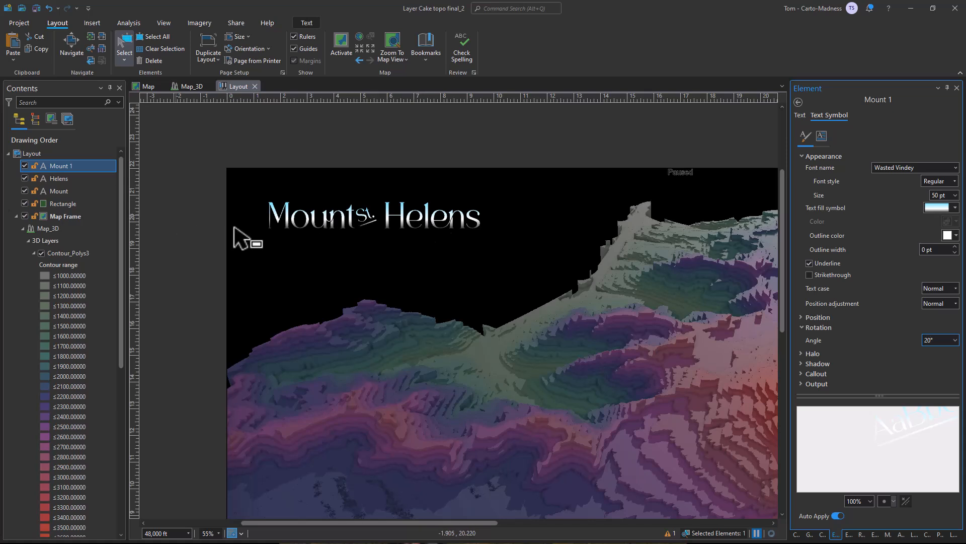
Align the "Mount", "St." and "Helens" text elements to a common middle.
left_click(59, 178, "ctrl")
left_click(59, 191, "ctrl")
right_click(59, 191)
mouse_move(101, 321)
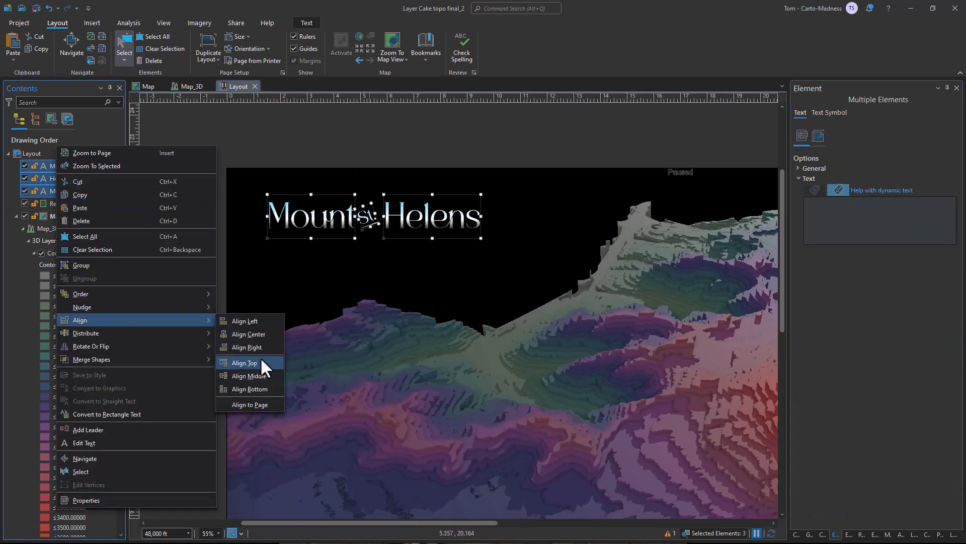
left_click(256, 376)
Distribute the three title words by their horizontal centers and group them.
right_click(82, 175)
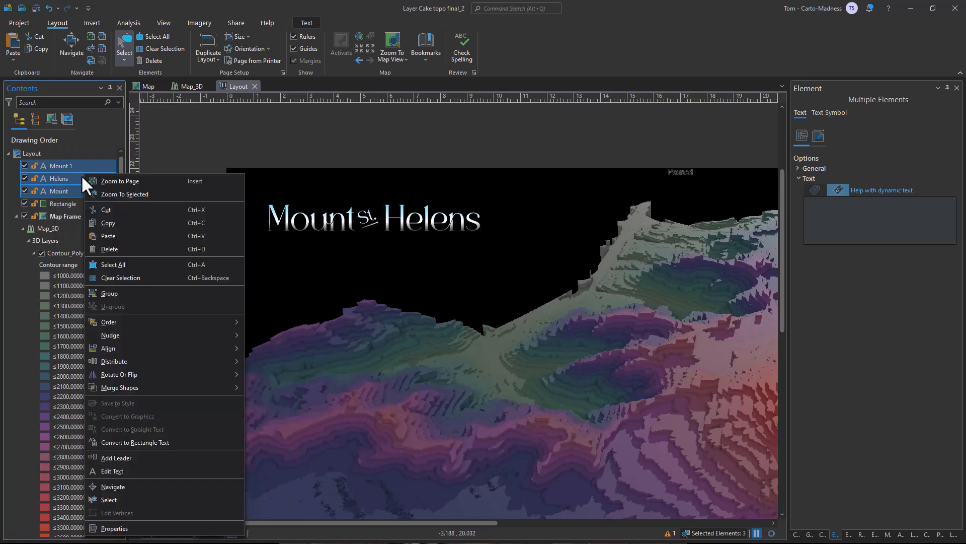
mouse_move(128, 361)
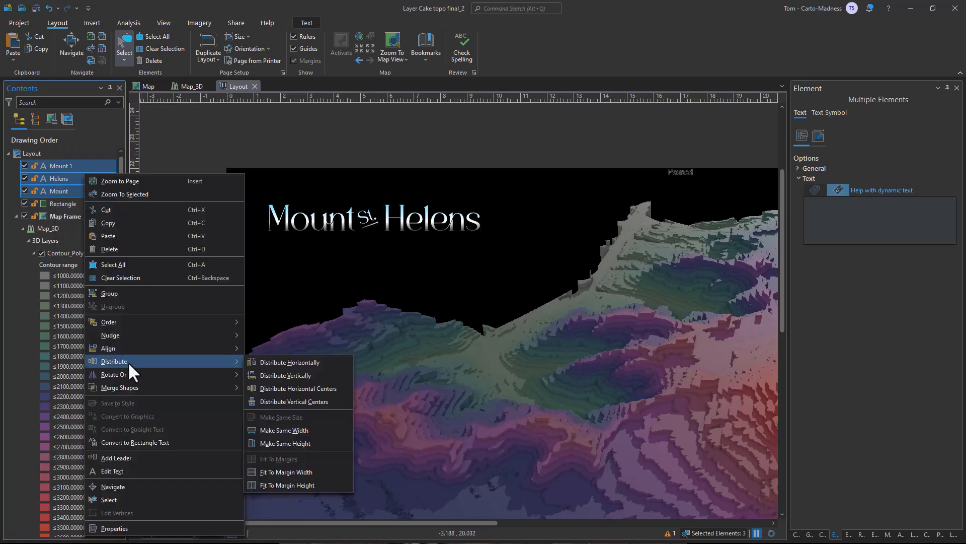
left_click(307, 389)
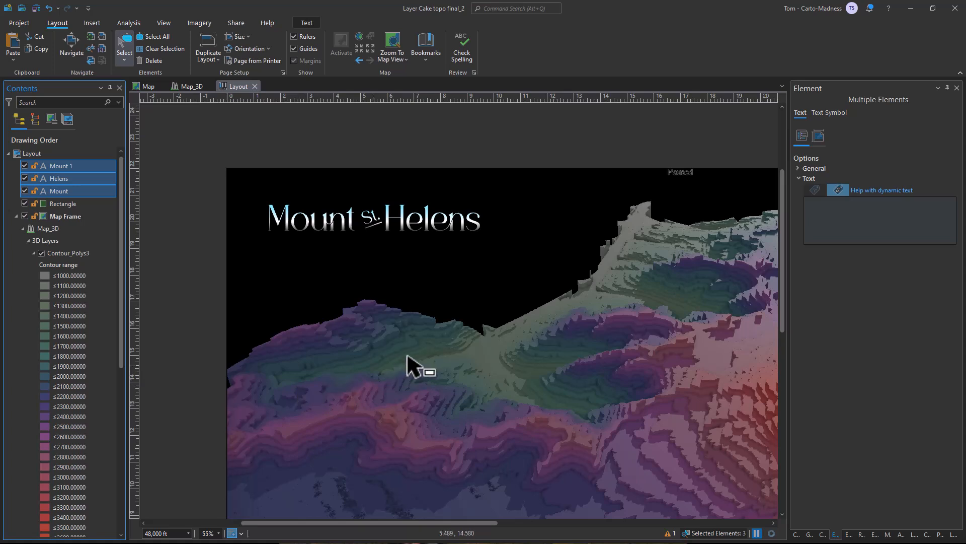
right_click(77, 166)
left_click(120, 288)
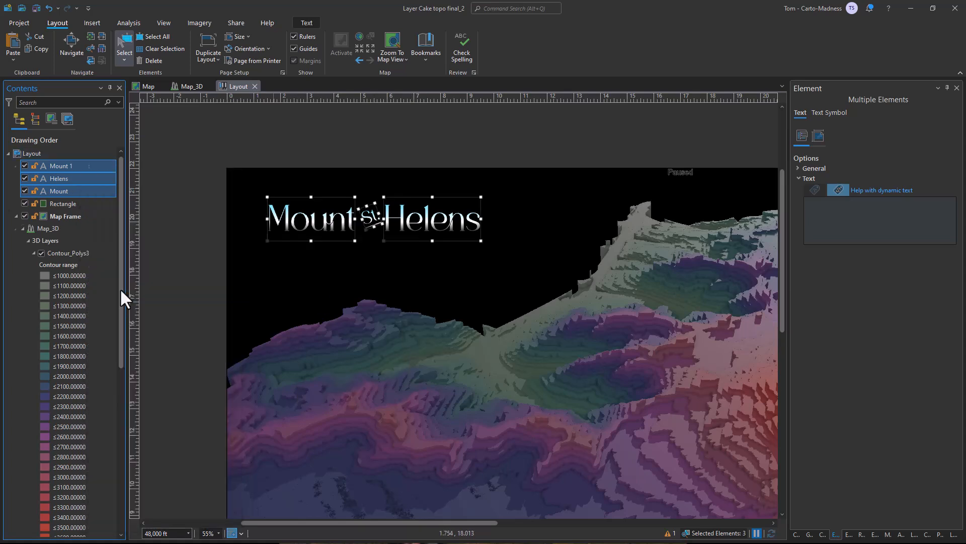
Duplicate the Helens text inside the title group and place the copy below the title.
left_click(74, 178)
right_click(73, 178)
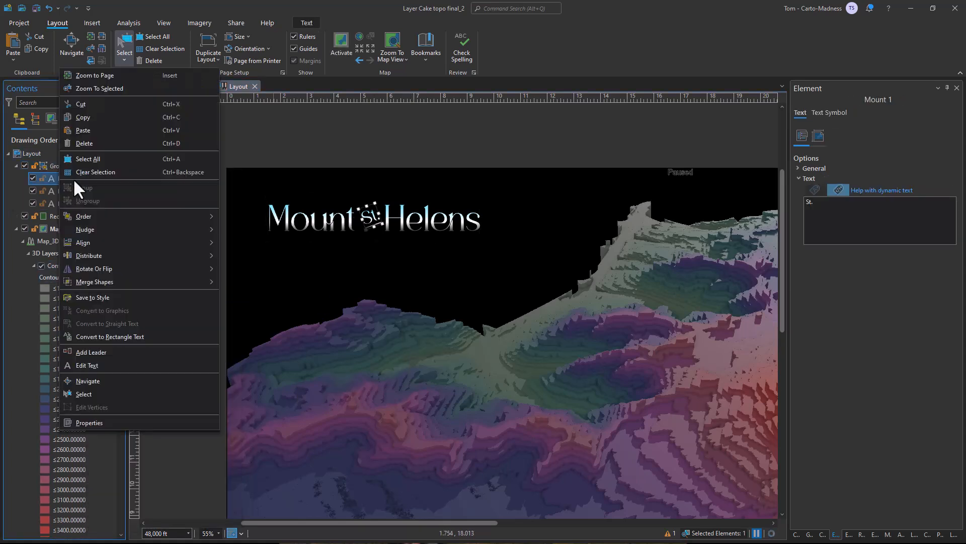
left_click(83, 119)
right_click(62, 190)
left_click(62, 190)
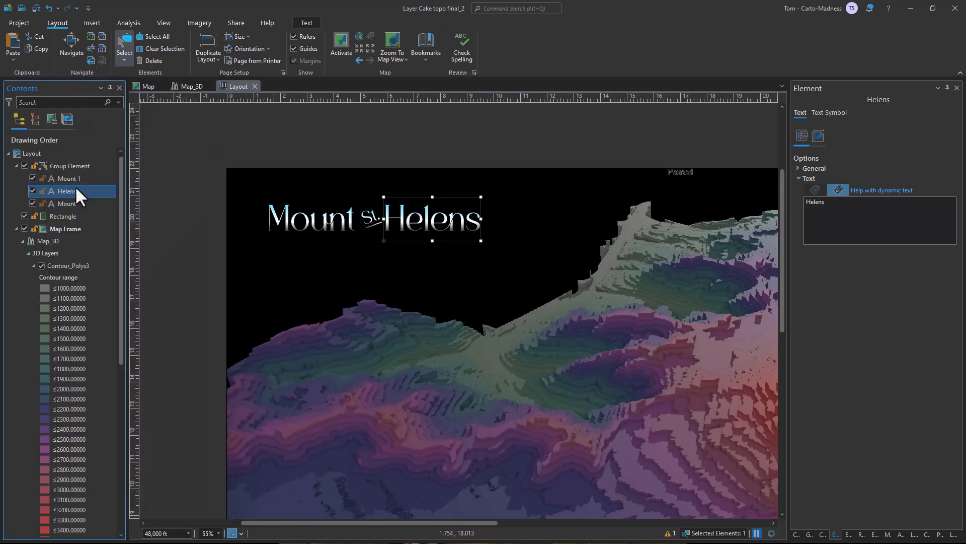
left_click(70, 166)
right_click(70, 165)
left_click(95, 228)
mouse_move(407, 246)
left_mouse_down()
mouse_move(422, 261)
mouse_move(417, 250)
left_mouse_up()
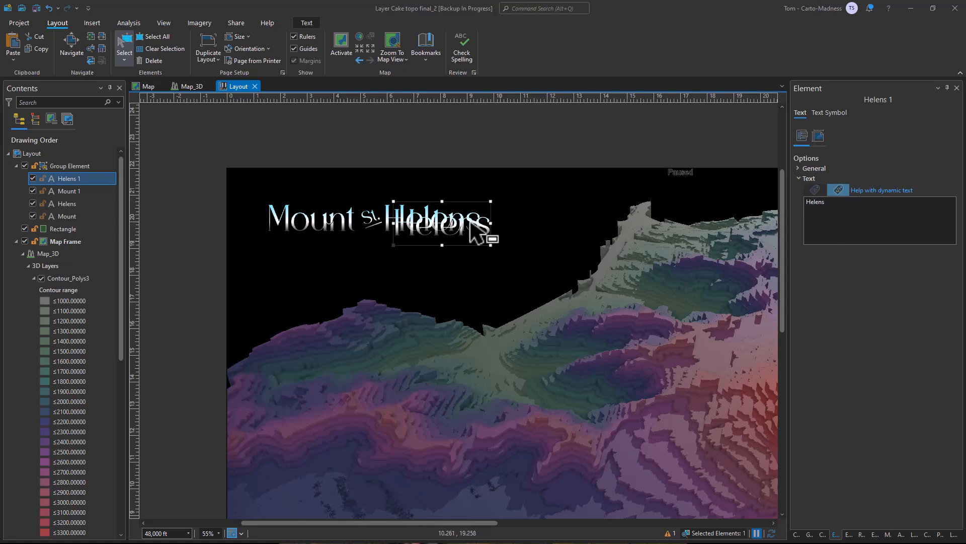
left_click_drag(466, 229, 394, 268)
Change the wording of the text below the title to "8,363 ft - 2,549 m".
left_click_drag(838, 202, 781, 205)
type("8,363 ft - 2,54")
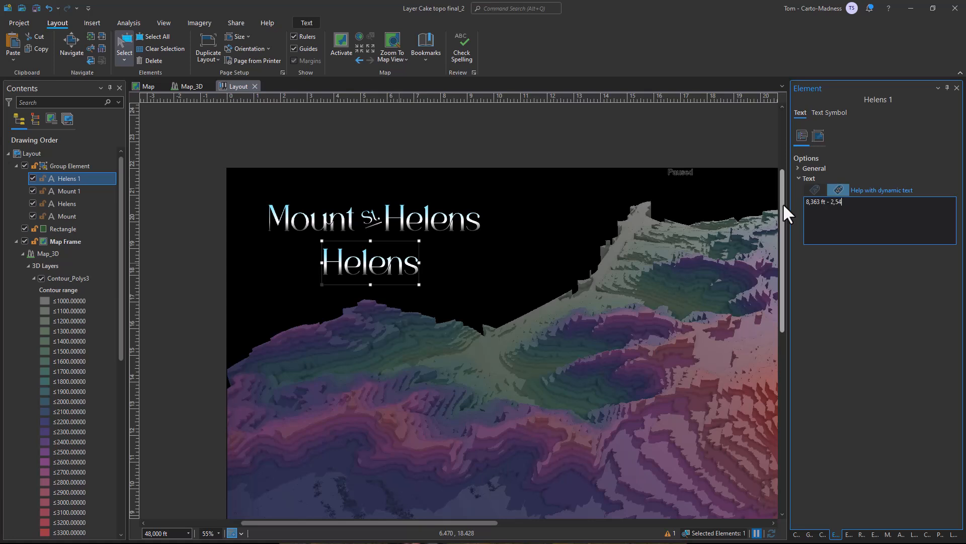
type("9 m")
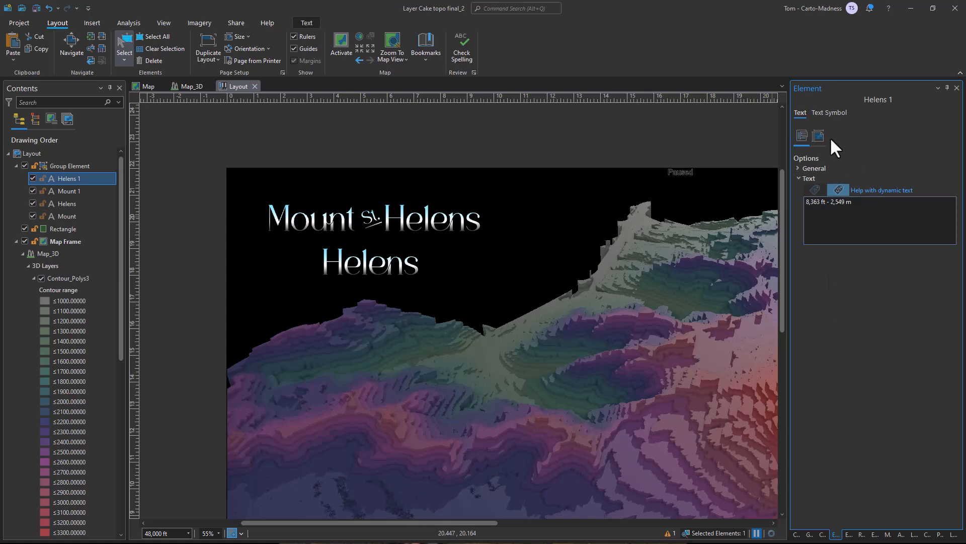
Set the elevation text's size to 35 pt and move it up close beneath the title.
left_click(829, 113)
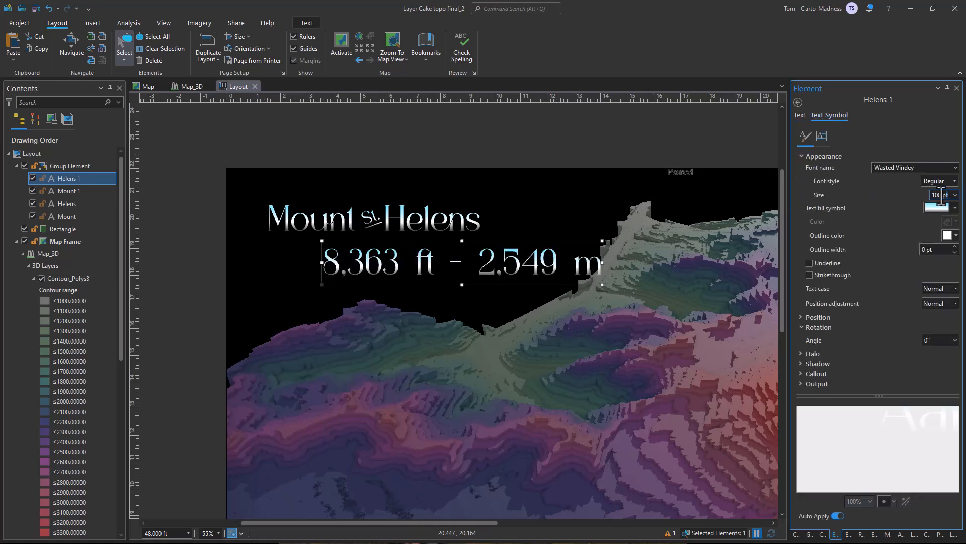
type("20")
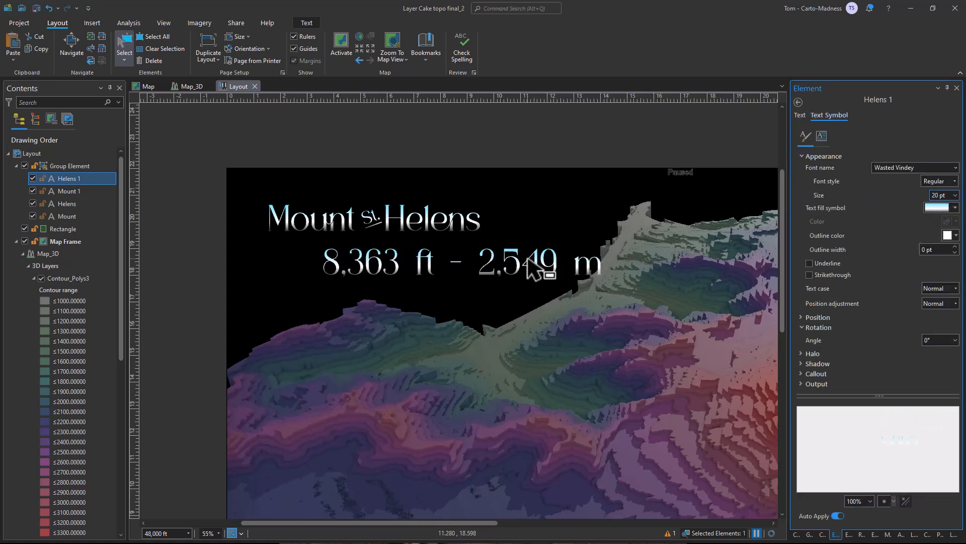
key("Return")
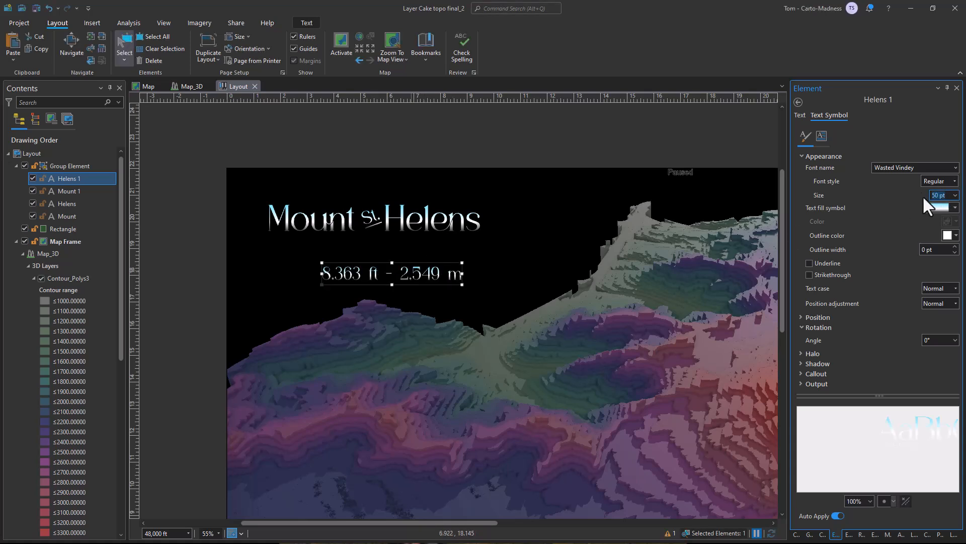
type("35")
left_click_drag(386, 278, 384, 248)
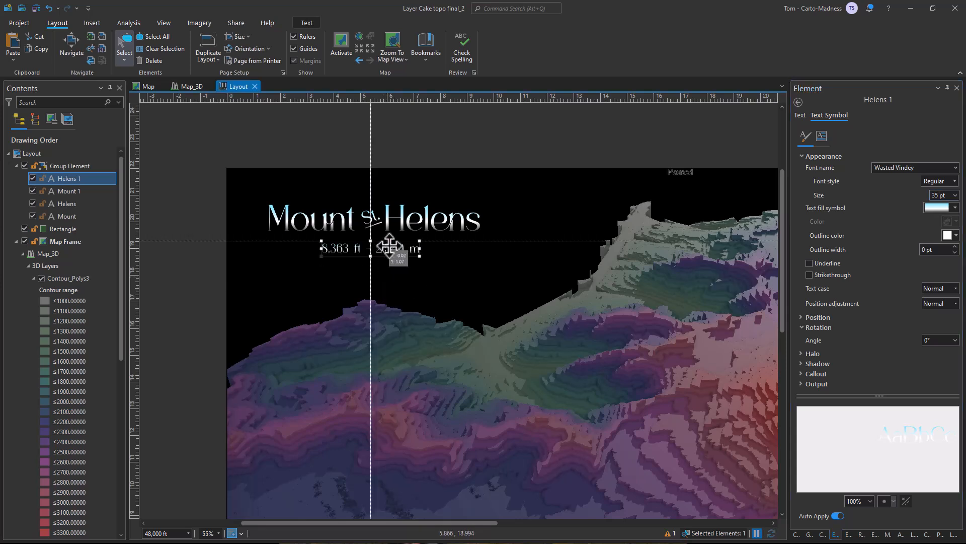
left_click(238, 147)
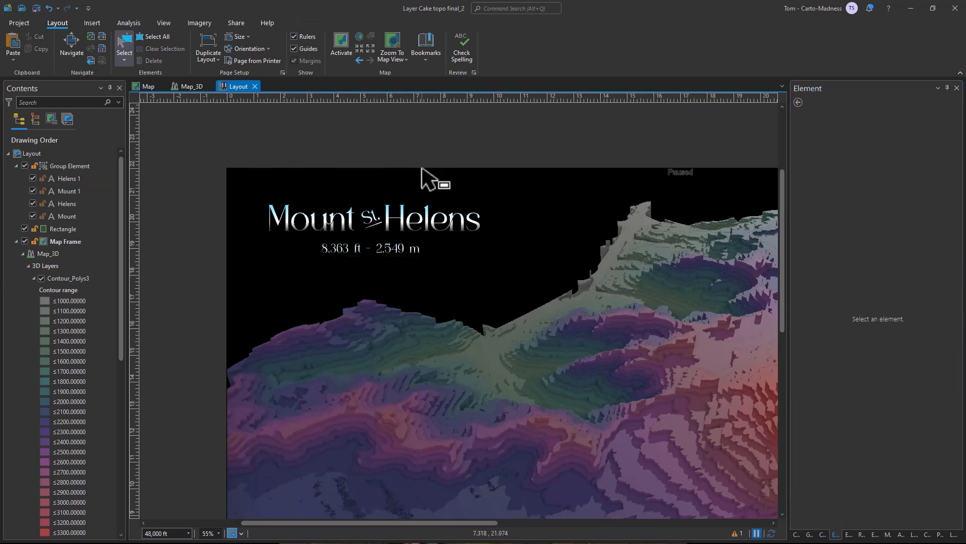
Add a horizontal and a vertical guide about one ruler unit in from the page's top and left edges.
right_click(133, 194)
left_click(164, 201)
left_click(253, 97)
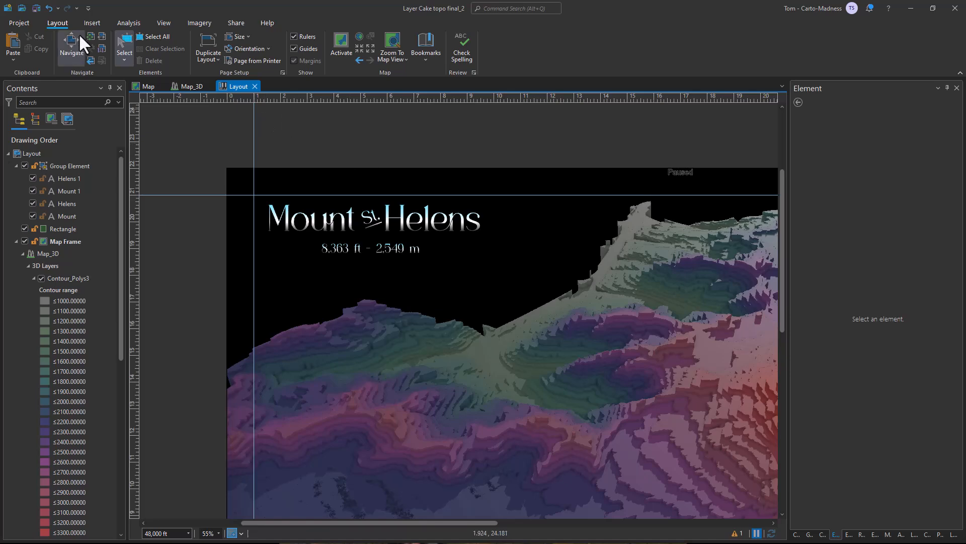
Rename the "8,363 ft - 2,549 m" text element as Elevation.
scroll(595, 270, "down", 2)
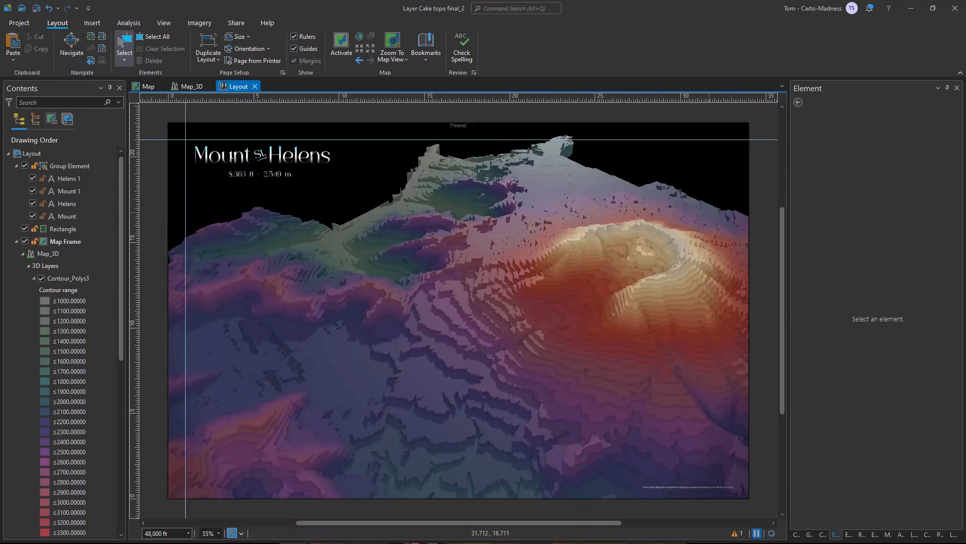
left_click(89, 180)
left_click(84, 179)
type("Elevation")
key("Return")
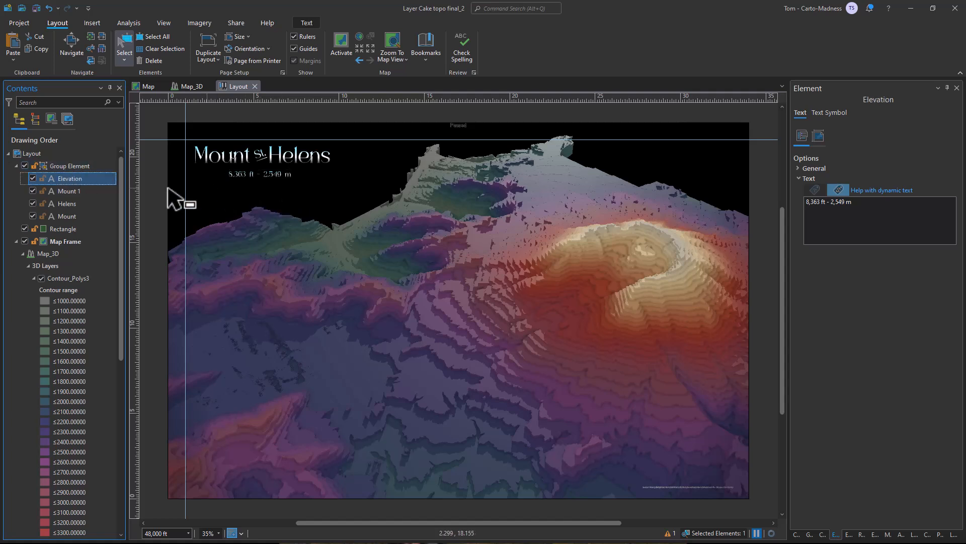
Duplicate the Elevation text element and move the copy into the black sky above the volcano's right rim.
right_click(77, 165)
left_click(108, 183)
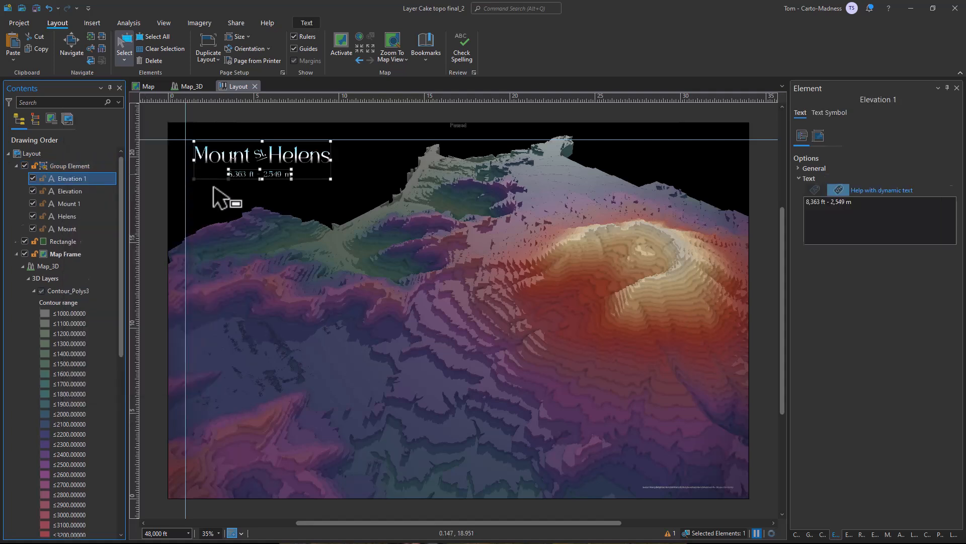
left_click_drag(259, 178, 696, 178)
Change the copied text's wording to "Summit" and rename its element as Summit.
triple_click(850, 203)
type("Summit")
double_click(822, 204)
left_click(73, 179)
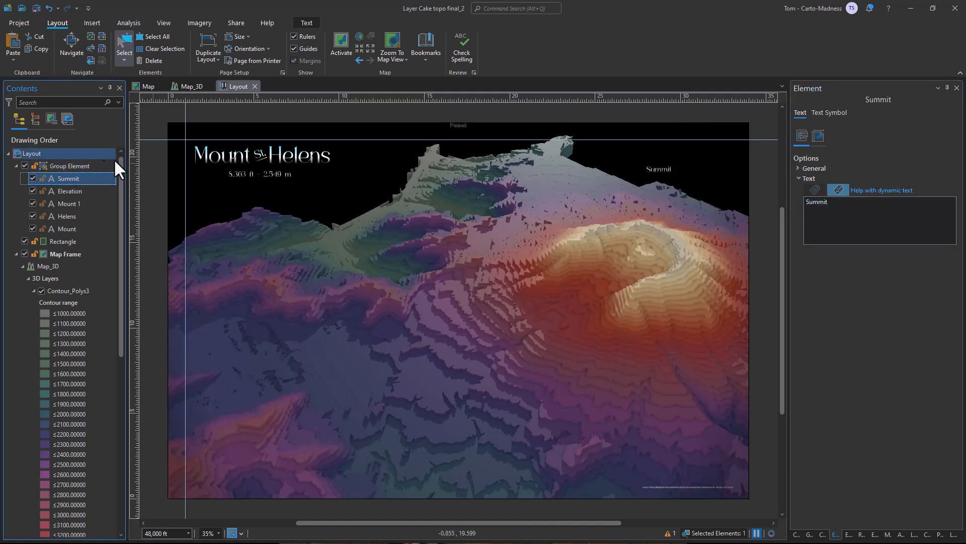
Draw a straight vertical line from beside the Summit text down to the crater rim.
left_click(103, 24)
left_click(673, 58)
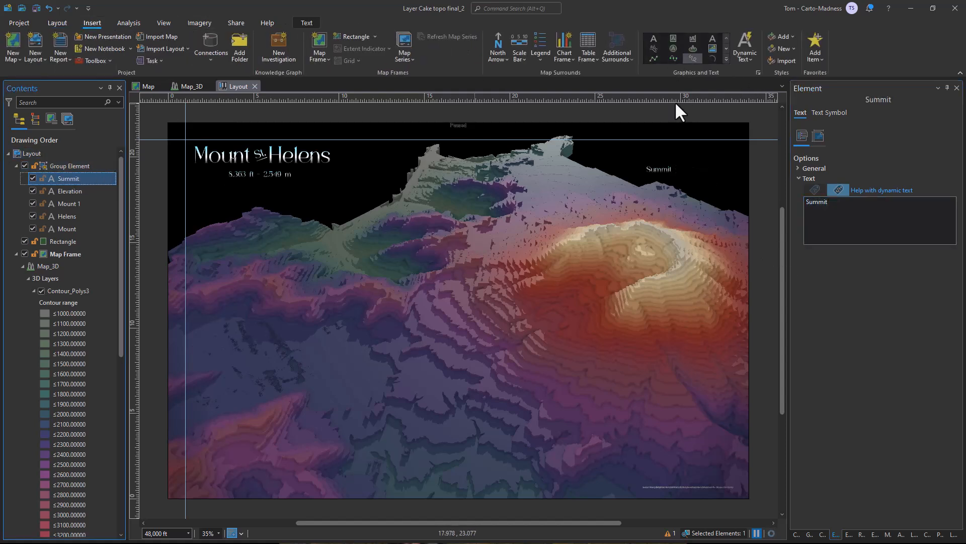
left_click(726, 59)
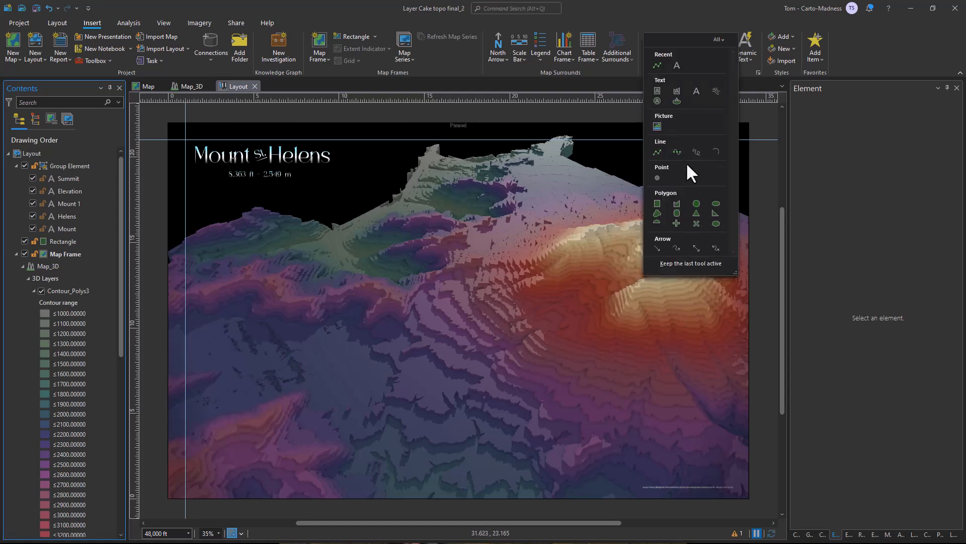
left_click(657, 65)
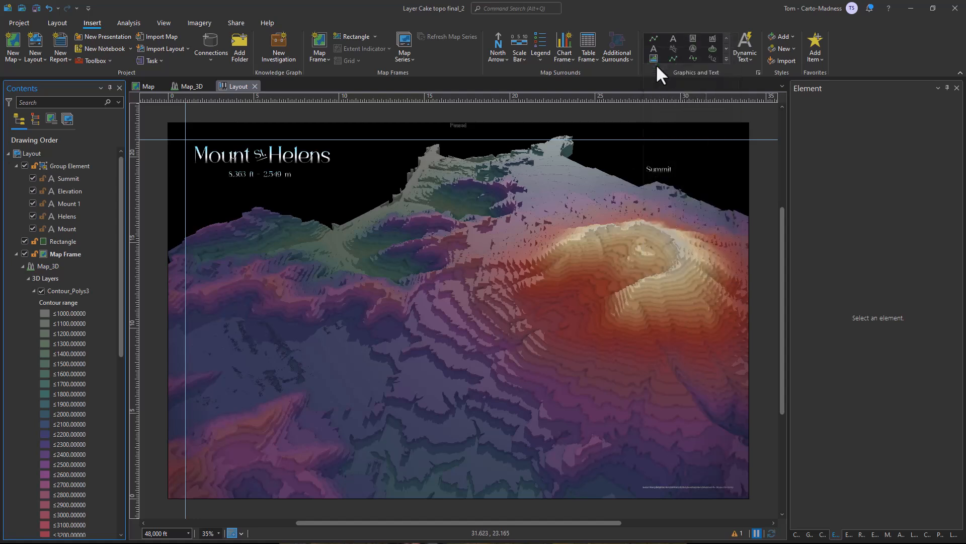
left_click(677, 171)
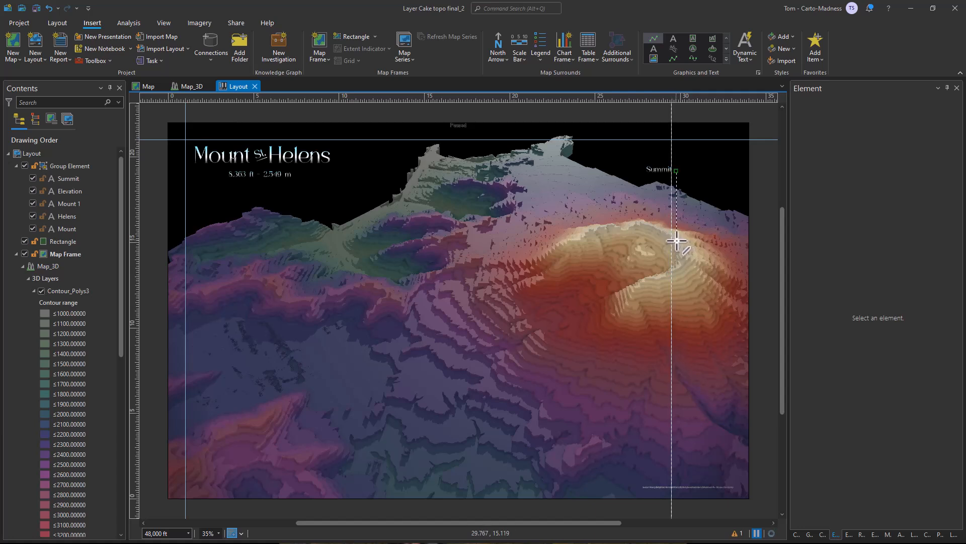
double_click(677, 241)
Set the leader line's stroke to light blue with a width of 2 pt.
left_click(822, 114)
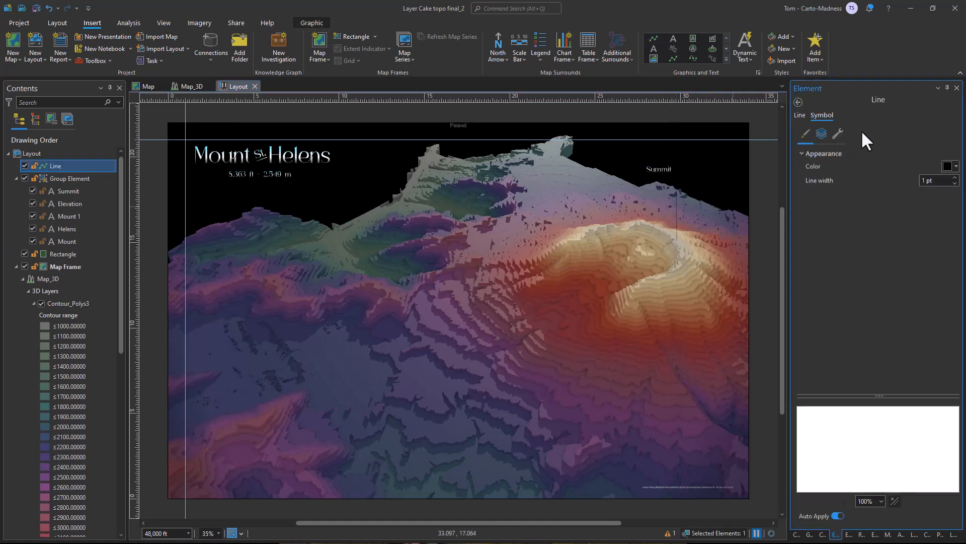
left_click(955, 188)
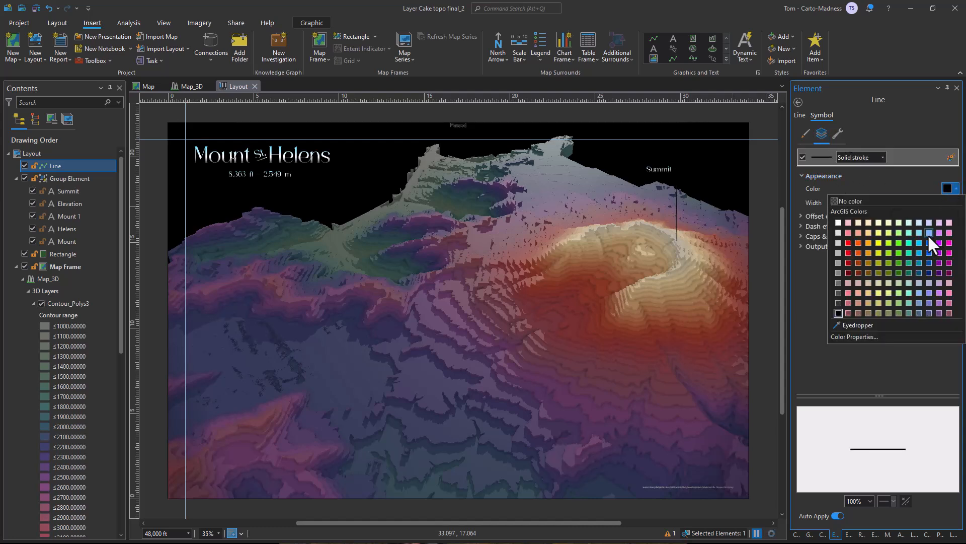
left_click(929, 233)
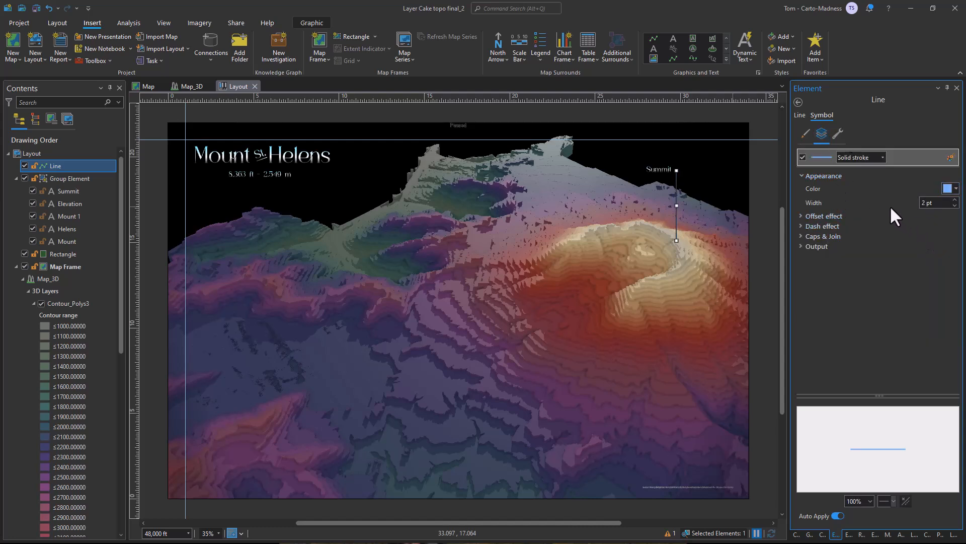
Add a marker layer to the line's symbol, colour it light blue, and place it at the line's extremities.
left_click(837, 134)
left_click(855, 198)
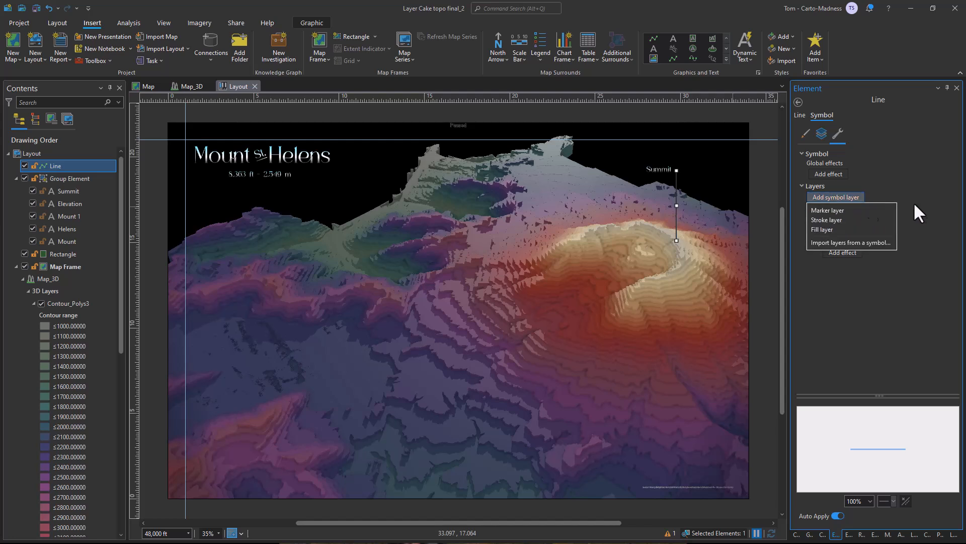
left_click(874, 209)
left_click(838, 212)
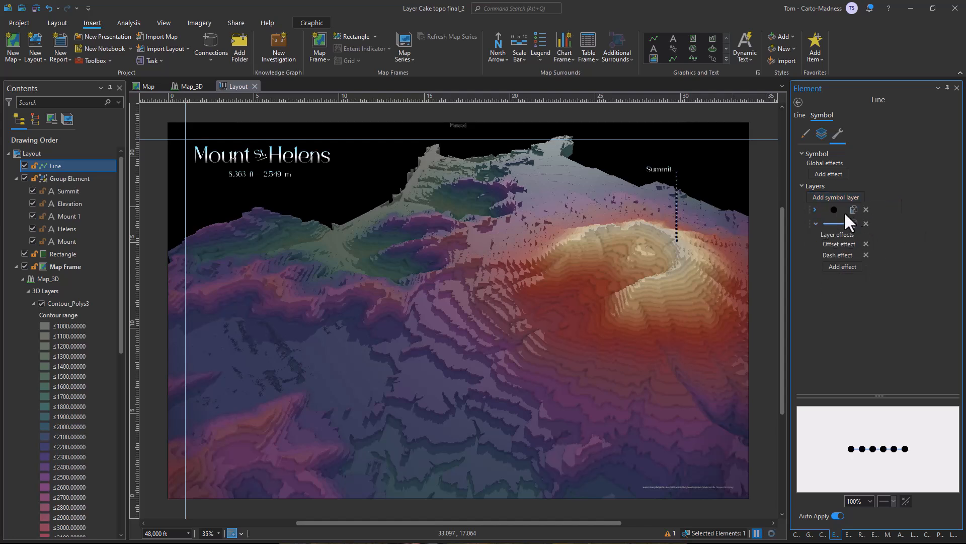
left_click(850, 211)
left_click(947, 256)
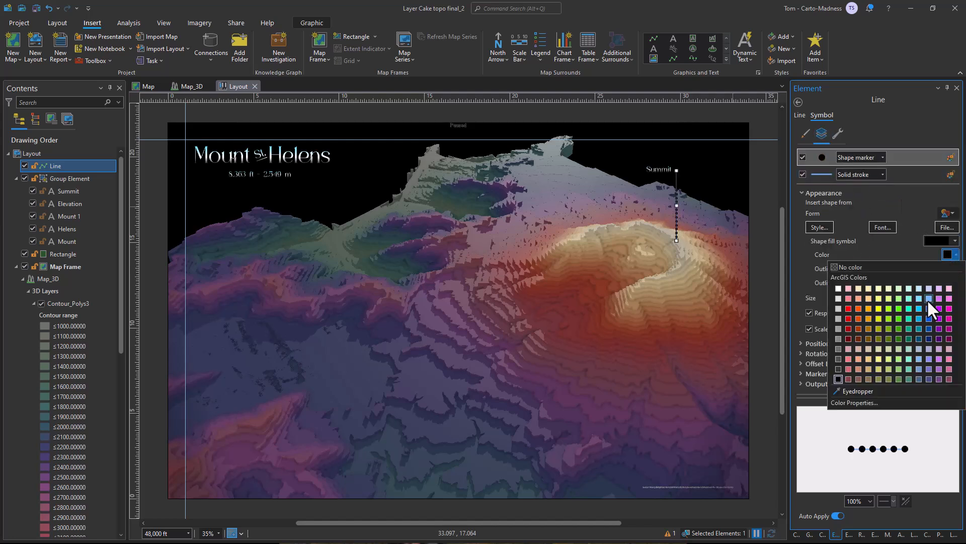
left_click(926, 302)
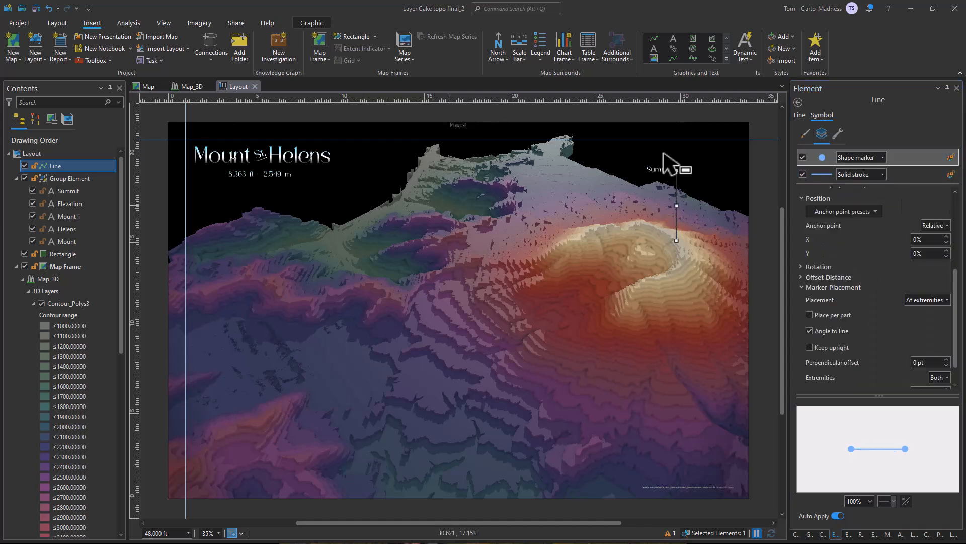
left_click(761, 156)
scroll(675, 207, "up", 4)
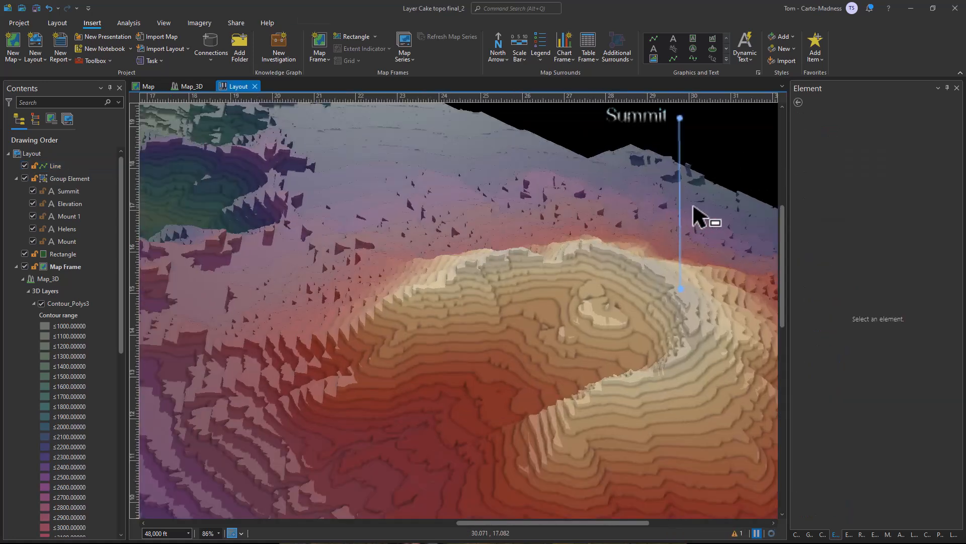
Change the leader line's solid stroke to a gradient stroke running from light blue to white.
left_click(76, 166)
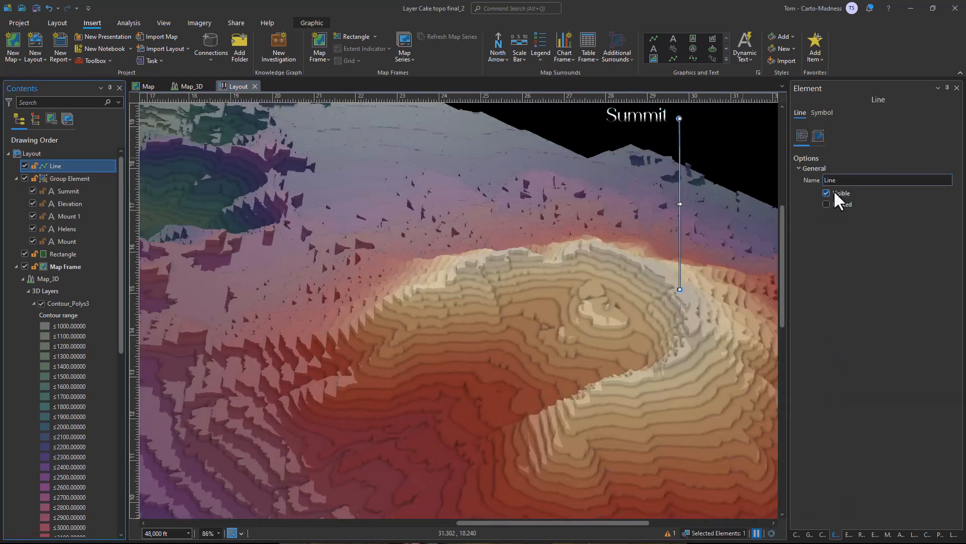
left_click(823, 113)
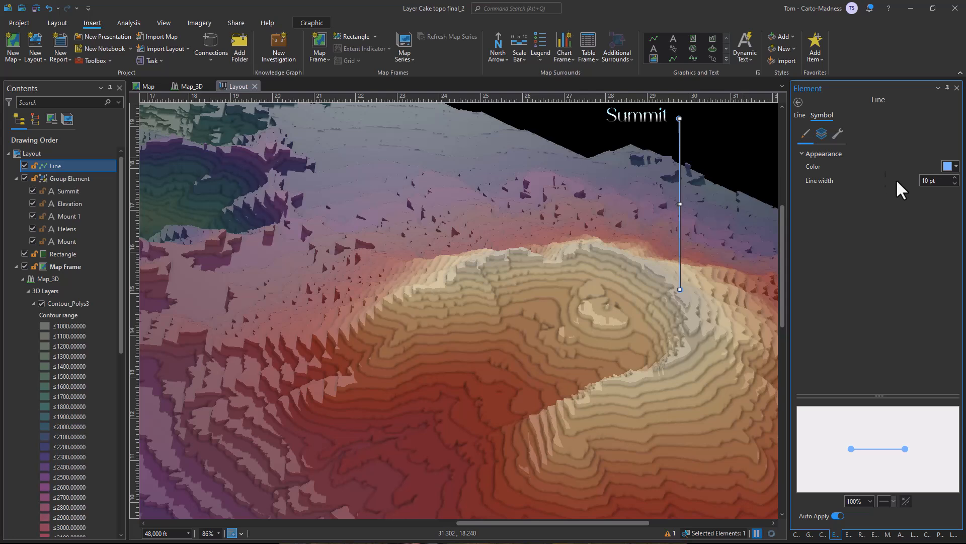
left_click(822, 133)
left_click(827, 174)
left_click(847, 174)
left_click(860, 201)
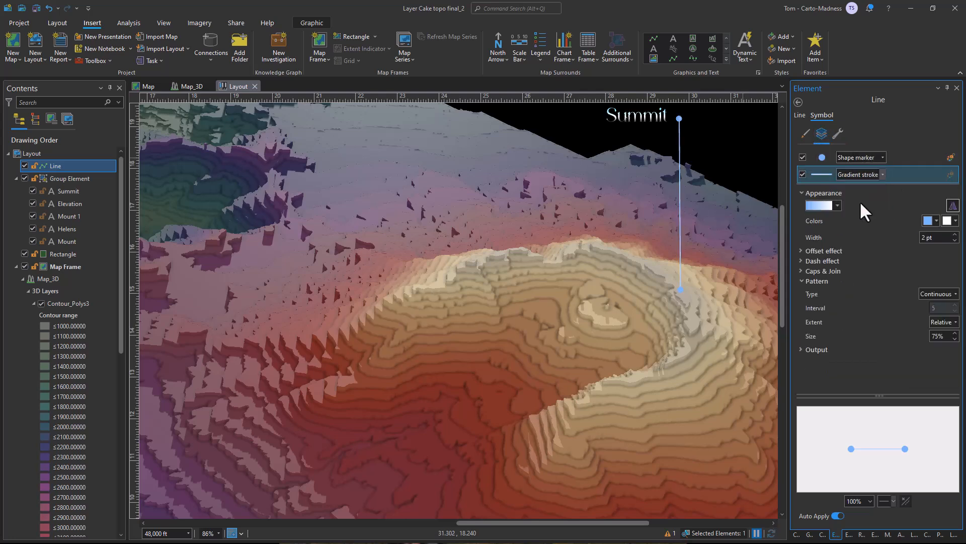
Restrict the line's shape marker to the lower end by setting its extremities option to At end.
left_click(894, 156)
scroll(881, 312, "down", 4)
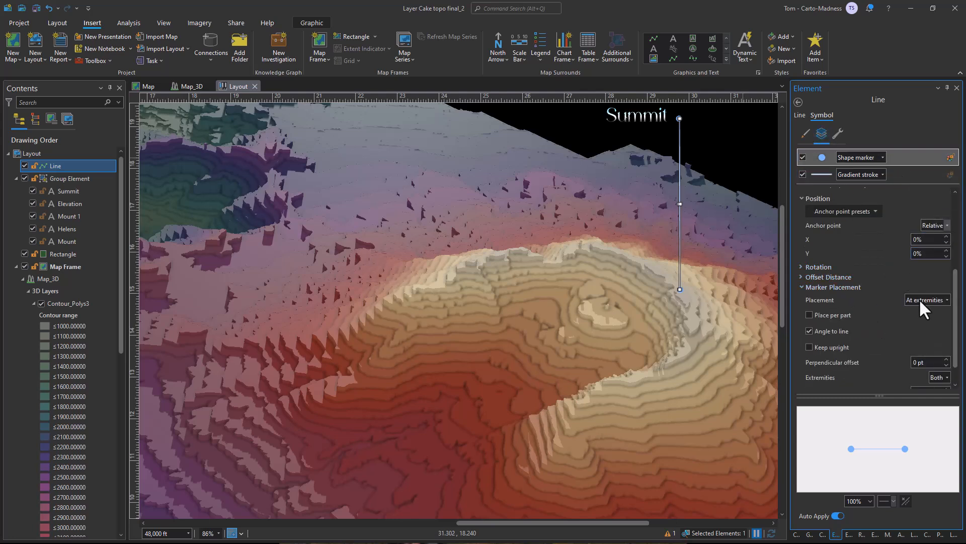
left_click(919, 299)
left_click(892, 279)
scroll(906, 302, "down", 1)
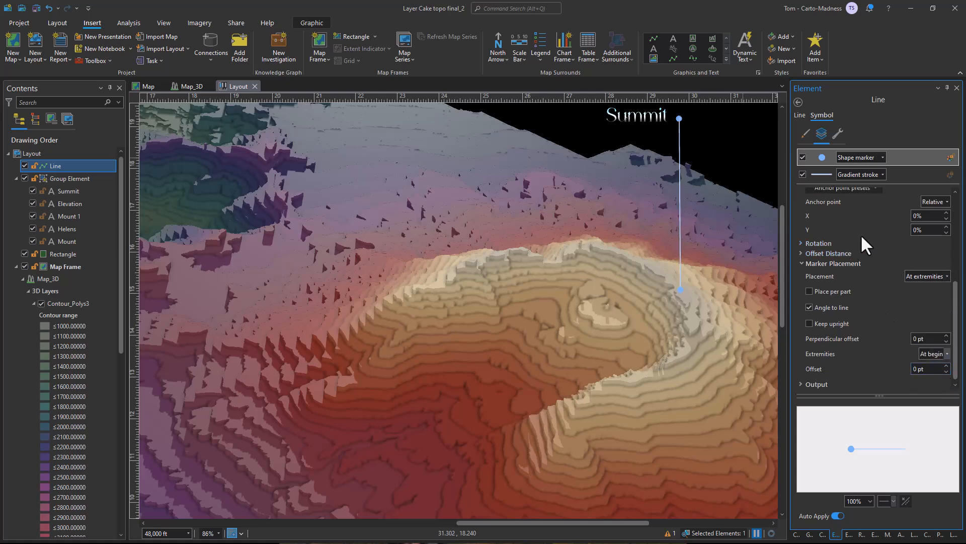
left_click(934, 383)
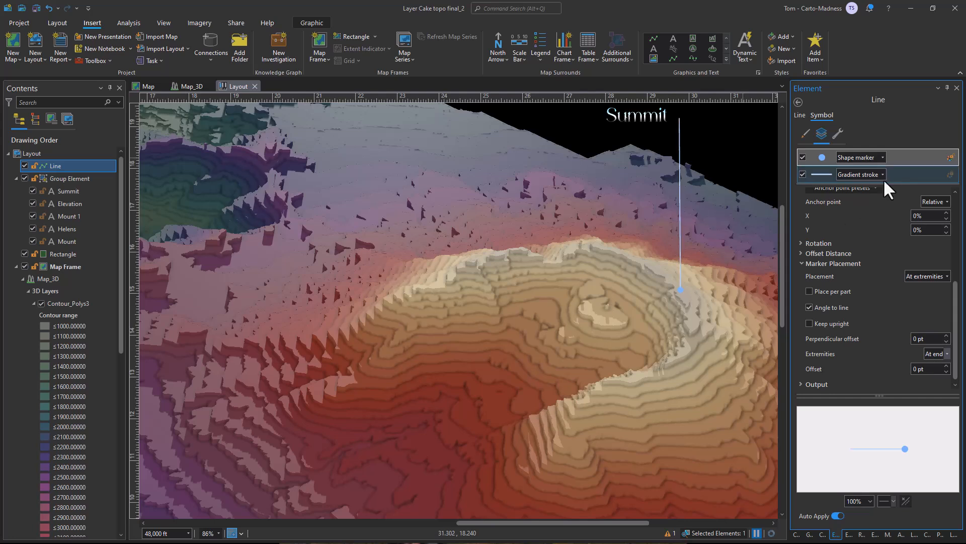
Set the leader line's gradient stroke width to 3 pt.
left_click(908, 173)
left_click(817, 206)
left_click(822, 209)
left_click(954, 234)
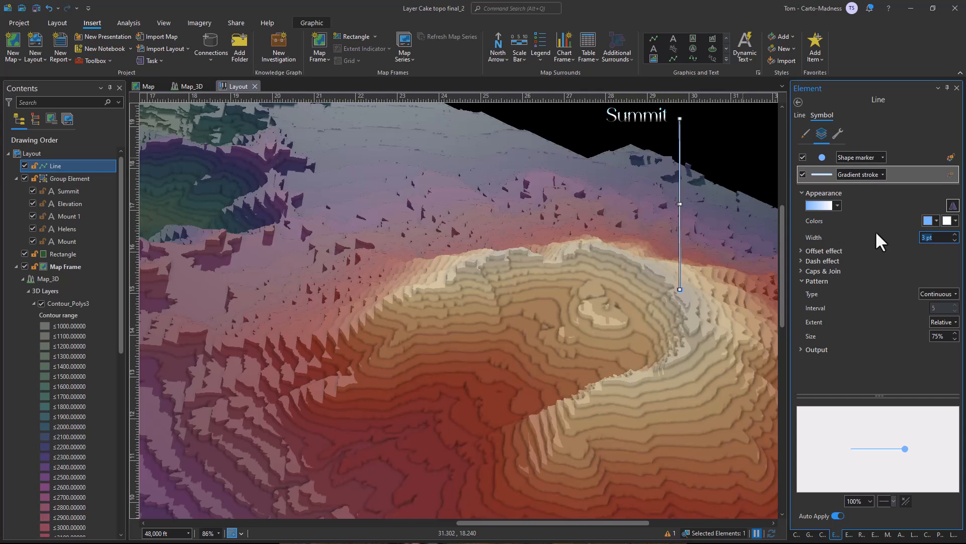
Change the fill colour of the leader line's shape marker to light cyan.
left_click(86, 180)
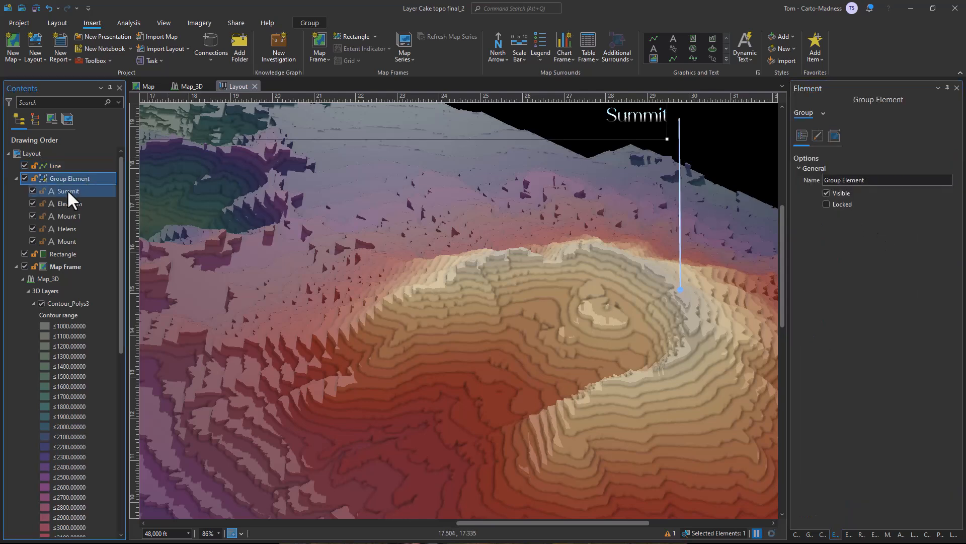
left_click(61, 166)
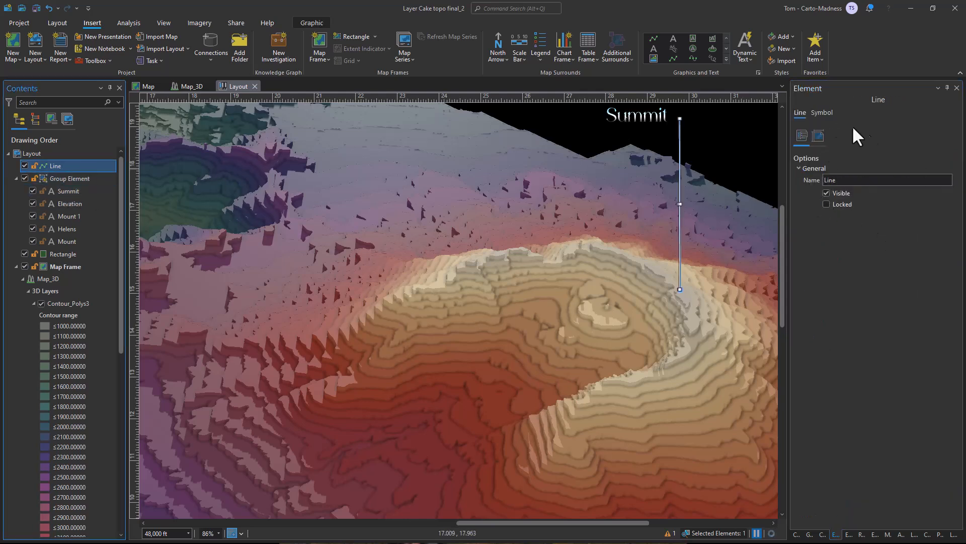
left_click(821, 134)
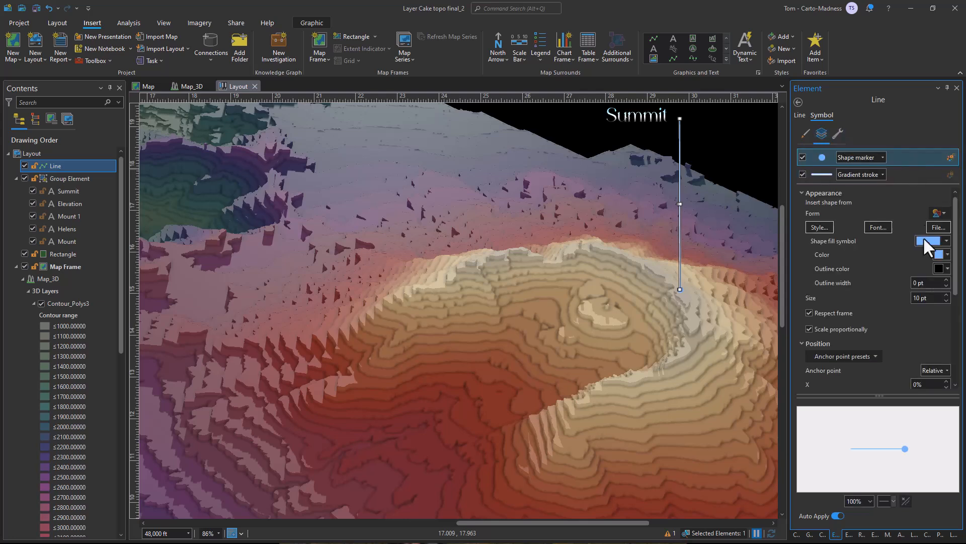
left_click(940, 254)
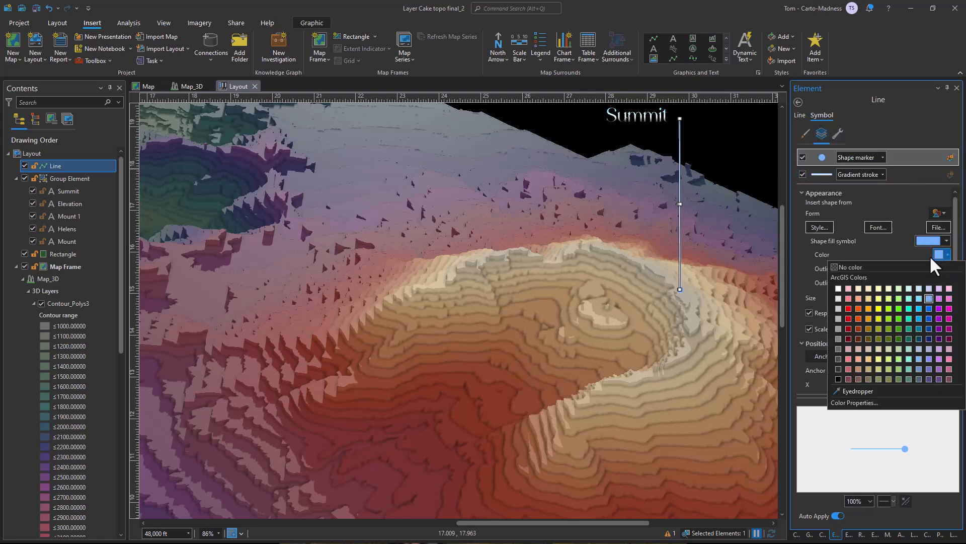
left_click(929, 297)
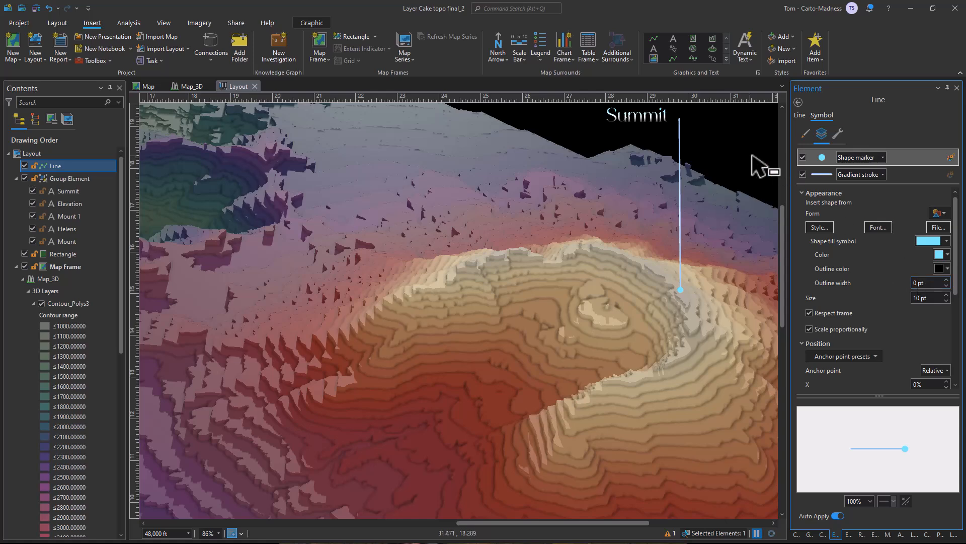
Take the Summit text out of the title group and group it with the leader line.
left_click(56, 23)
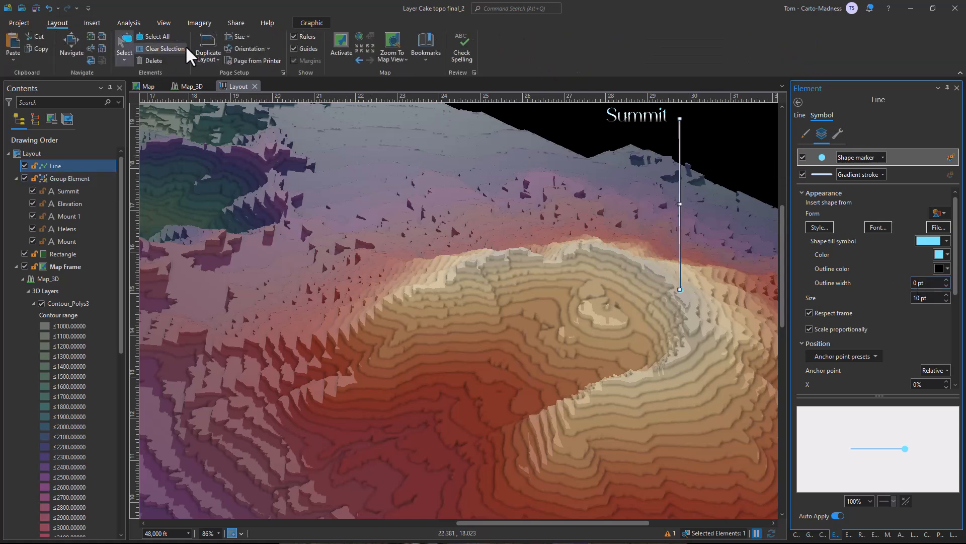
left_click(185, 48)
left_click(89, 35)
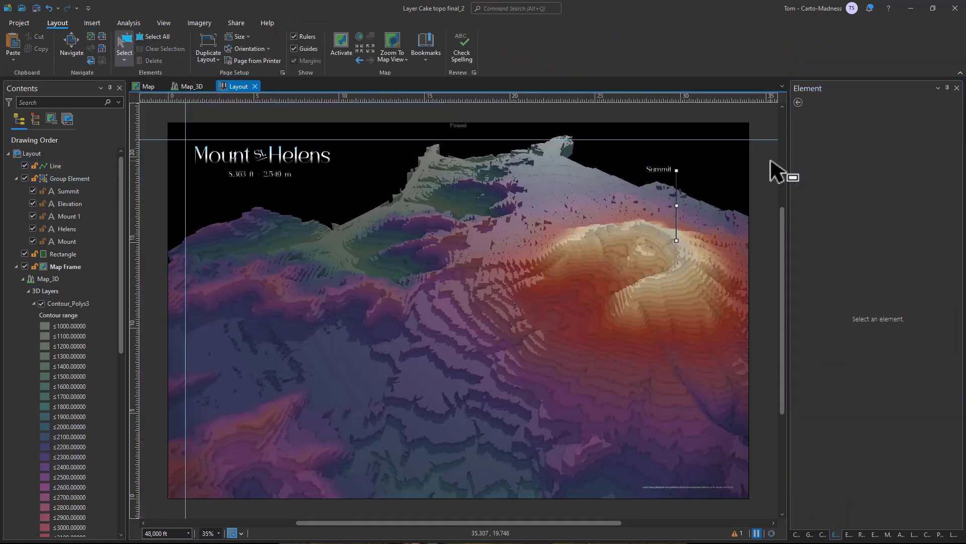
left_click(71, 190)
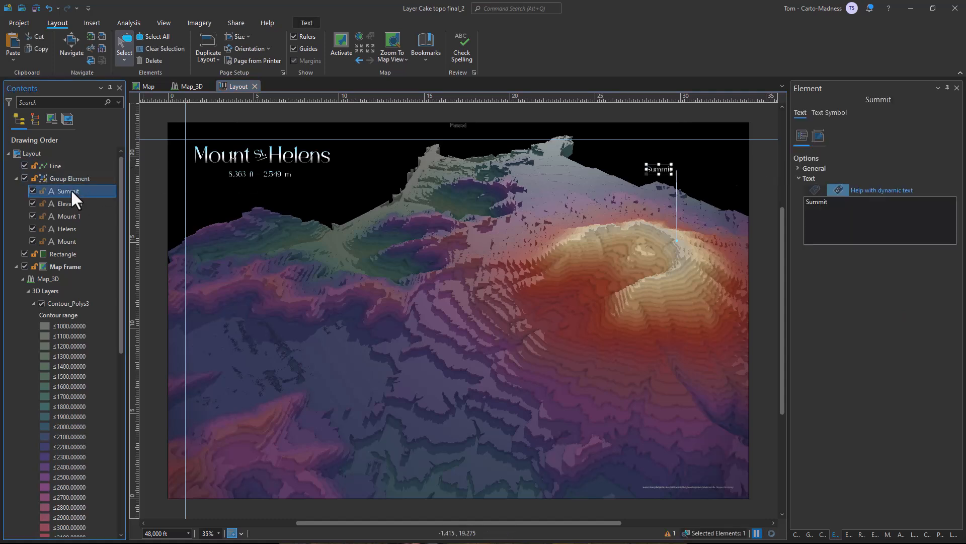
left_click_drag(59, 190, 66, 166)
left_click(66, 167, "ctrl")
right_click(66, 167)
left_click(77, 218)
Copy the group holding the Summit text and leader line and paste it into the layout.
right_click(75, 166)
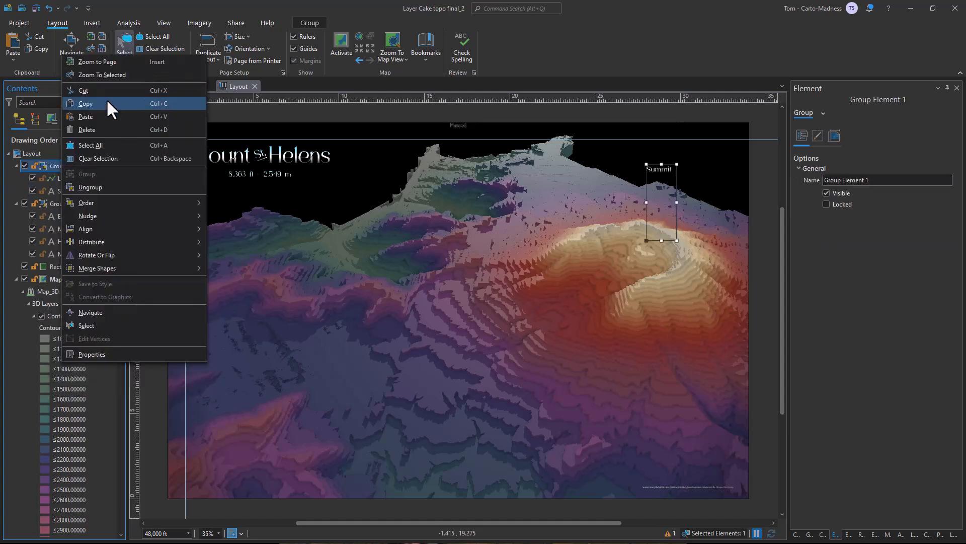
left_click(103, 102)
right_click(41, 157)
left_click(63, 150)
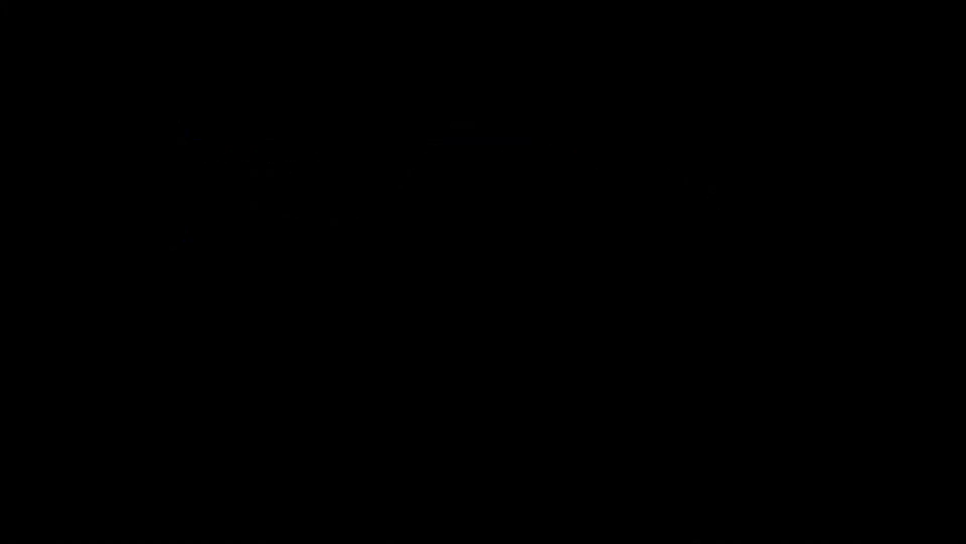